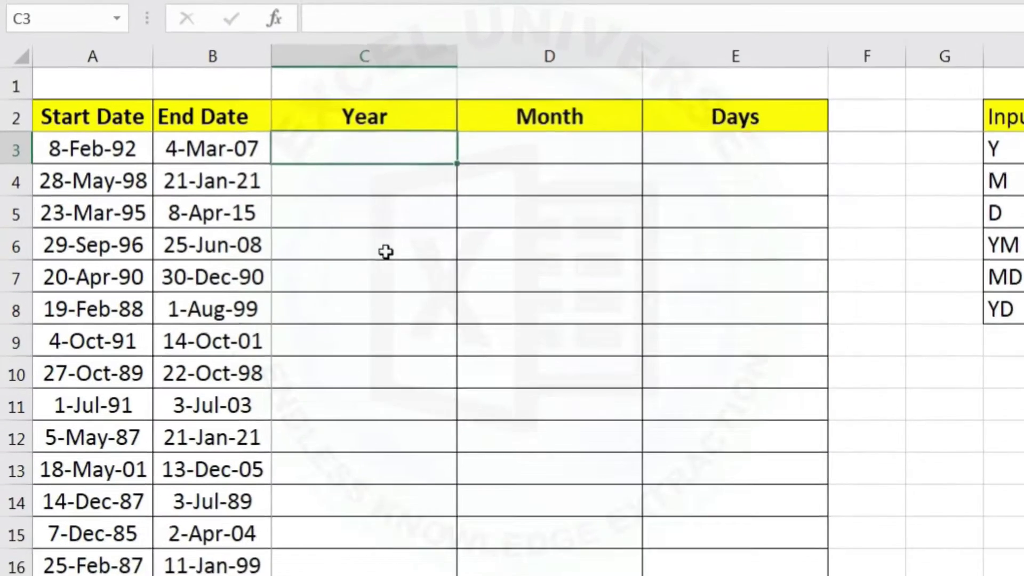
# Calculate the complete years between the first row's start and end dates in C3 with =DATEDIF(A3,B3,"Y").
pyautogui.write('=datedif')
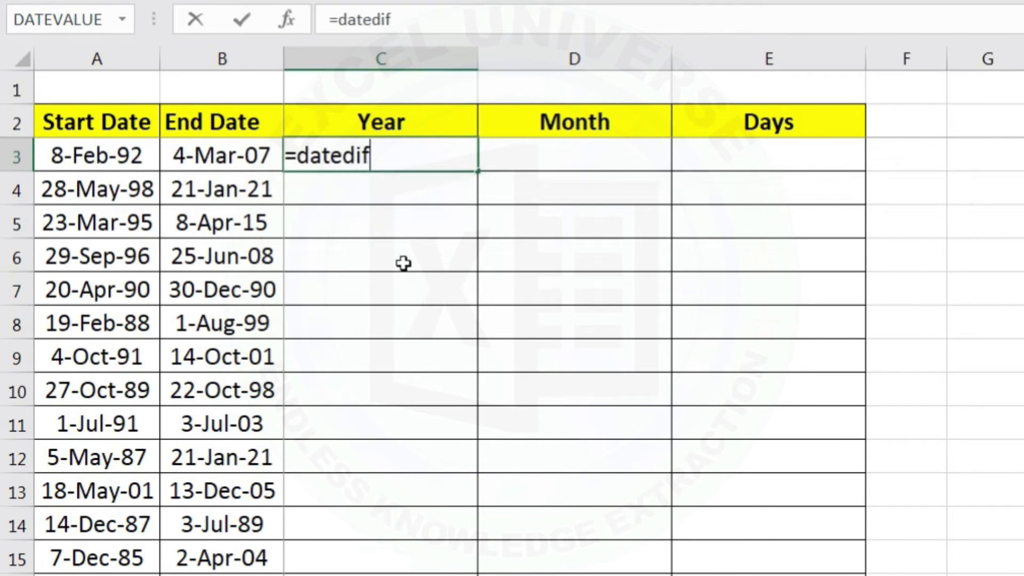
pyautogui.write('(')
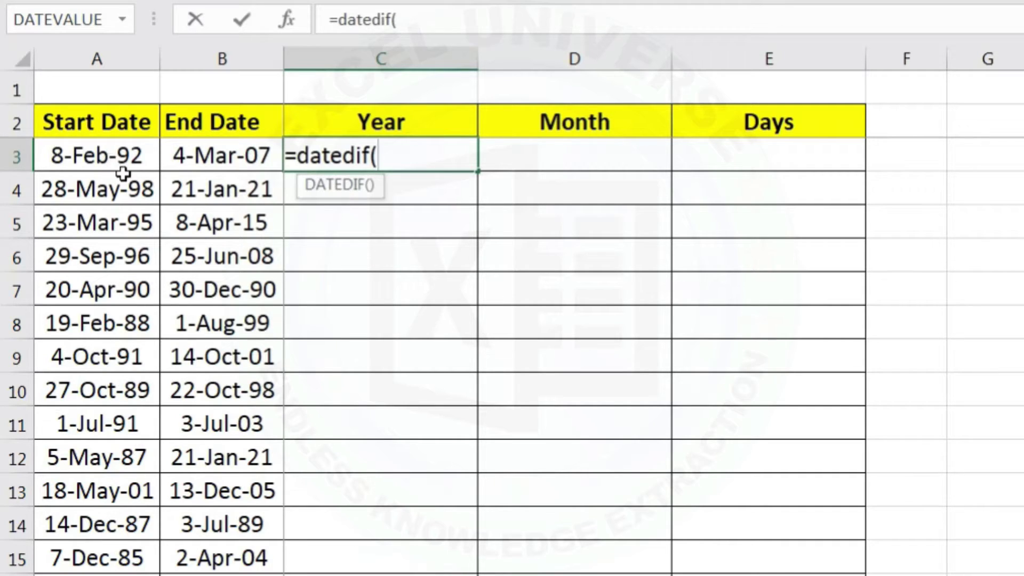
pyautogui.click(108, 159)
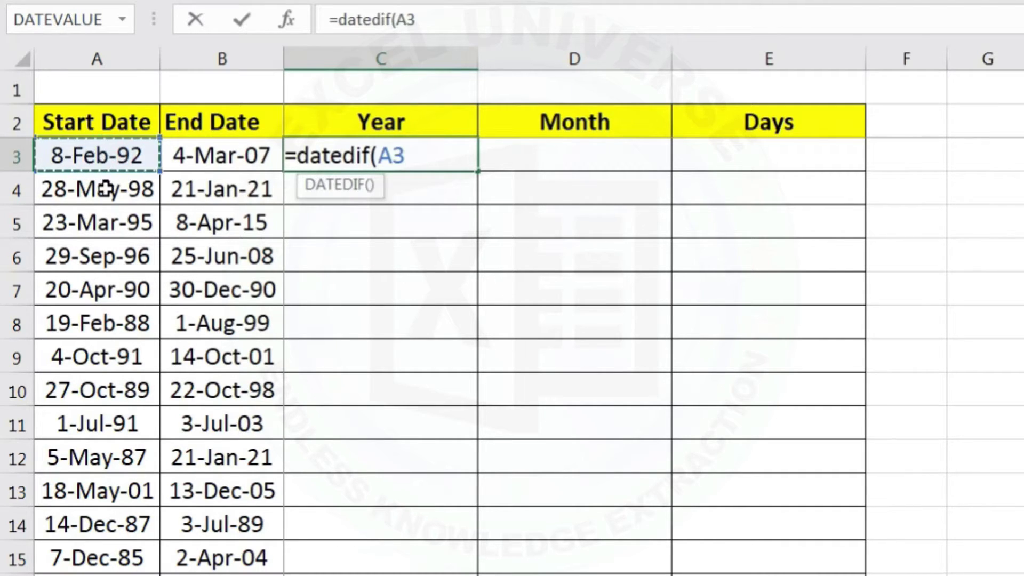
pyautogui.write(',')
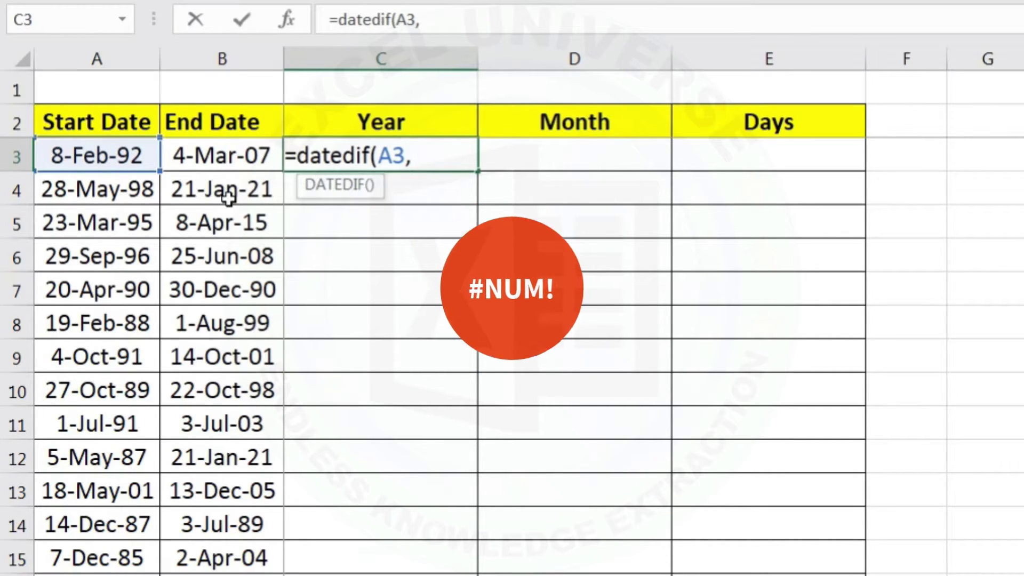
pyautogui.click(221, 154)
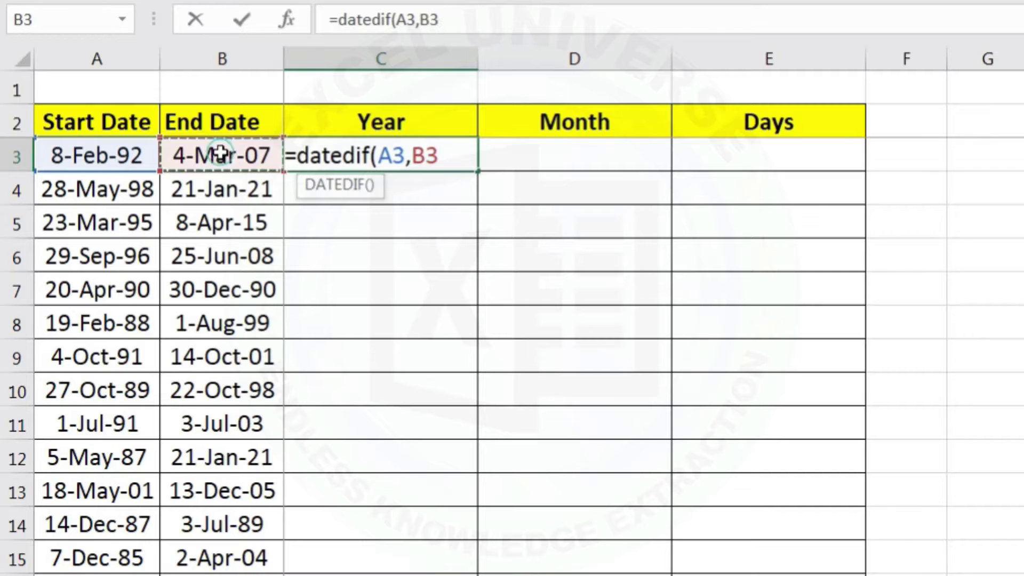
pyautogui.write(',')
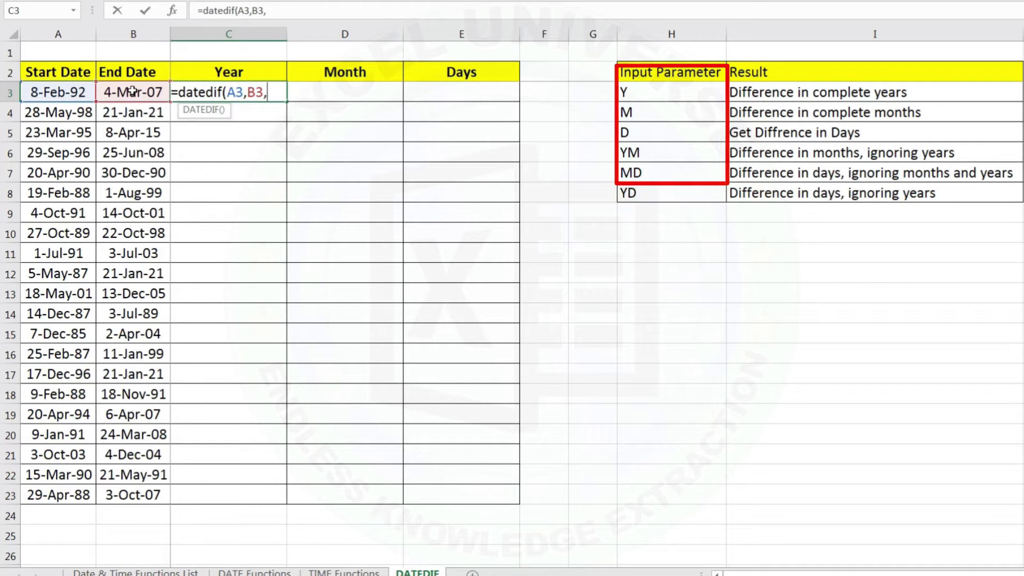
pyautogui.write('"Y"')
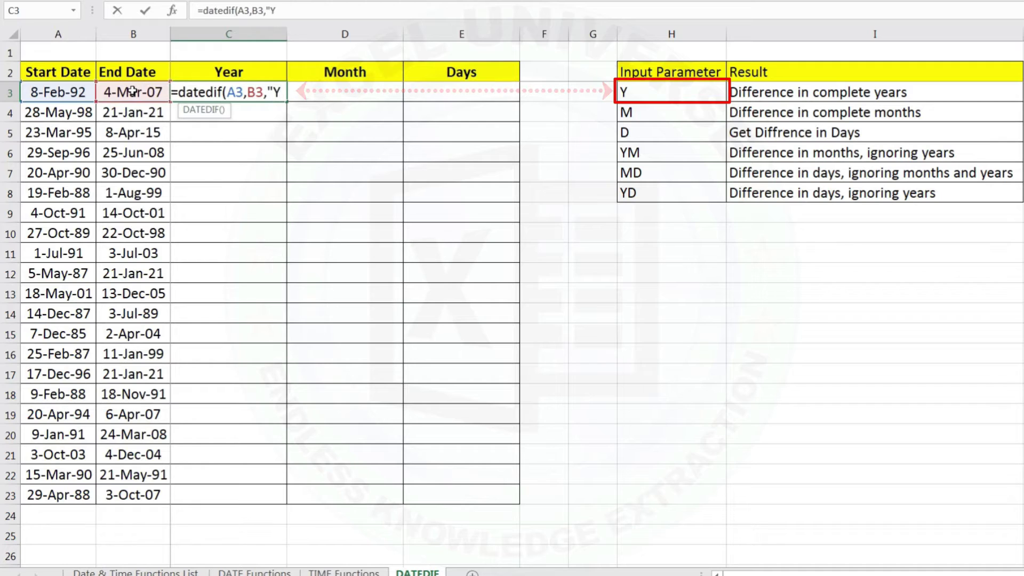
pyautogui.write(')')
pyautogui.press('Return')
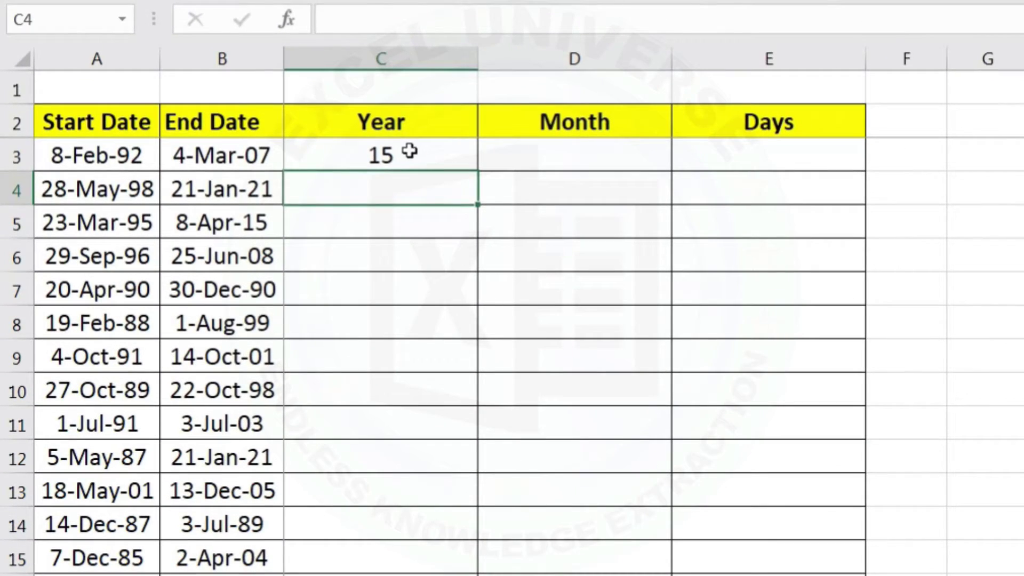
pyautogui.click(409, 151)
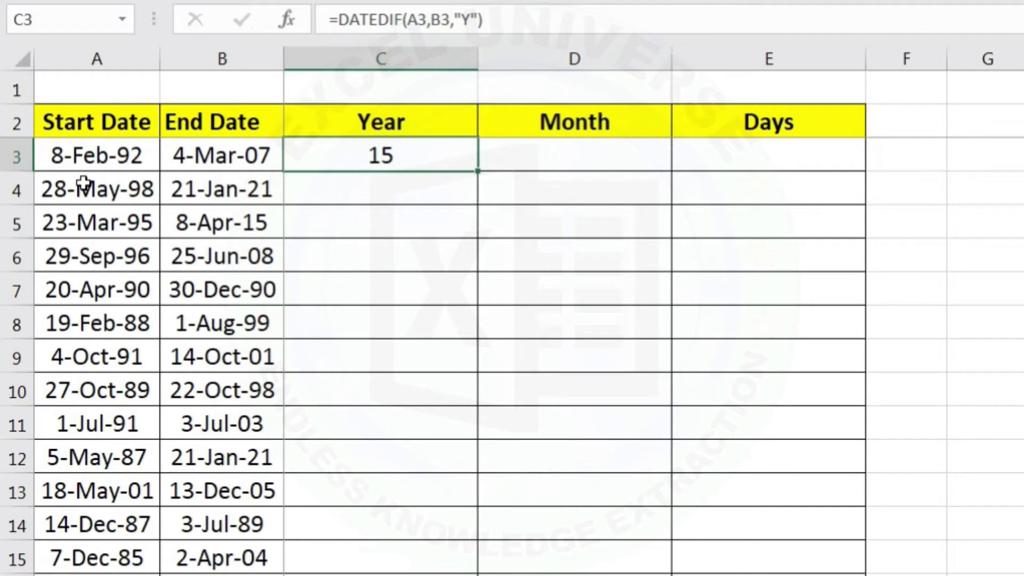
# Change the month of the start date in A3 so the date is 3/8/1992.
pyautogui.click(80, 155)
pyautogui.doubleClick(85, 156)
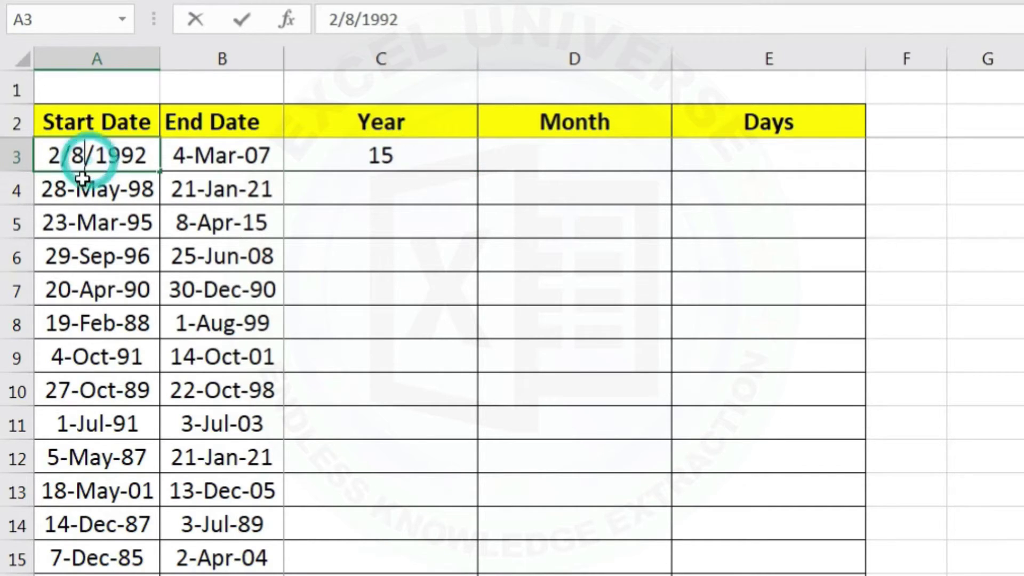
pyautogui.moveTo(45, 155); pyautogui.dragTo(60, 155)
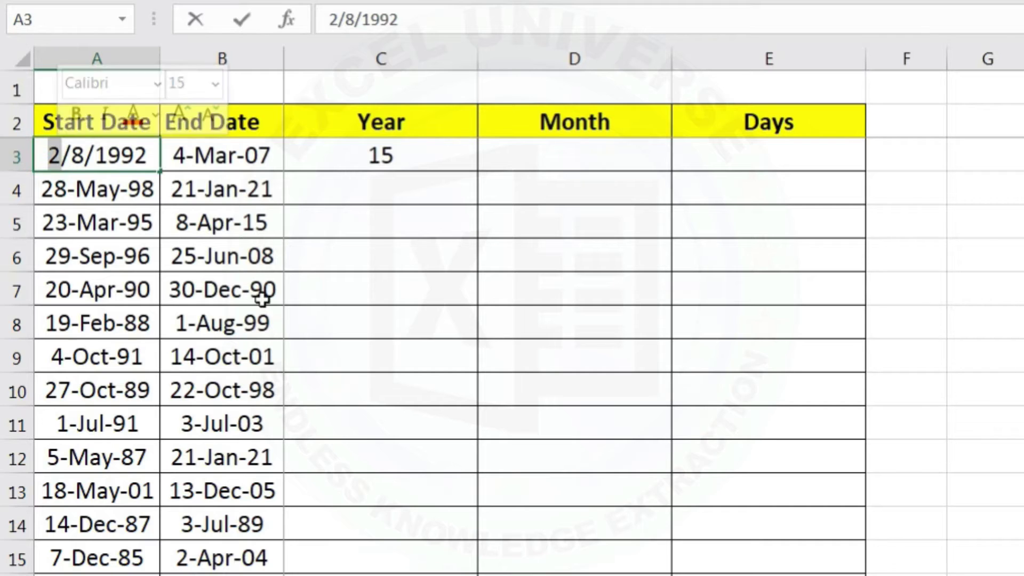
pyautogui.write('3')
pyautogui.hotkey('ctrl', 'Return')
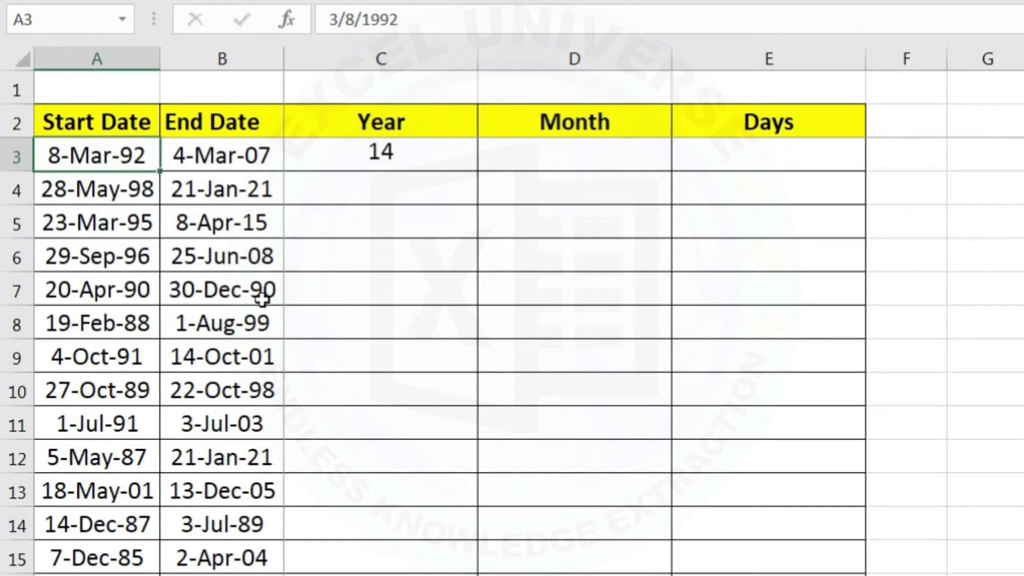
pyautogui.press('Return')
# Fill the C3 year formula down the whole Year column and fit the column's width to its contents.
pyautogui.click(378, 159)
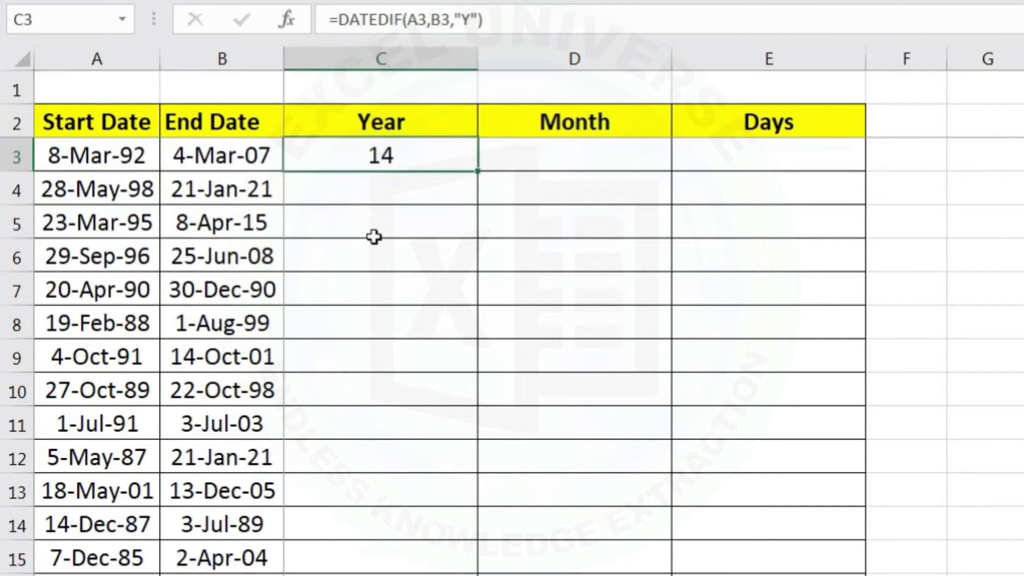
pyautogui.doubleClick(478, 171)
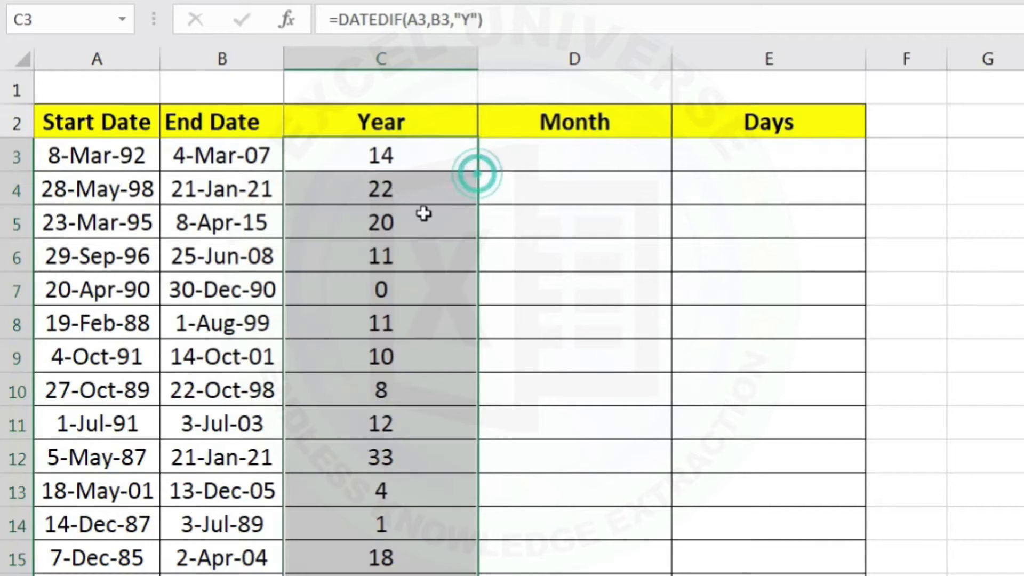
pyautogui.click(407, 161)
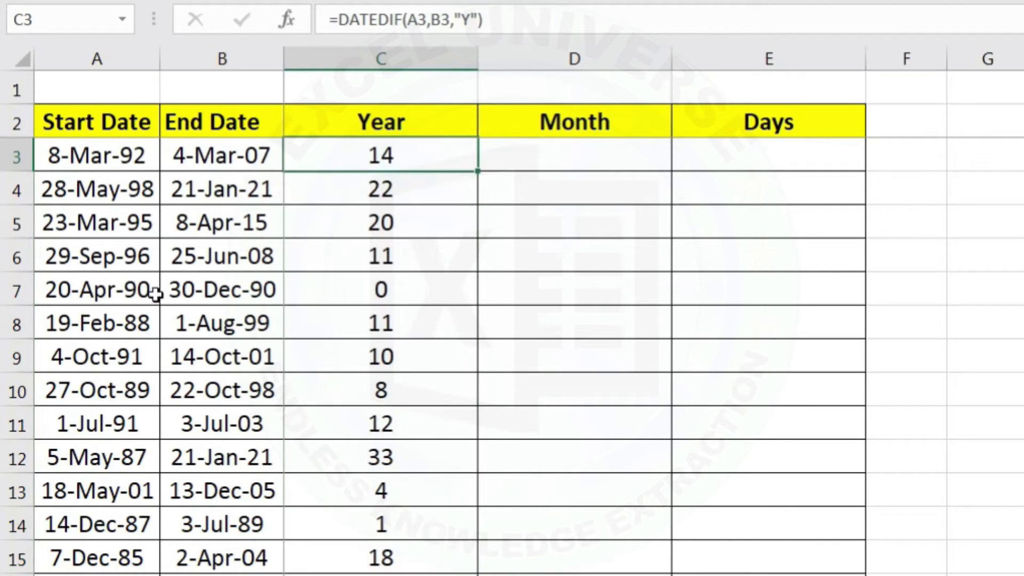
pyautogui.moveTo(152, 292); pyautogui.dragTo(404, 297)
pyautogui.click(404, 297)
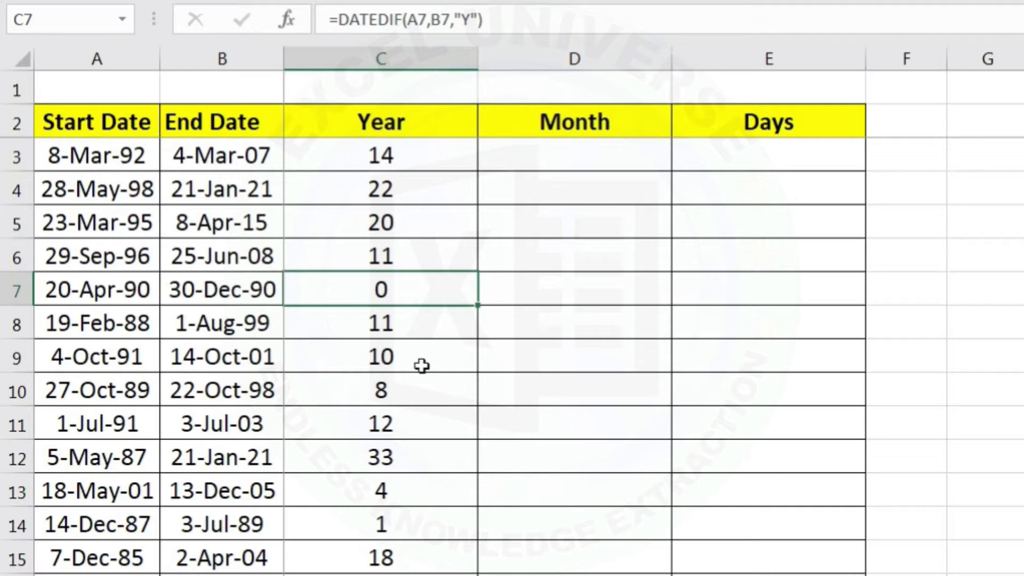
pyautogui.doubleClick(474, 59)
# Calculate the complete months between the first row's start and end dates in D3 with =DATEDIF(A3,B3,"M").
pyautogui.click(455, 162)
pyautogui.write('=datedif(')
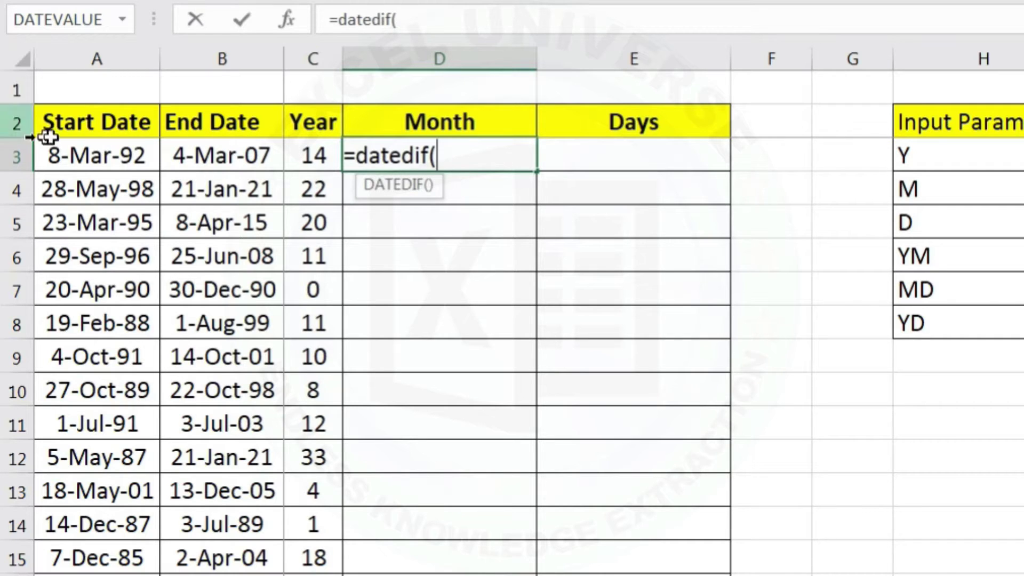
pyautogui.click(69, 149)
pyautogui.write(',')
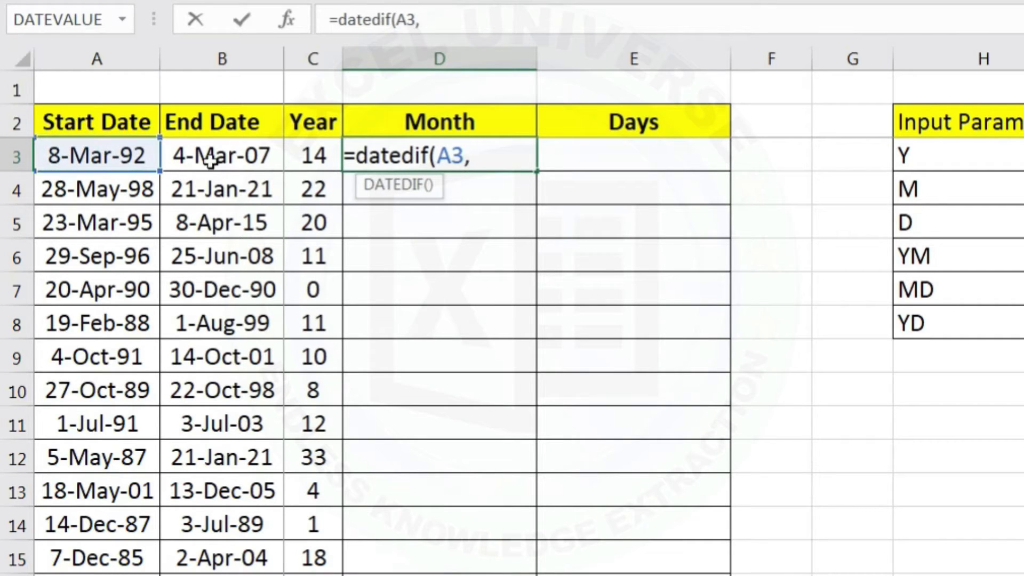
pyautogui.click(221, 158)
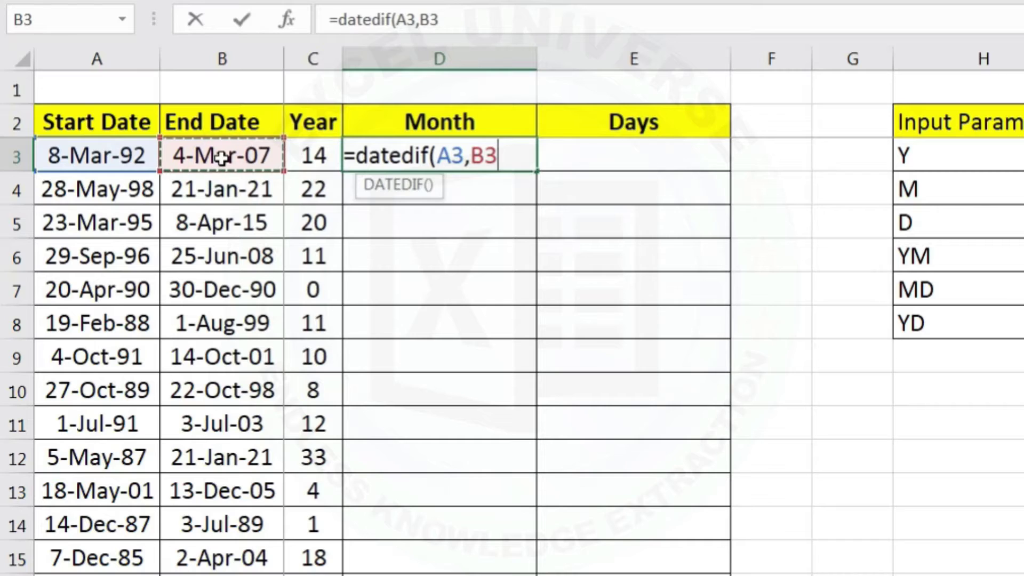
pyautogui.write(',')
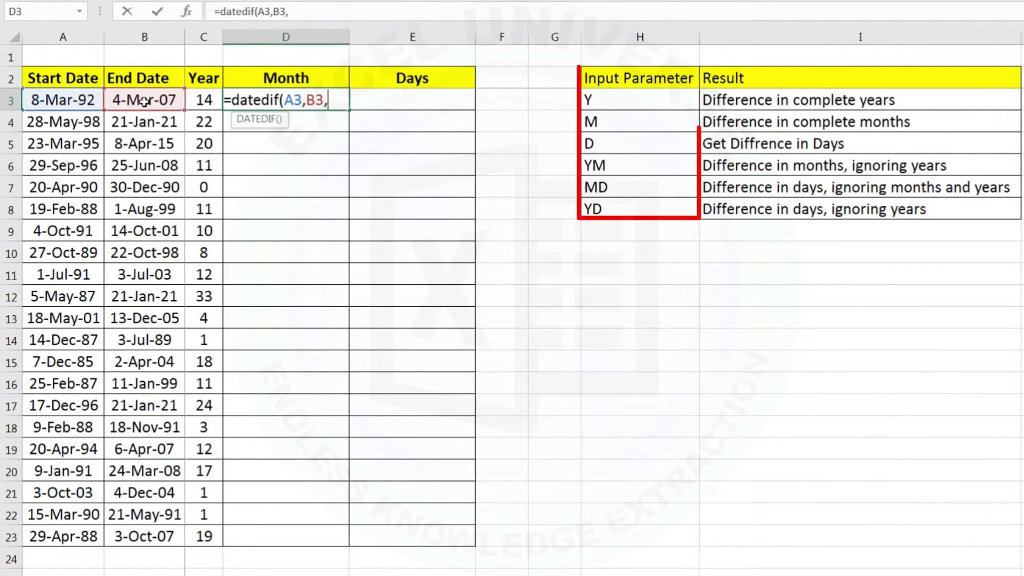
pyautogui.write('"M")')
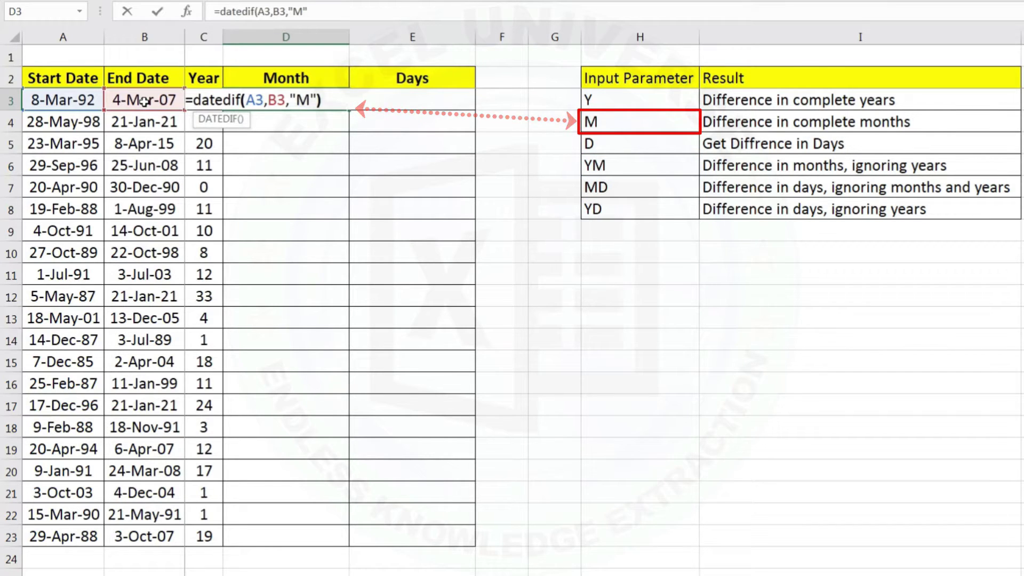
pyautogui.hotkey('ctrl', 'Return')
pyautogui.press('Return')
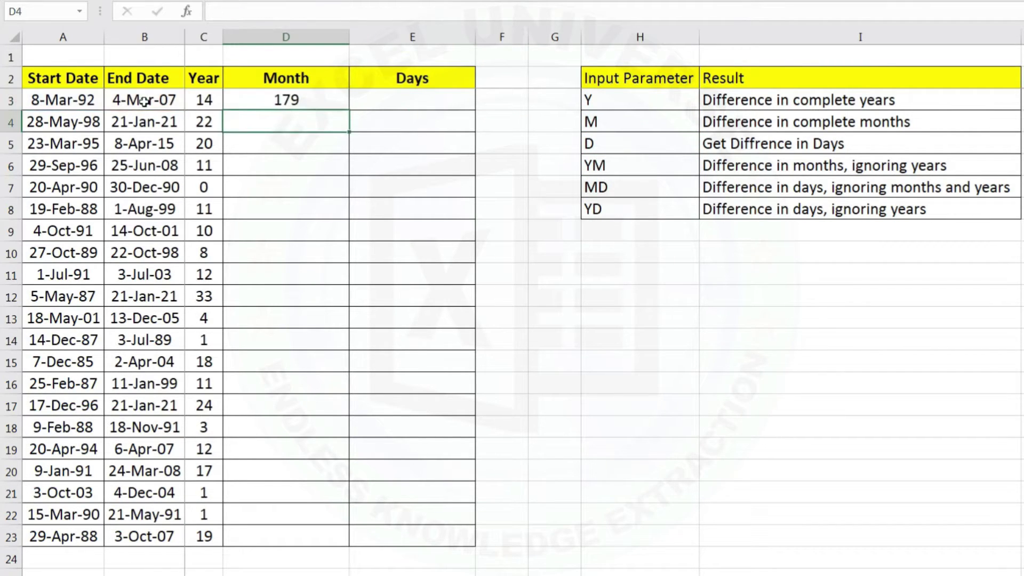
pyautogui.click(284, 99)
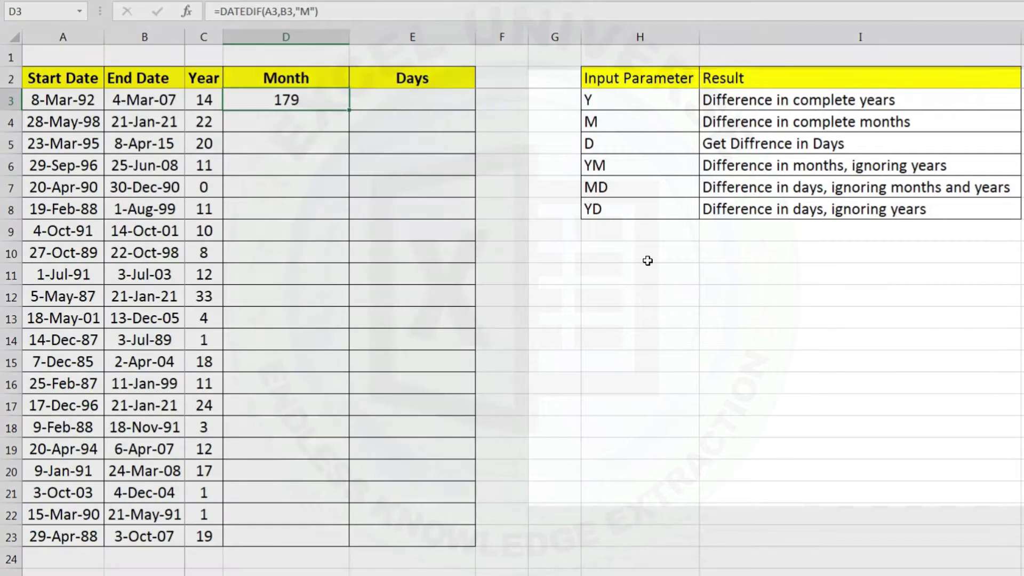
# Enter the sample dates 1-Jan-20 in H10 and 31-Dec-20 in H11, below the parameter table.
pyautogui.click(646, 258)
pyautogui.write('1 jan 20')
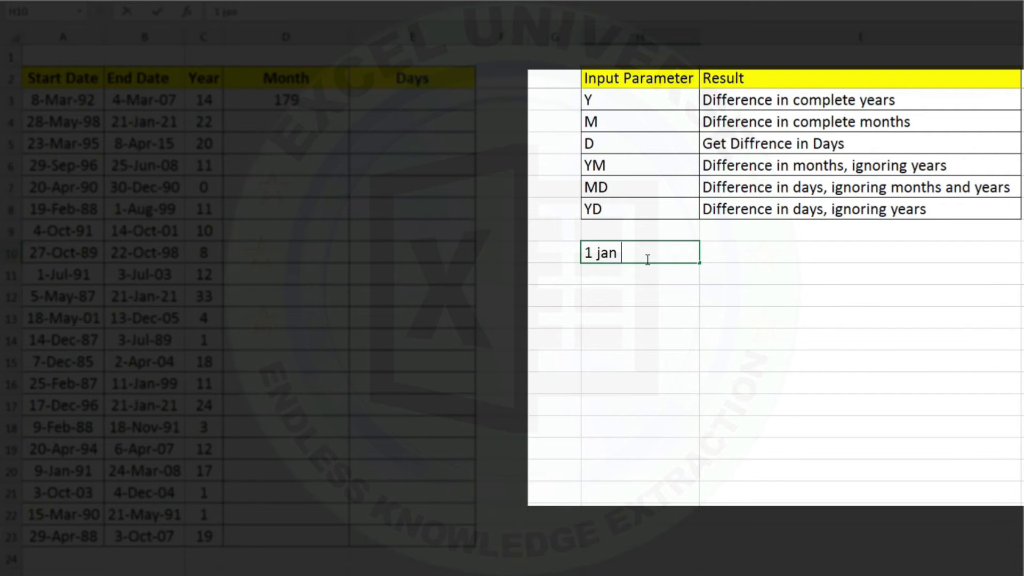
pyautogui.press('Return')
pyautogui.write('31 dec 2020')
pyautogui.press('Return')
pyautogui.press('Return')
# Calculate the complete months between the two sample dates in H13 with =DATEDIF(H10,H11,"m").
pyautogui.press('F2')
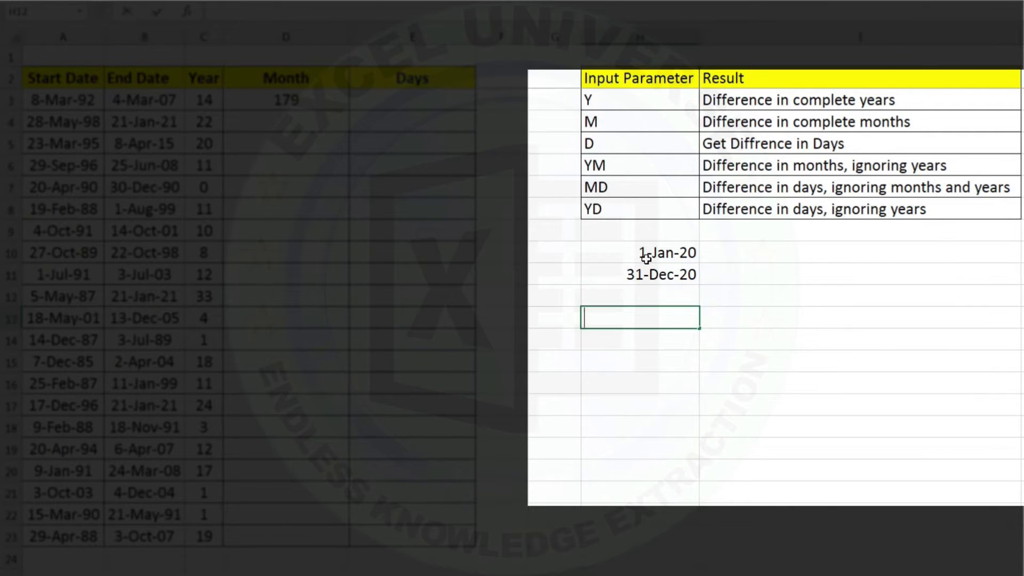
pyautogui.write('=datedif')
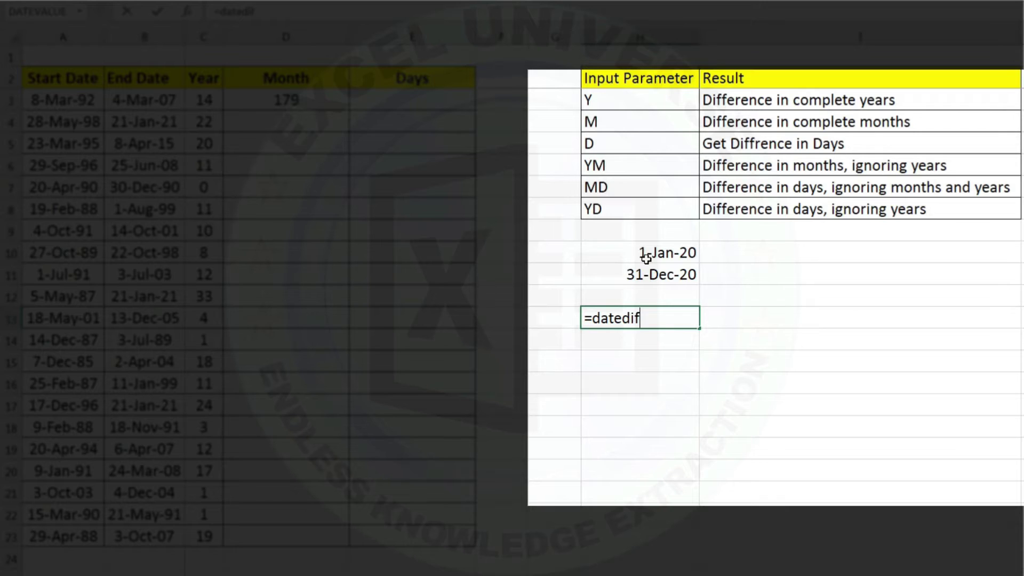
pyautogui.write('(')
pyautogui.click(645, 254)
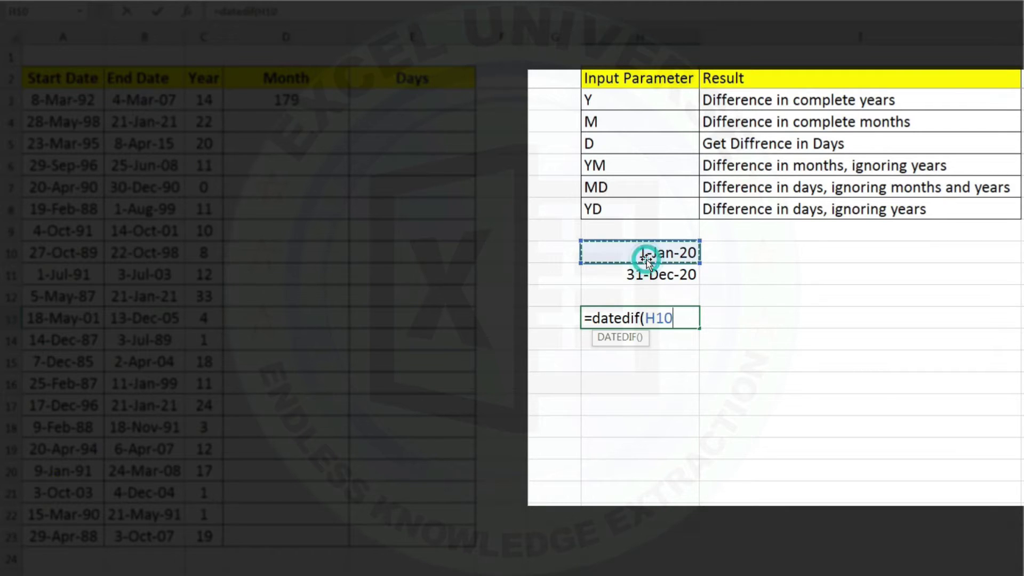
pyautogui.write(',')
pyautogui.click(646, 275)
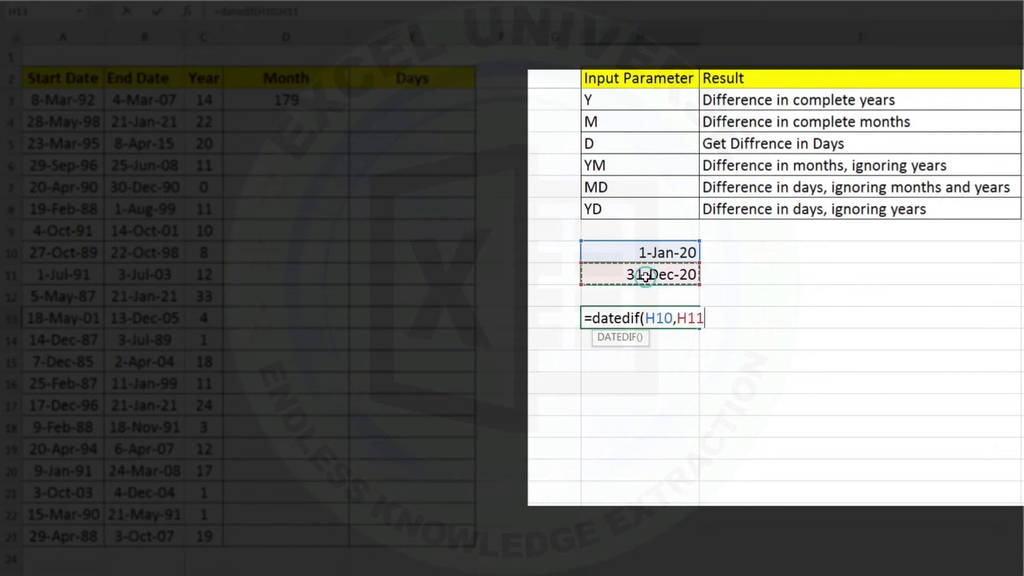
pyautogui.write(',"m")')
pyautogui.press('Return')
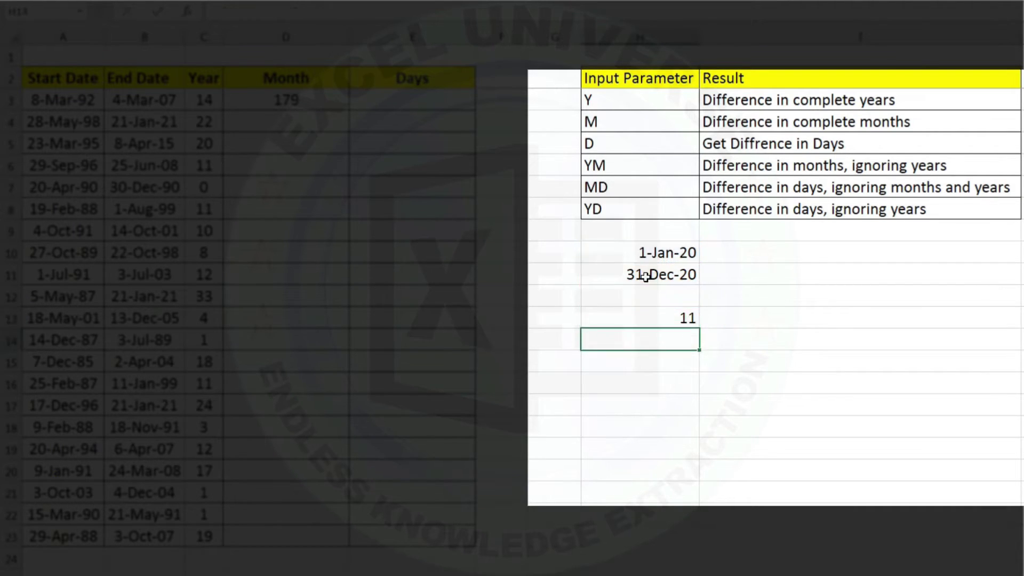
pyautogui.press('Up')
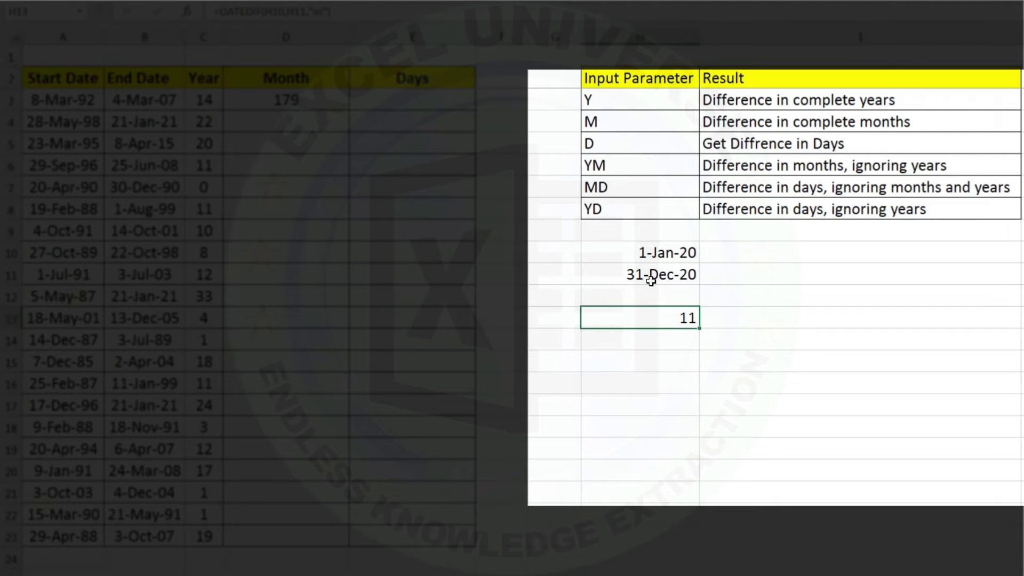
# Examine the end-date reference inside the DATEDIF formula in H13.
pyautogui.doubleClick(669, 320)
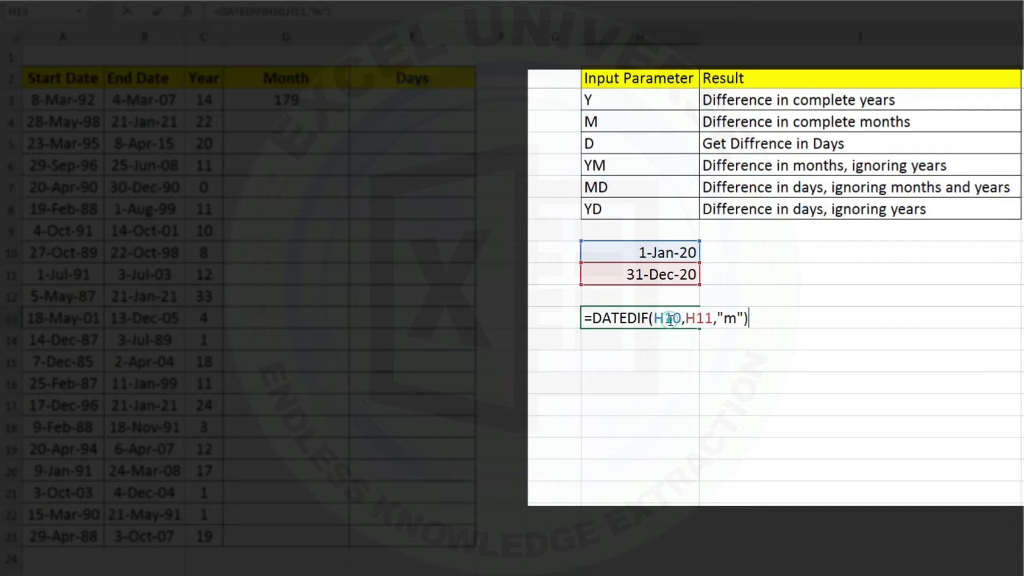
pyautogui.moveTo(686, 318); pyautogui.dragTo(712, 315)
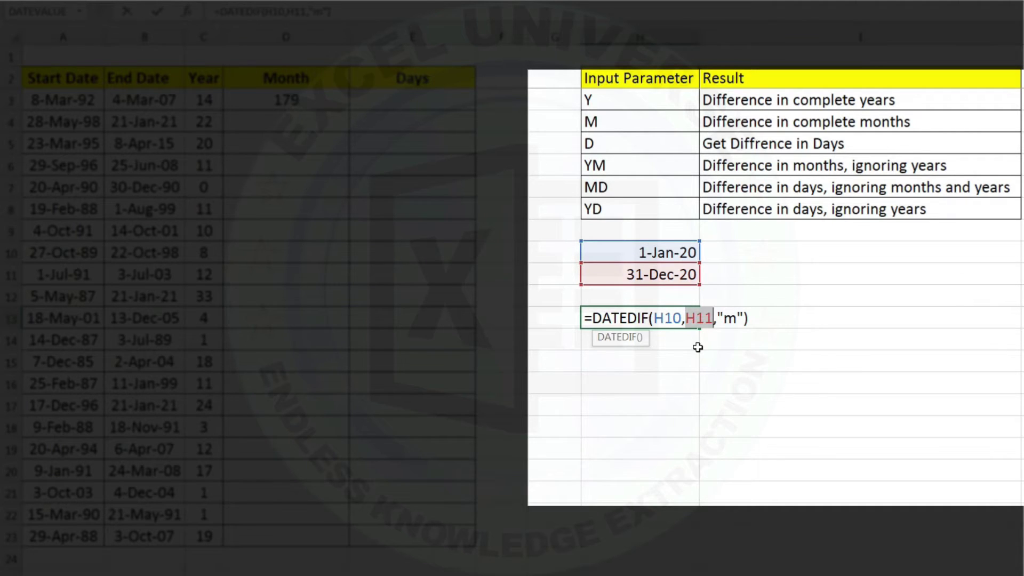
pyautogui.hotkey('ctrl', 'Return')
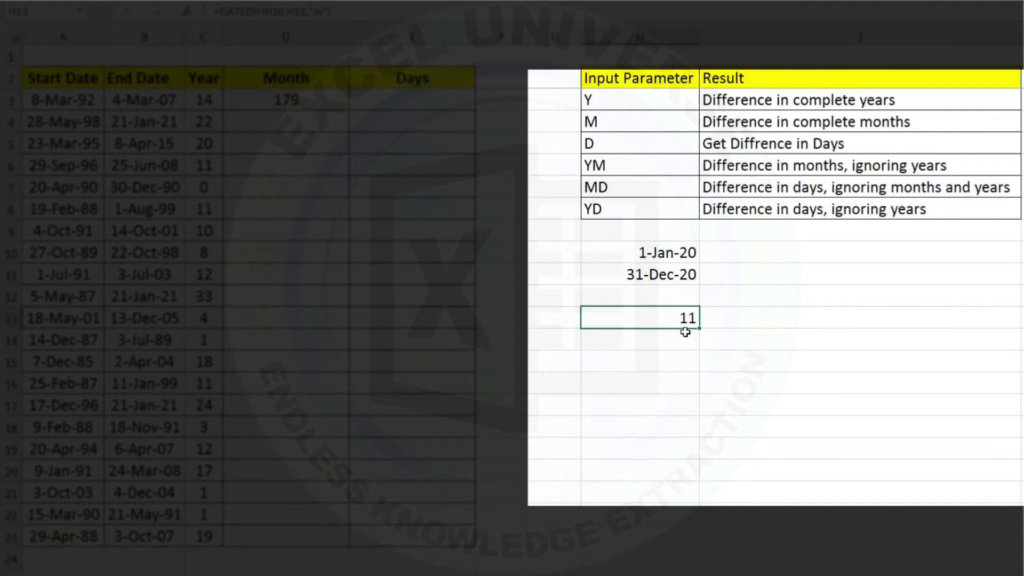
# Change the sample end date in H11 to 1 jan 2021 and check the month formula in H13.
pyautogui.click(666, 274)
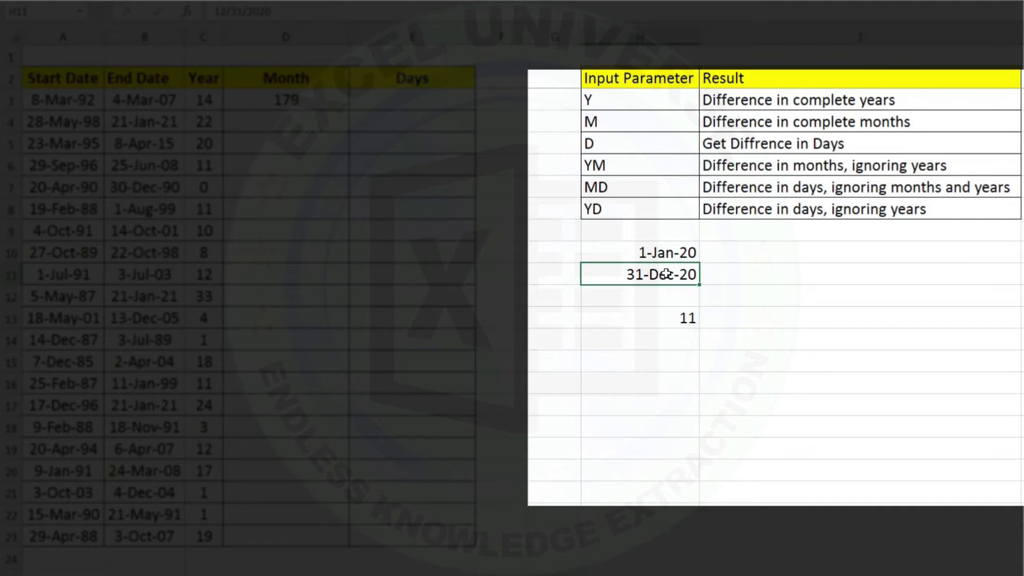
pyautogui.write('1 jan 2021')
pyautogui.press('Return')
pyautogui.click(685, 317)
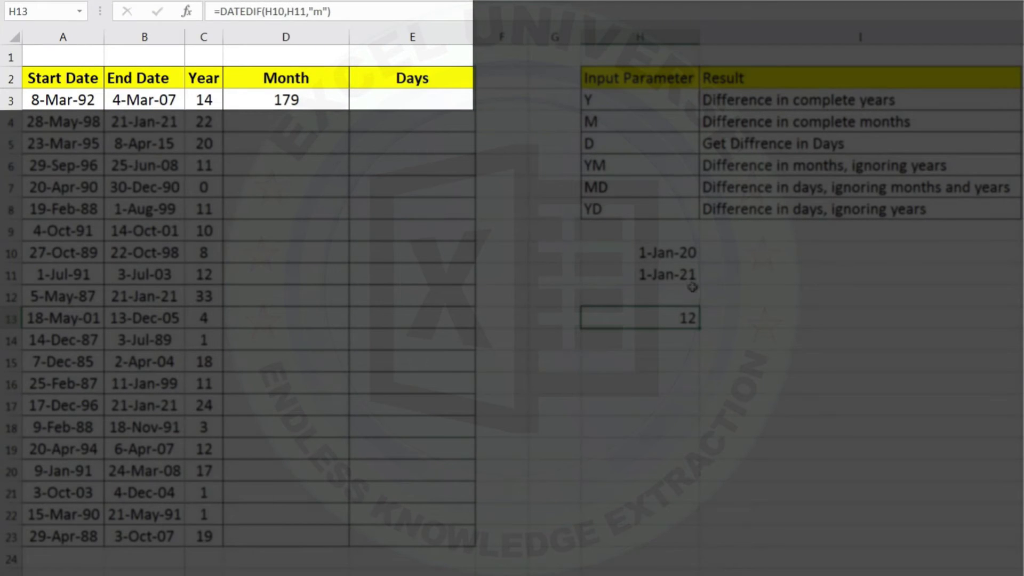
# Change the sample DATEDIF formula in H13 to the "d" parameter and check the day difference between the sample dates.
pyautogui.click(134, 100)
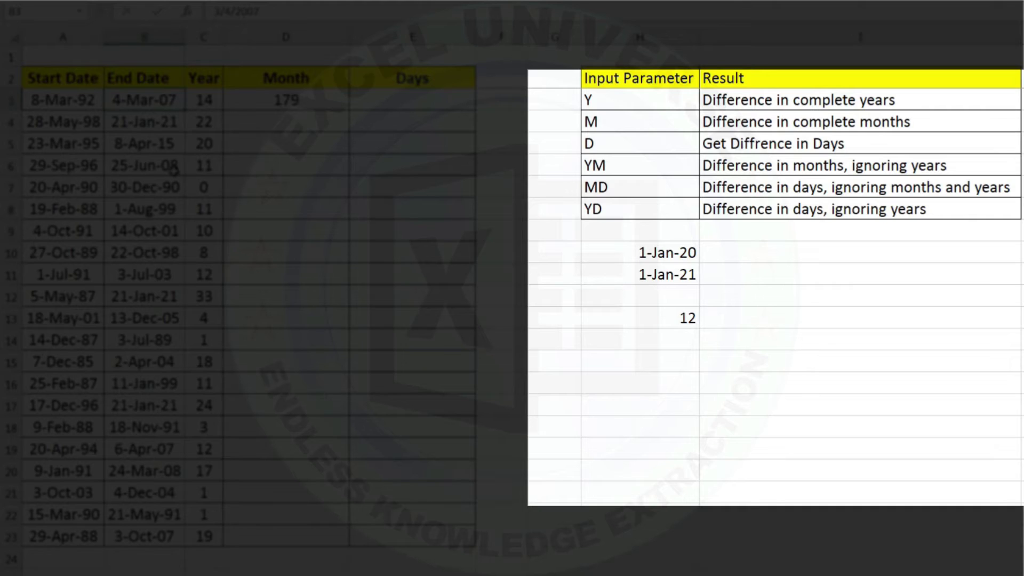
pyautogui.doubleClick(663, 318)
pyautogui.click(733, 318)
pyautogui.doubleClick(731, 319)
pyautogui.write('d')
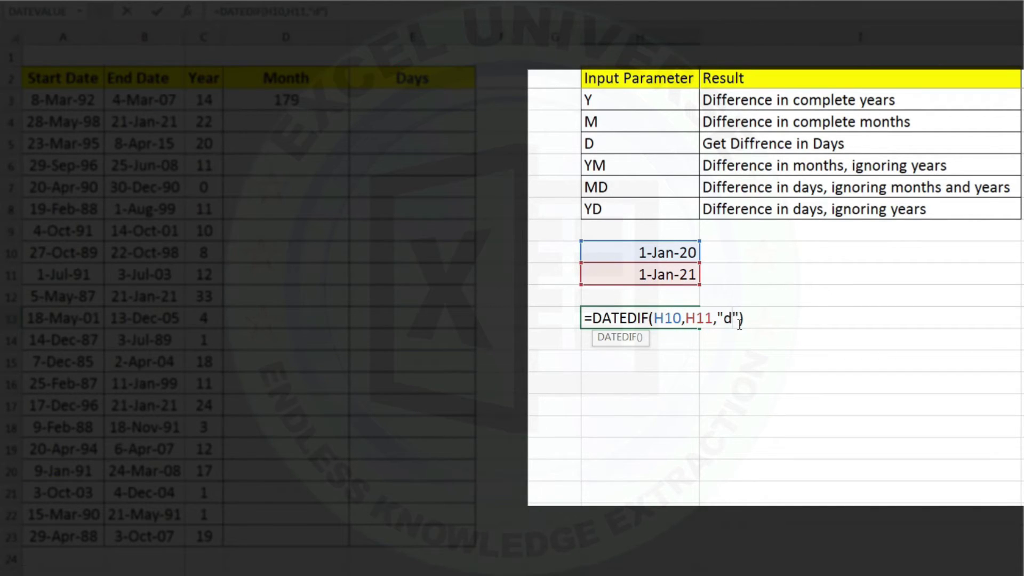
pyautogui.press('Return')
pyautogui.moveTo(687, 253); pyautogui.dragTo(690, 339)
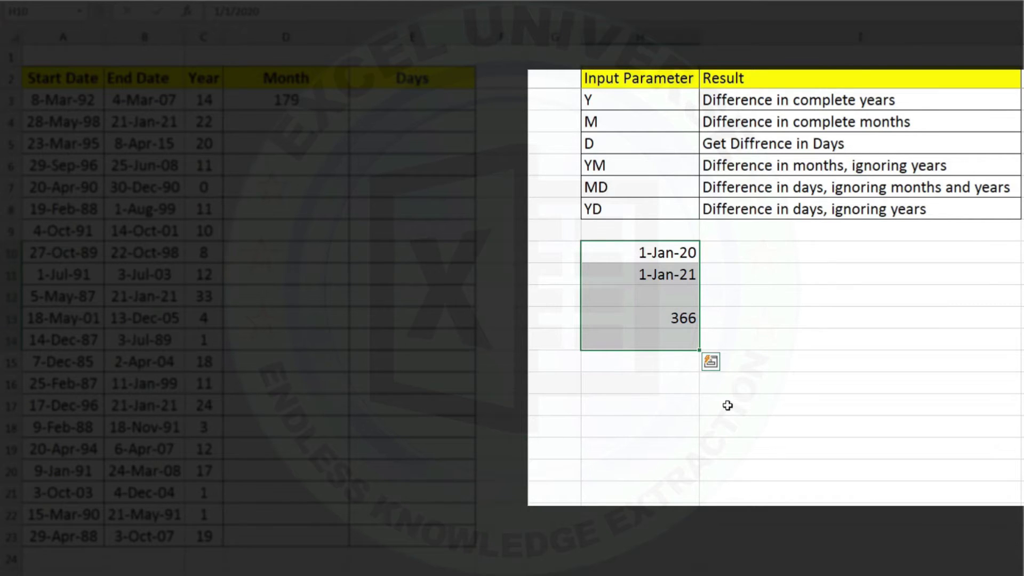
pyautogui.click(687, 319)
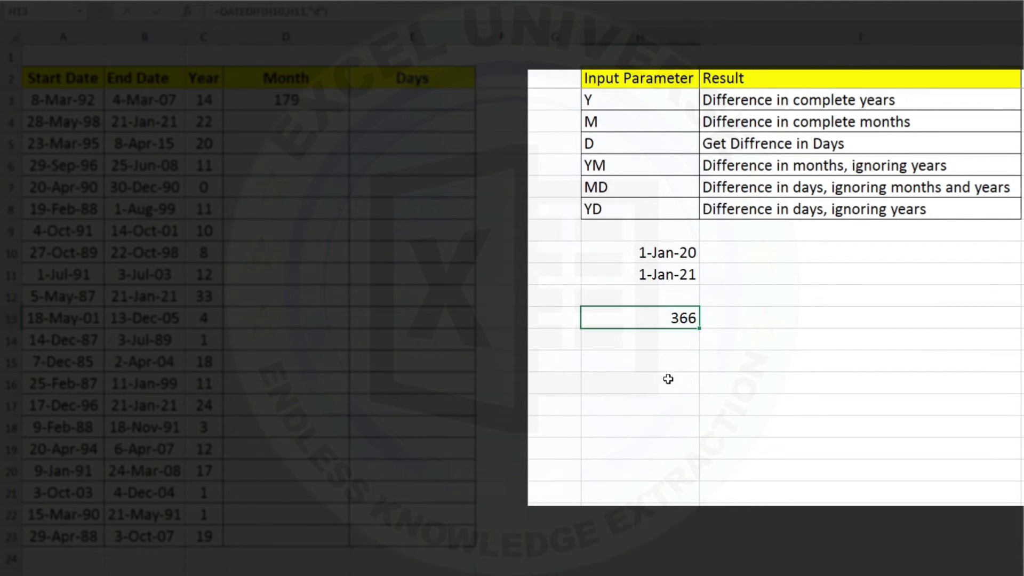
# Clear the sample dates and the test formula below the parameter table.
pyautogui.moveTo(662, 230); pyautogui.dragTo(669, 344)
pyautogui.press('Delete')
# Fill the month formula in D3 down the Month column to row 23.
pyautogui.moveTo(59, 99); pyautogui.dragTo(152, 100)
pyautogui.click(281, 101)
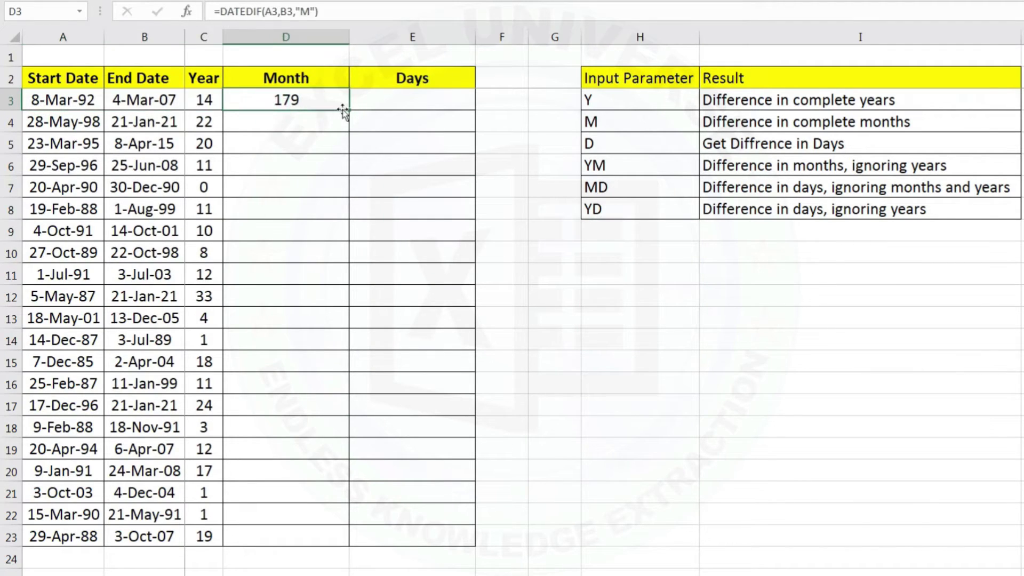
pyautogui.doubleClick(349, 110)
# Calculate the day difference in E3 with =datedif(A3,B3,"d").
pyautogui.click(406, 107)
pyautogui.write('=datedif')
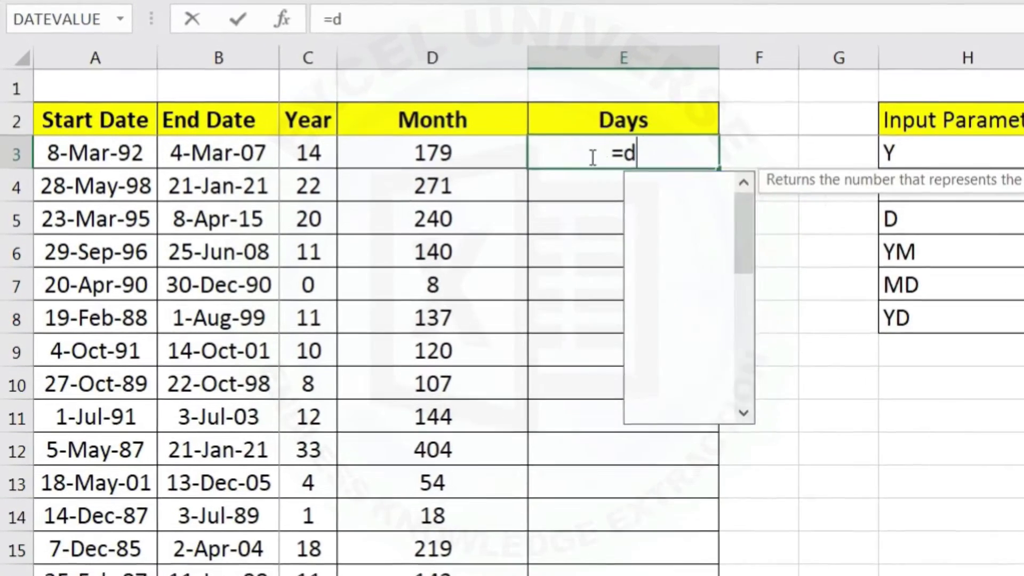
pyautogui.write('(')
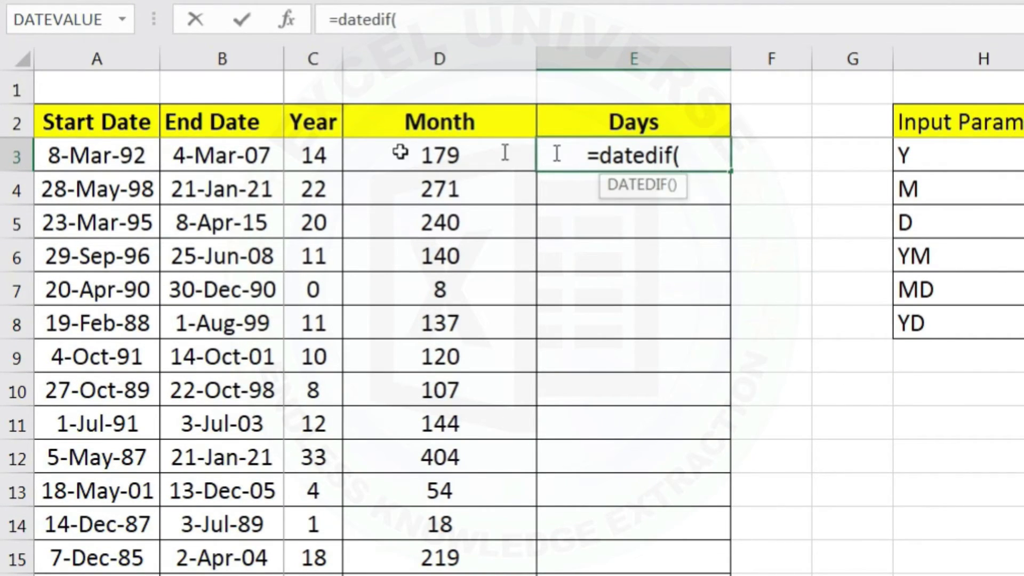
pyautogui.click(80, 148)
pyautogui.write(',')
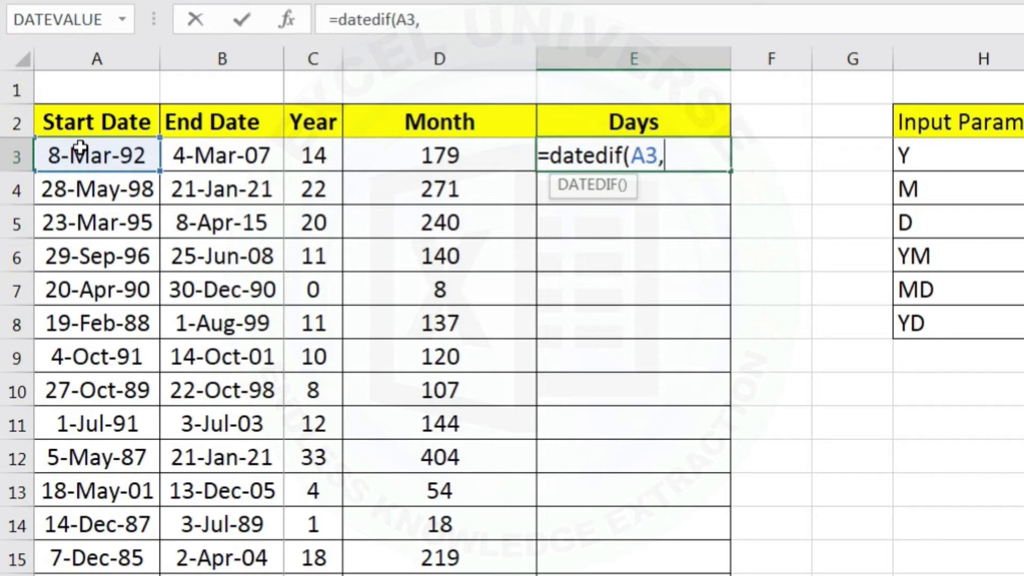
pyautogui.click(257, 161)
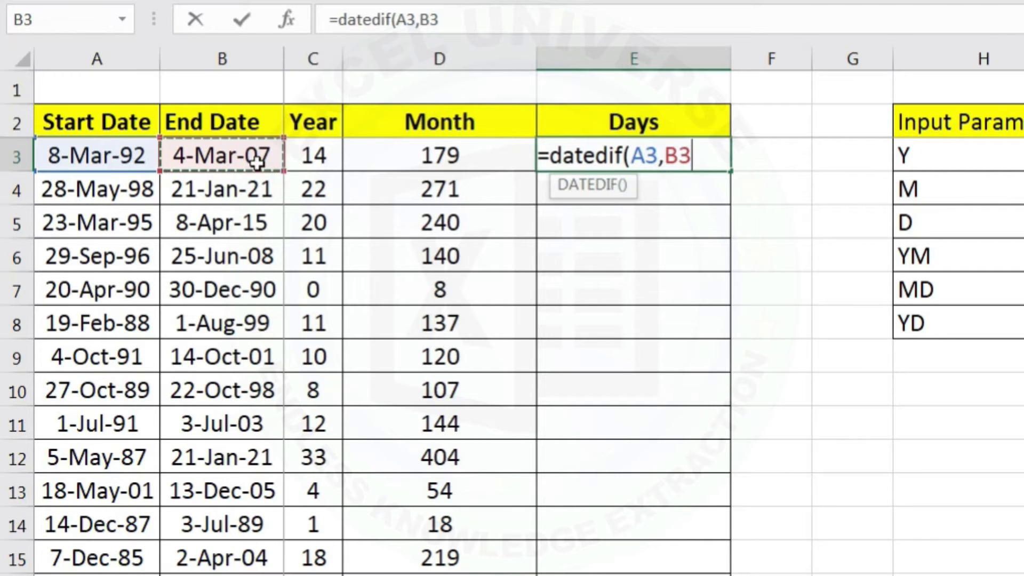
pyautogui.write(',')
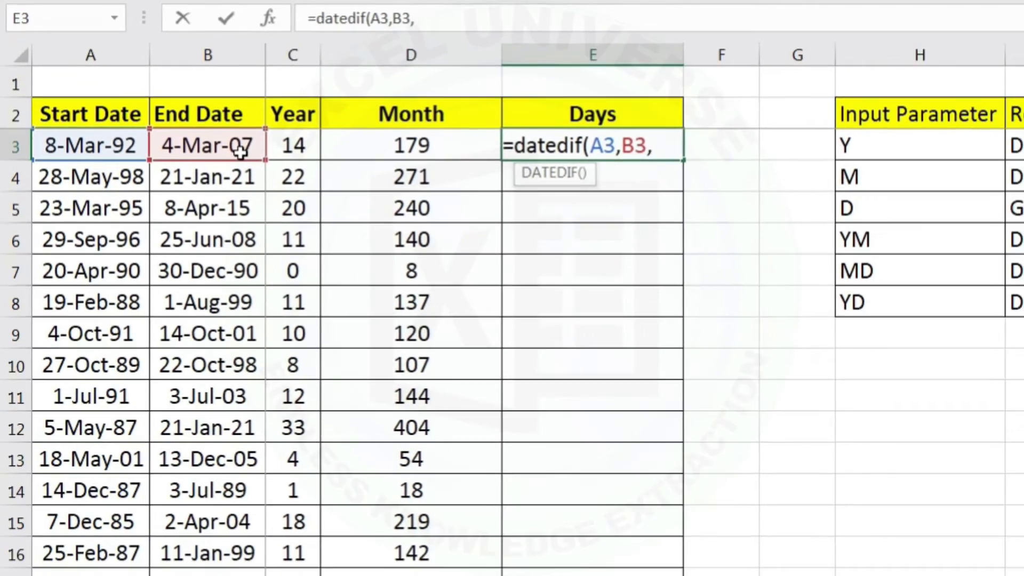
pyautogui.write('"')
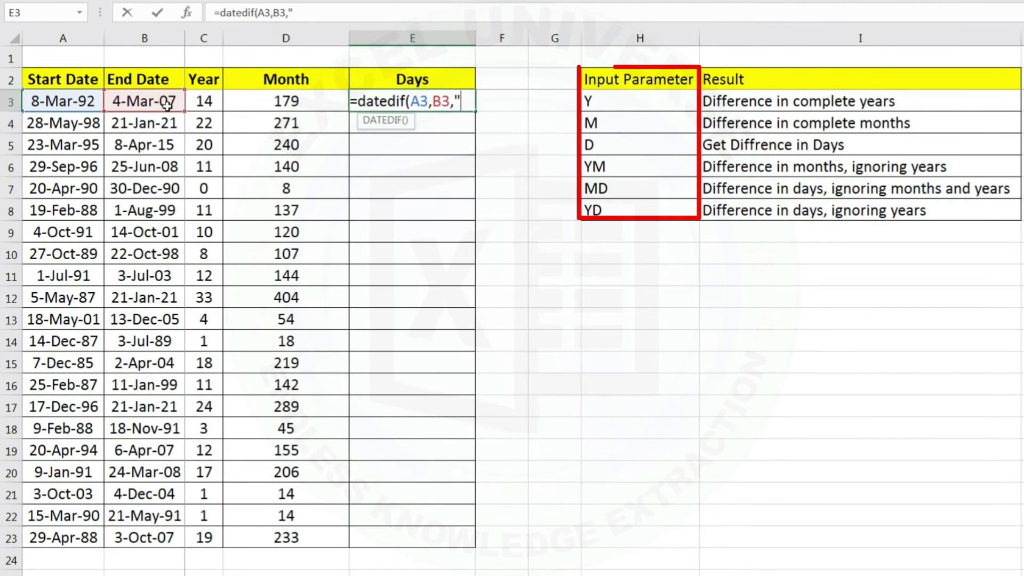
pyautogui.write('d")')
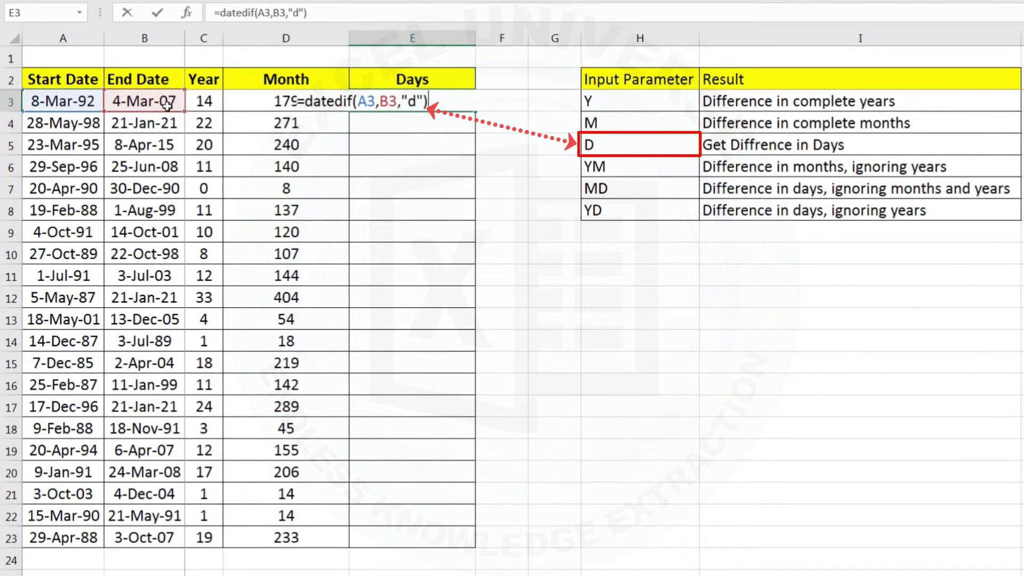
pyautogui.press('Return')
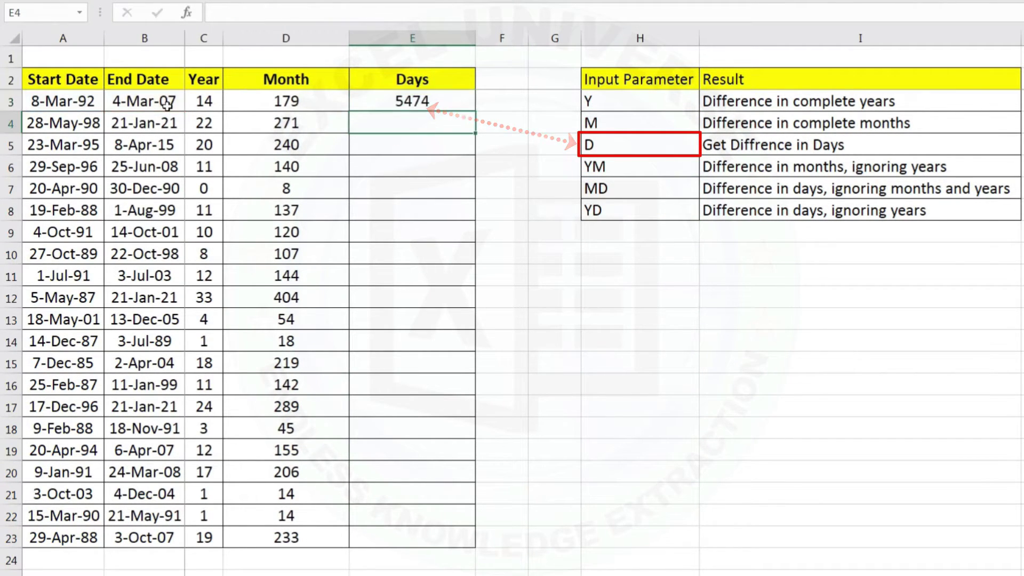
# Fit the Month and Days columns to their contents and fill the days formula in E3 down to row 23.
pyautogui.click(397, 101)
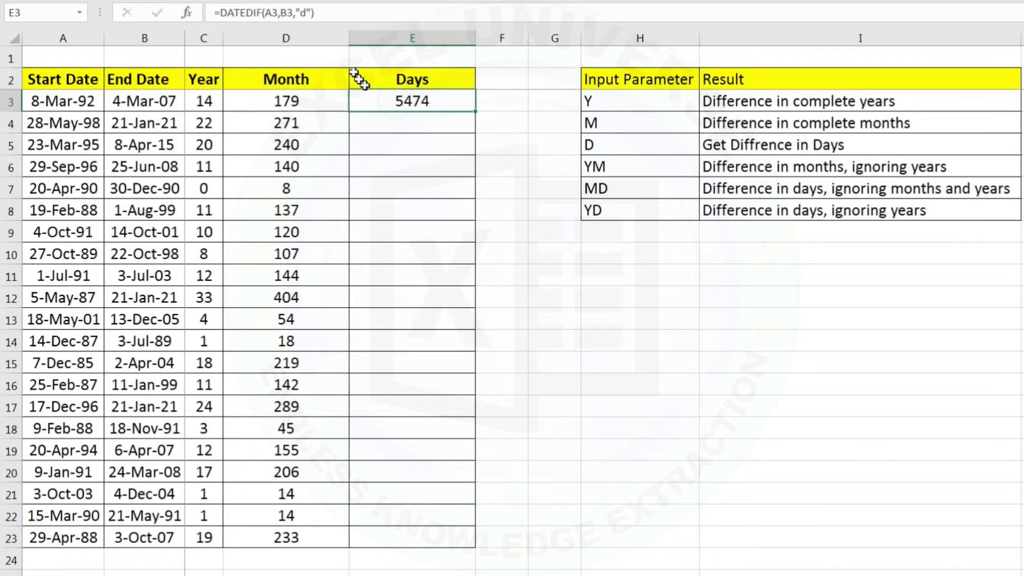
pyautogui.doubleClick(349, 38)
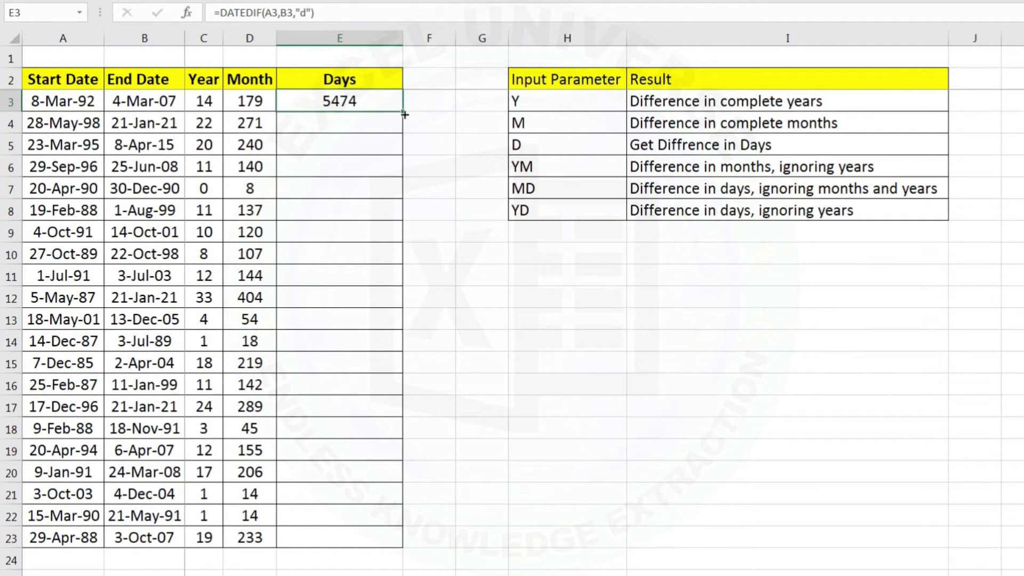
pyautogui.click(205, 103)
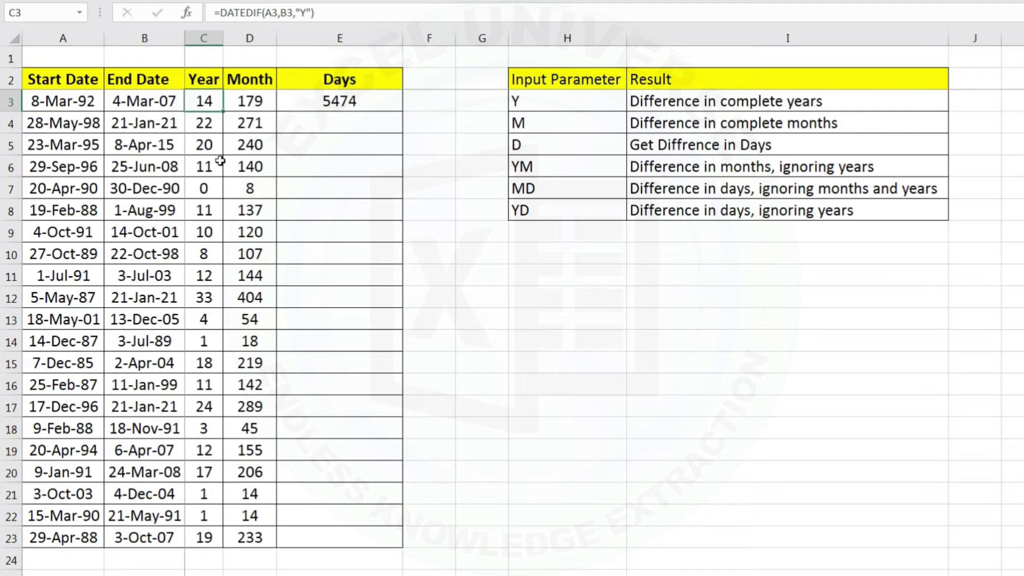
pyautogui.click(261, 101)
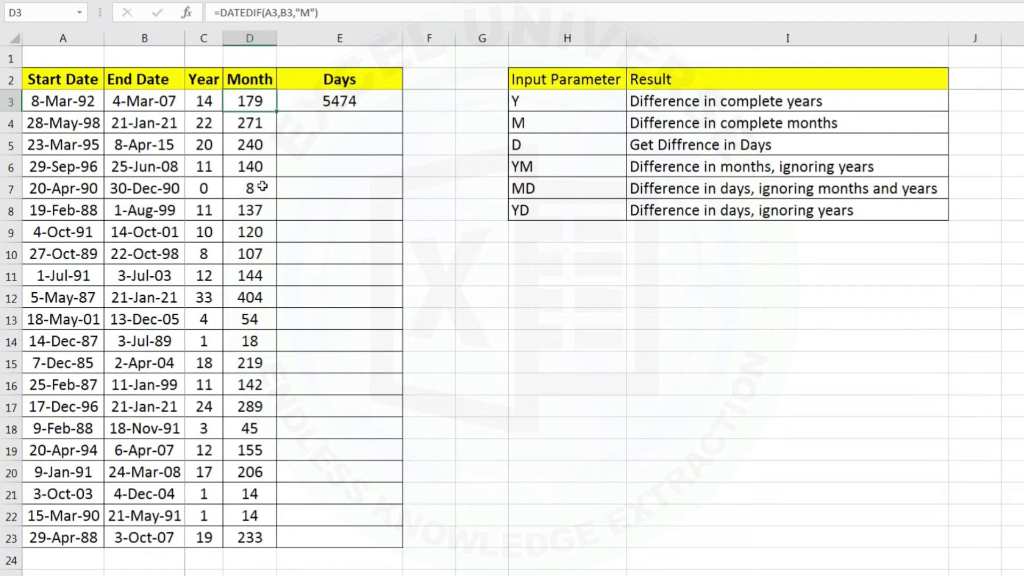
pyautogui.click(349, 101)
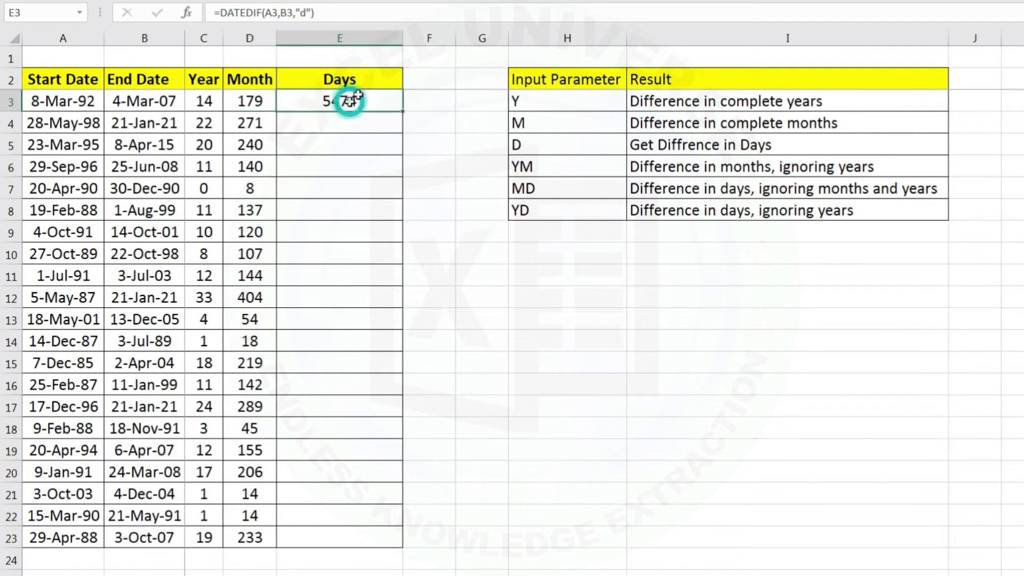
pyautogui.doubleClick(401, 35)
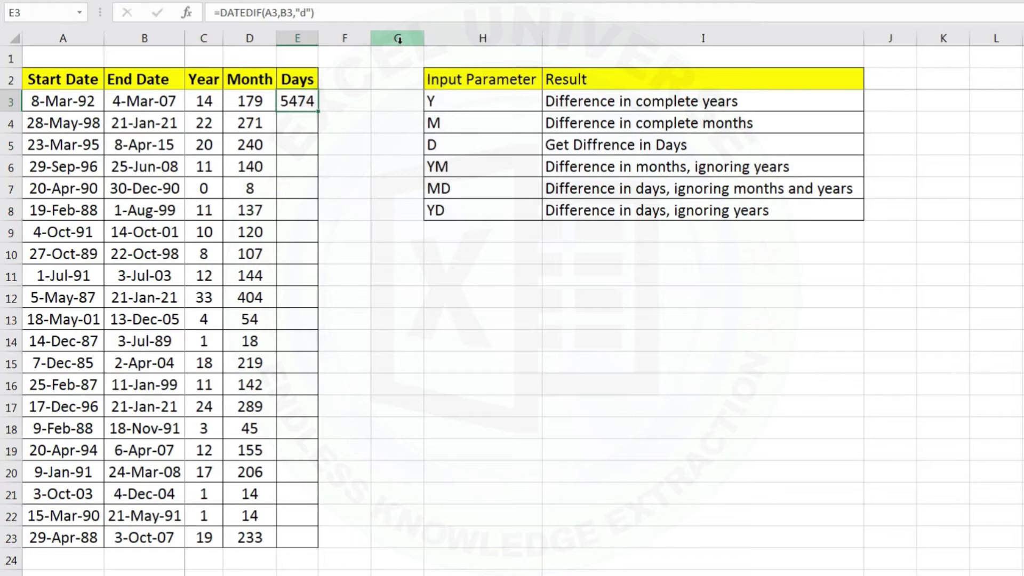
pyautogui.doubleClick(318, 111)
# Widen column F and enter the header "Diff in Month" in F2.
pyautogui.moveTo(371, 38); pyautogui.dragTo(428, 38)
pyautogui.click(373, 77)
pyautogui.write('Diff in Month')
pyautogui.press('Return')
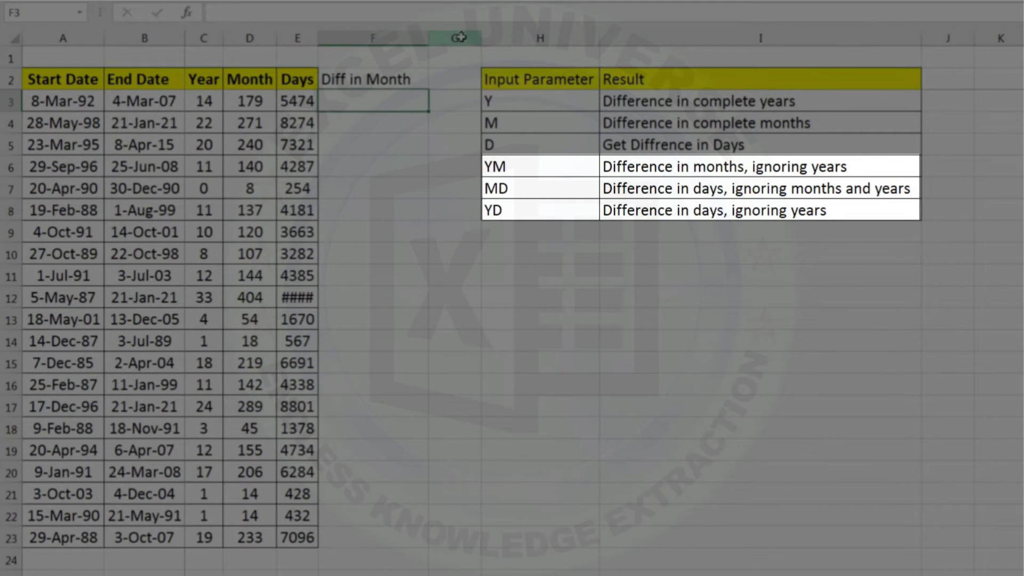
# Insert a new column at G and enter the header "Diff in Days" in G2.
pyautogui.click(462, 37)
pyautogui.hotkey('ctrl', '+')
pyautogui.press('Right')
pyautogui.press('Right')
pyautogui.press('Down')
pyautogui.press('Down')
pyautogui.press('Left')
pyautogui.press('Up')
pyautogui.press('Left')
pyautogui.write('Diff in Day')
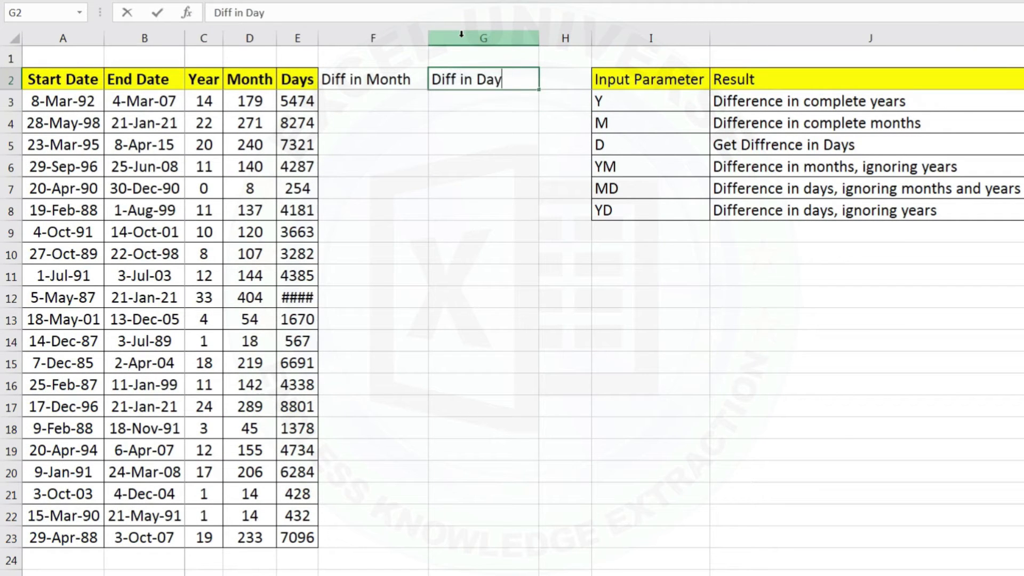
pyautogui.write('s')
pyautogui.press('Return')
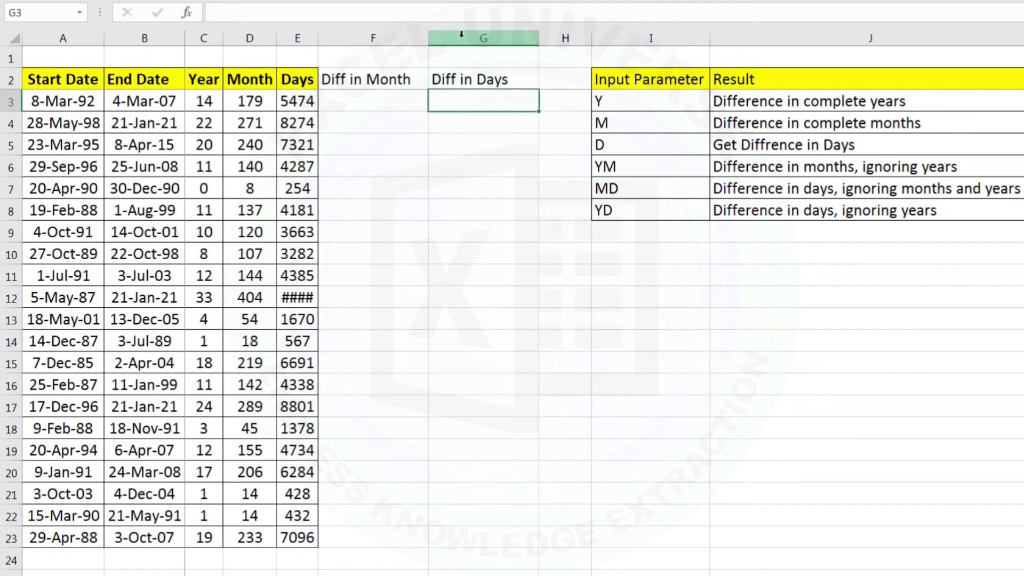
# Widen the Days column to fit its longest value.
pyautogui.doubleClick(318, 38)
pyautogui.click(315, 167)
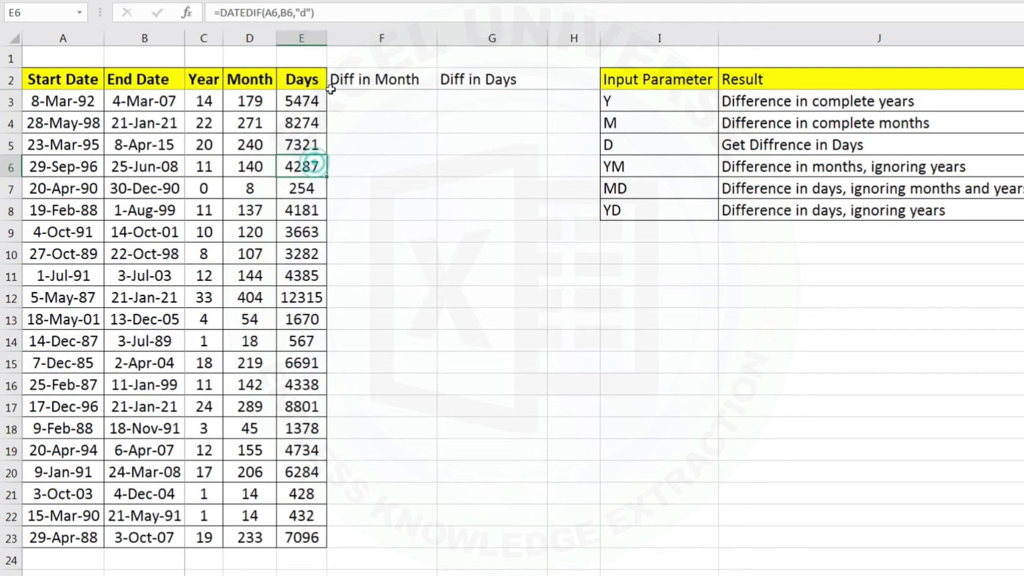
pyautogui.click(367, 79)
# Copy only the formatting of the Days column, header through row 23, onto the Diff in Month and Diff in Days columns.
pyautogui.click(308, 75)
pyautogui.hotkey('ctrl', 'c')
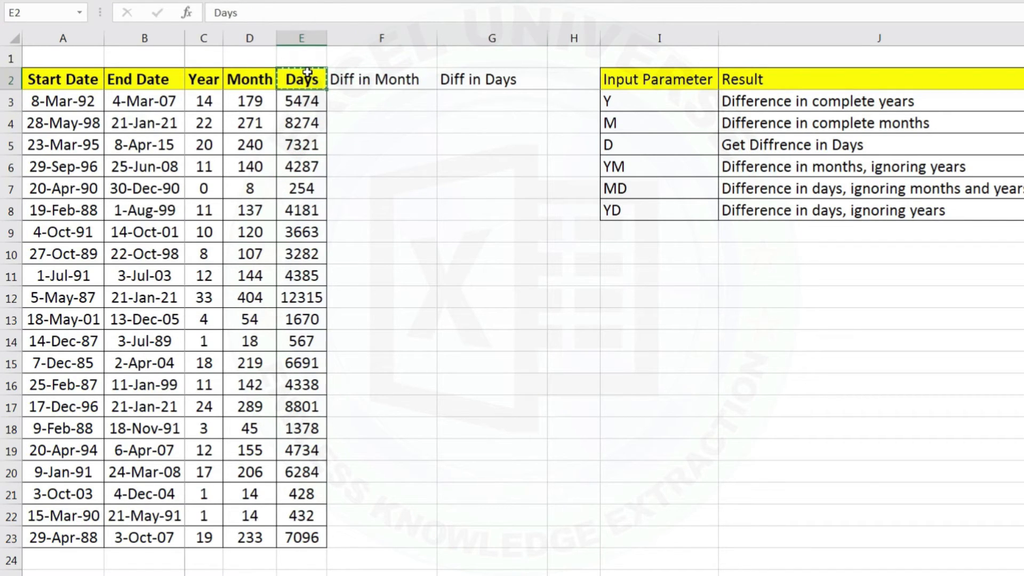
pyautogui.hotkey('ctrl', 'shift', 'Down')
pyautogui.hotkey('ctrl', 'c')
pyautogui.hotkey('shift', 'Right')
pyautogui.hotkey('shift', 'Right')
pyautogui.hotkey('ctrl', 'alt', 'v')
pyautogui.press('t')
pyautogui.press('Return')
pyautogui.press('Escape')
# Calculate the month difference ignoring years in F3 with =datedif(A3,B3,"YM").
pyautogui.click(368, 98)
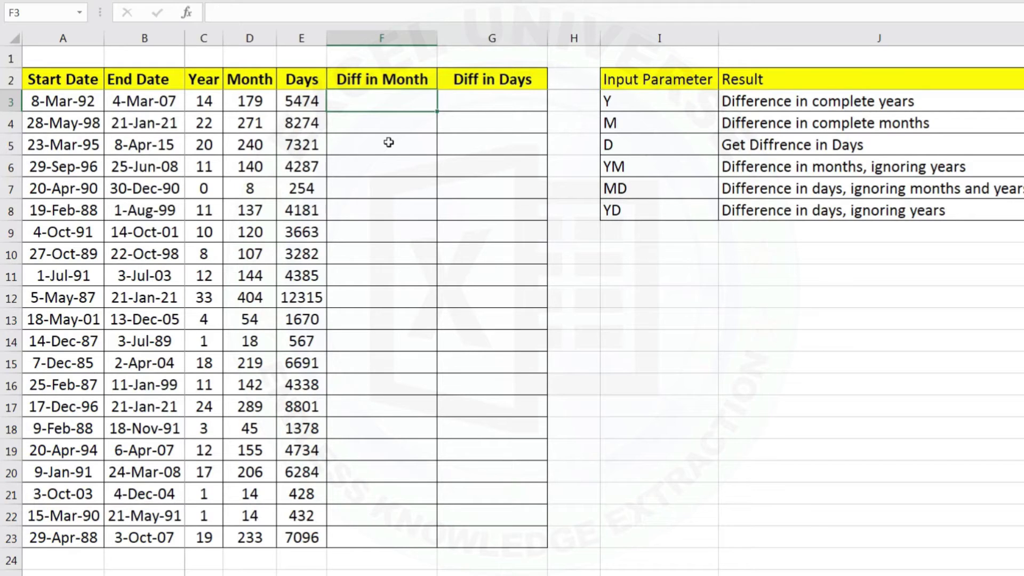
pyautogui.write('=')
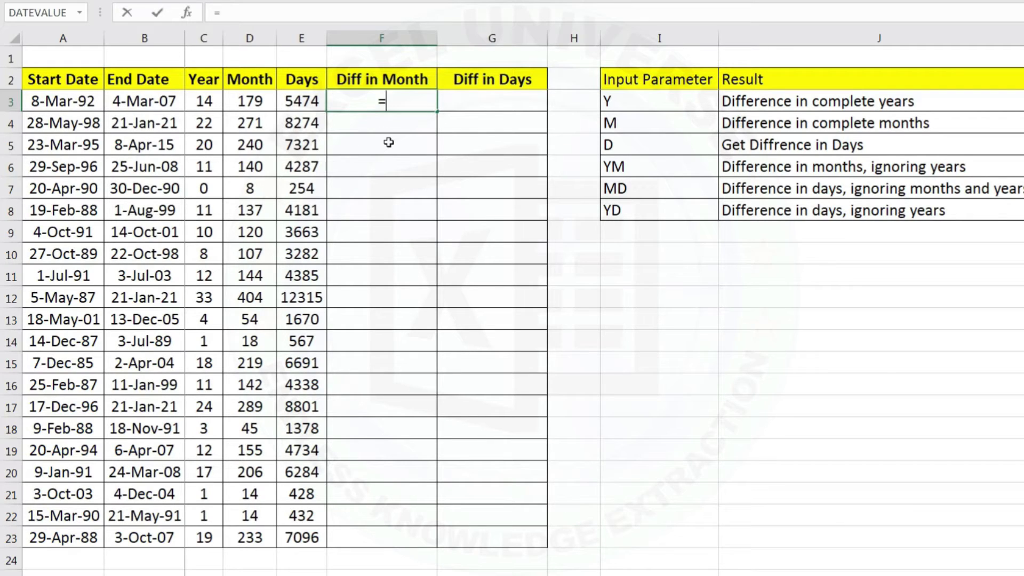
pyautogui.write('datedif(')
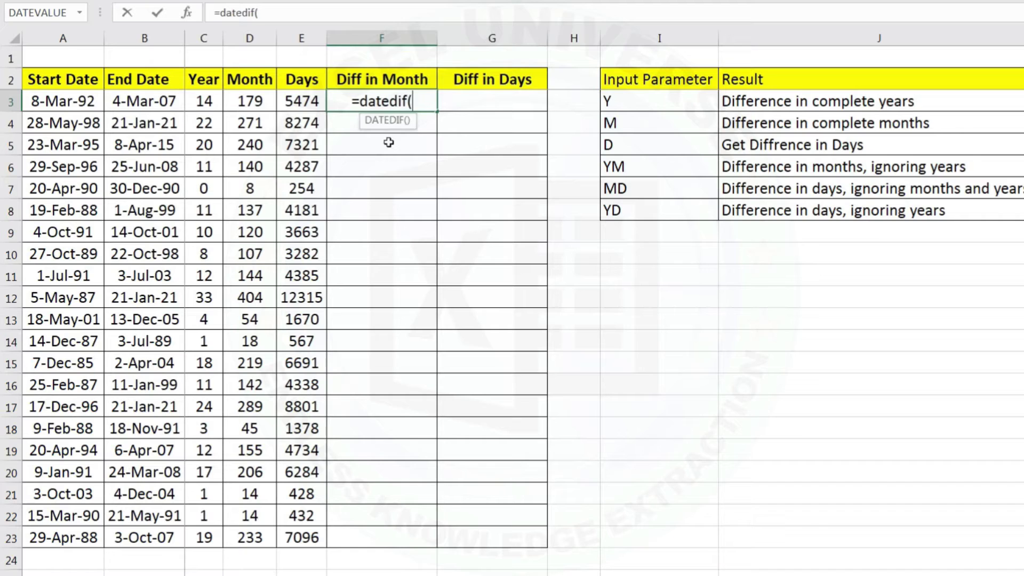
pyautogui.click(82, 101)
pyautogui.write(',')
pyautogui.click(147, 101)
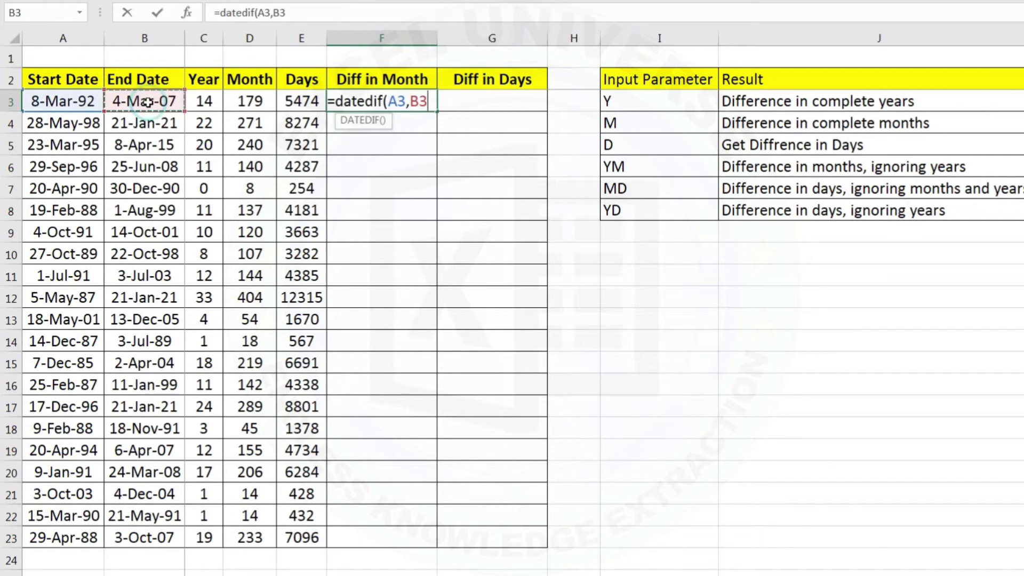
pyautogui.write(',')
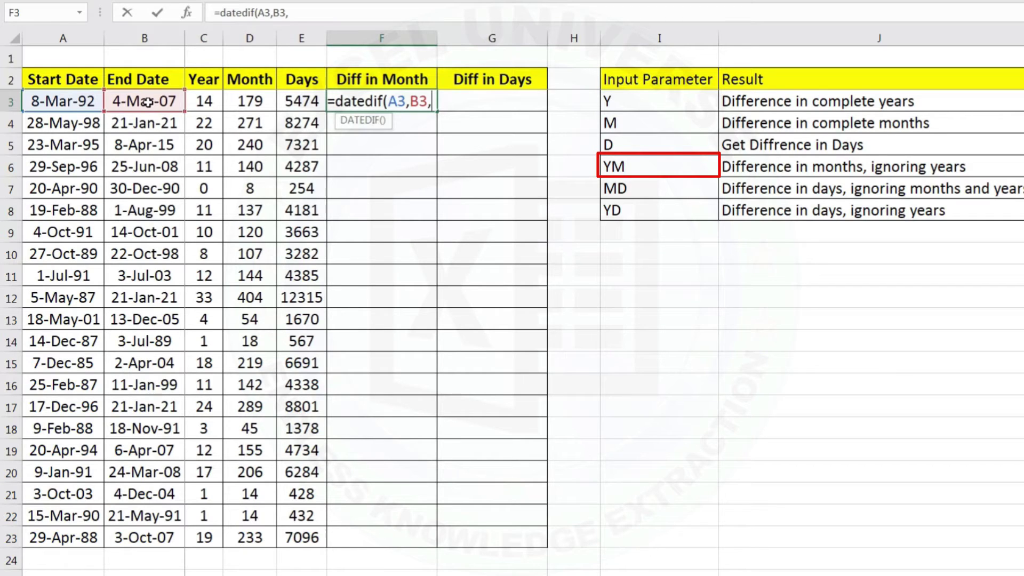
pyautogui.write('"YM"')
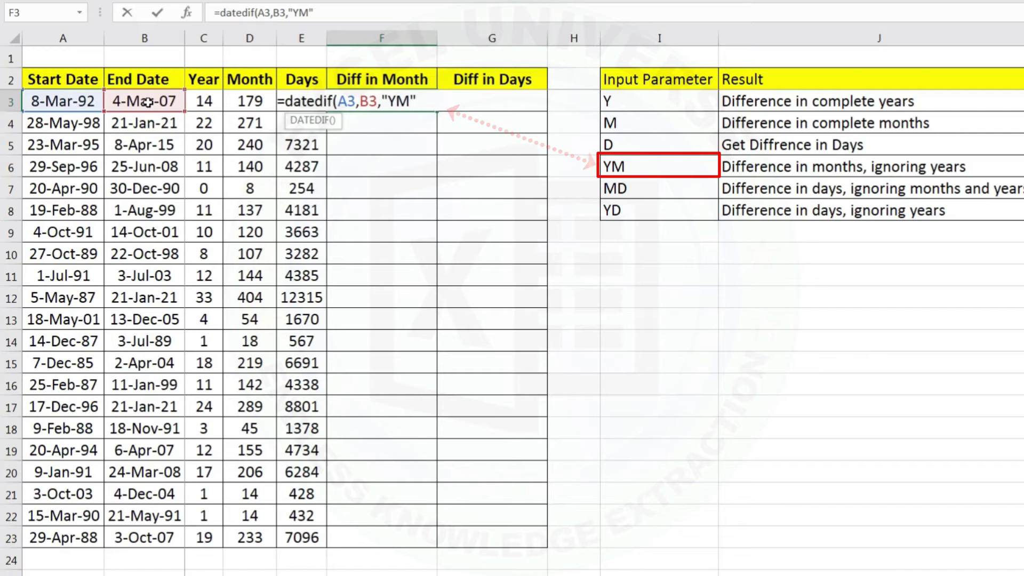
pyautogui.write(')')
pyautogui.press('Return')
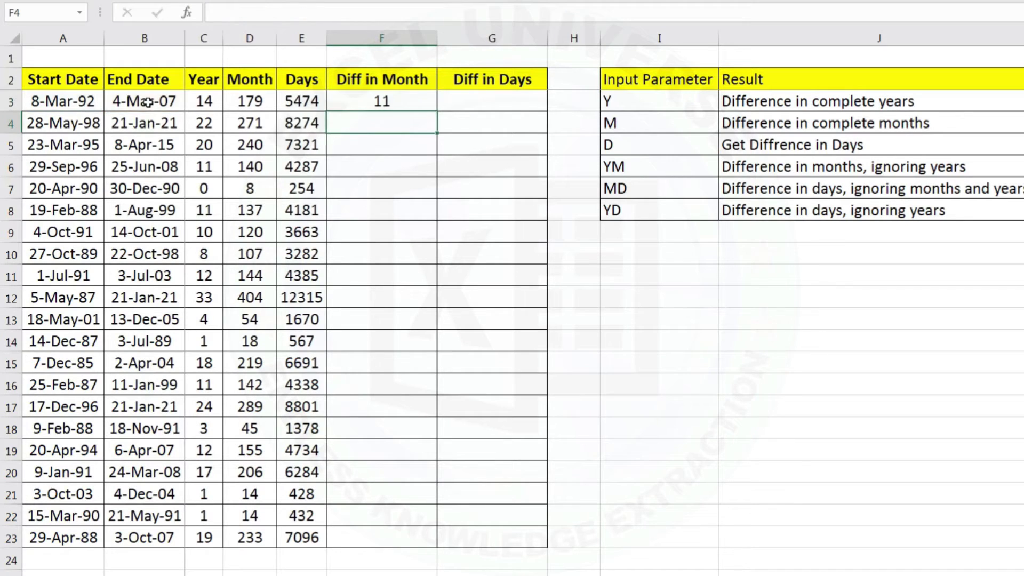
# Check the month-difference formula in F3 against the end date in B3.
pyautogui.click(394, 100)
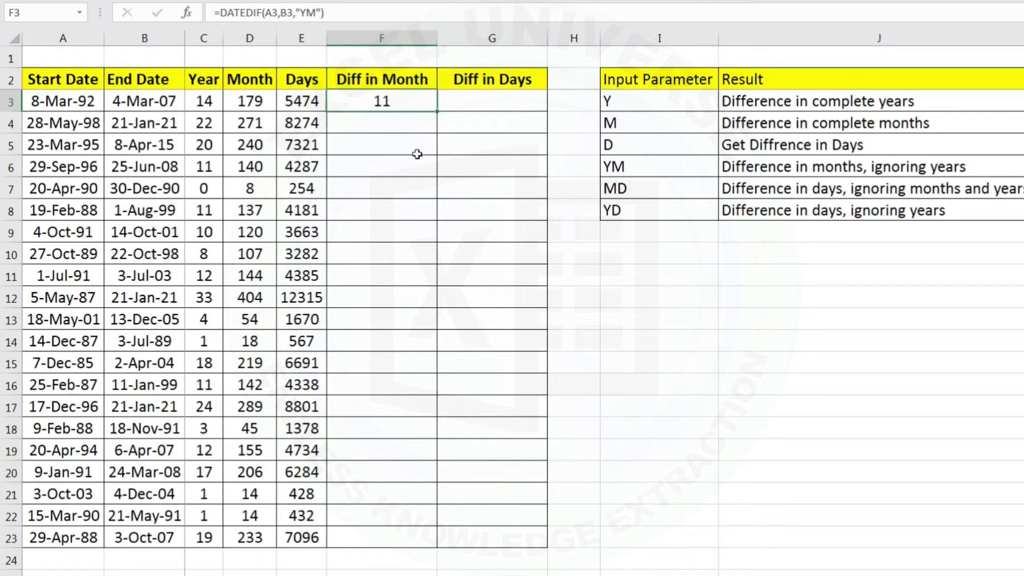
pyautogui.click(132, 99)
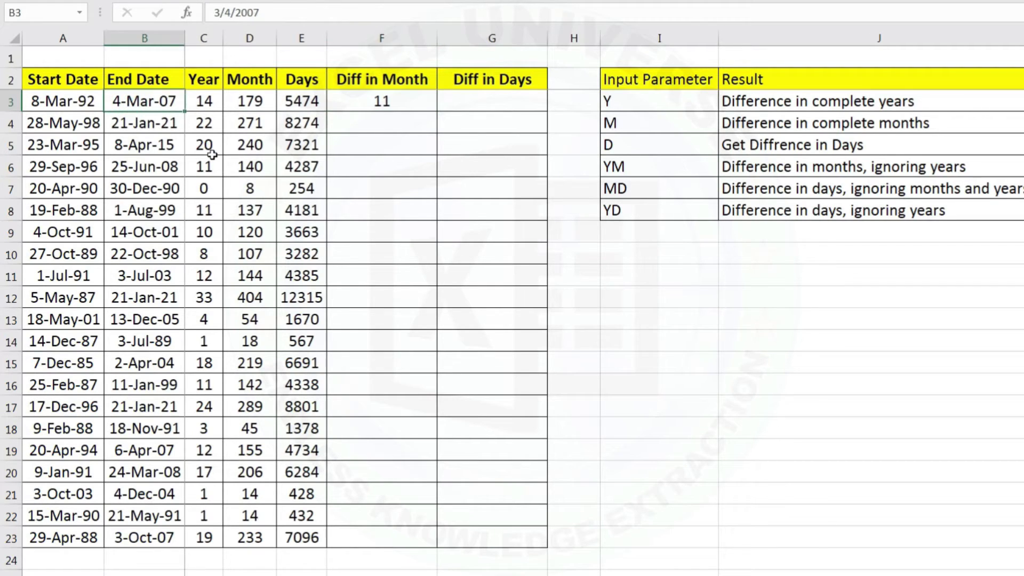
pyautogui.click(389, 102)
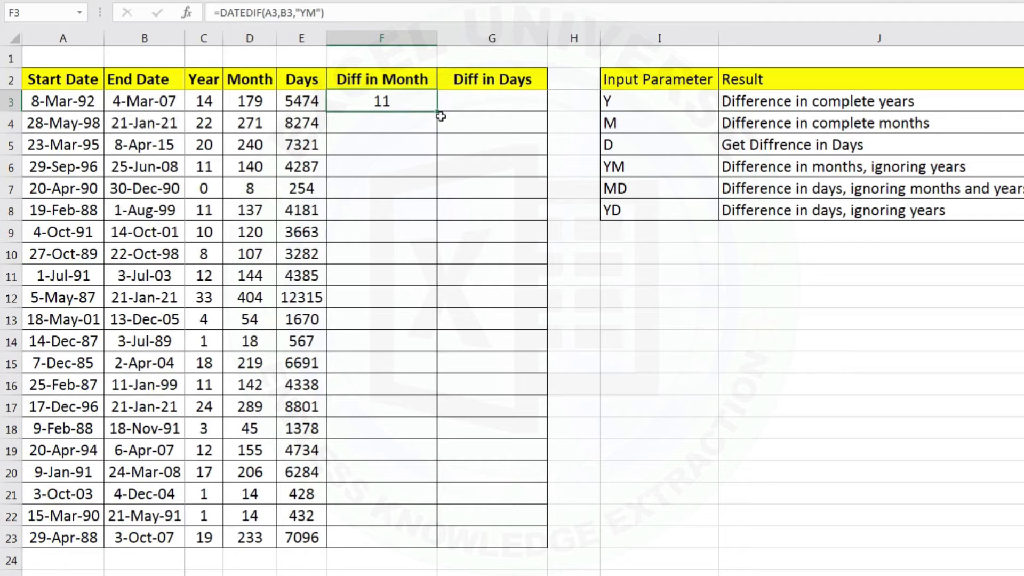
# Try 3/3/1992 as the start date in A3, check the month difference in F3, and undo the date change.
pyautogui.click(43, 102)
pyautogui.doubleClick(35, 102)
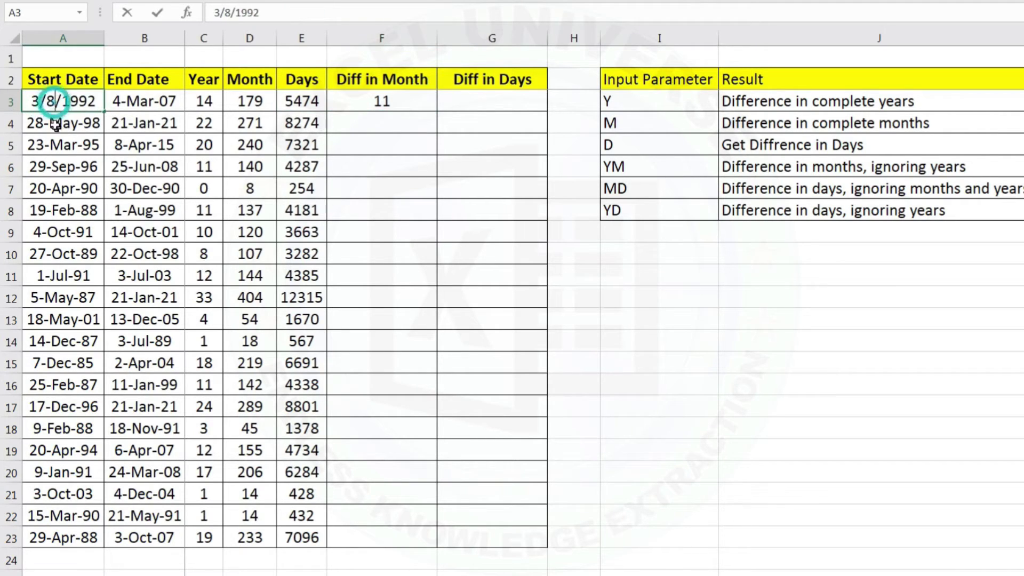
pyautogui.press('BackSpace')
pyautogui.write('3')
pyautogui.press('Return')
pyautogui.click(377, 107)
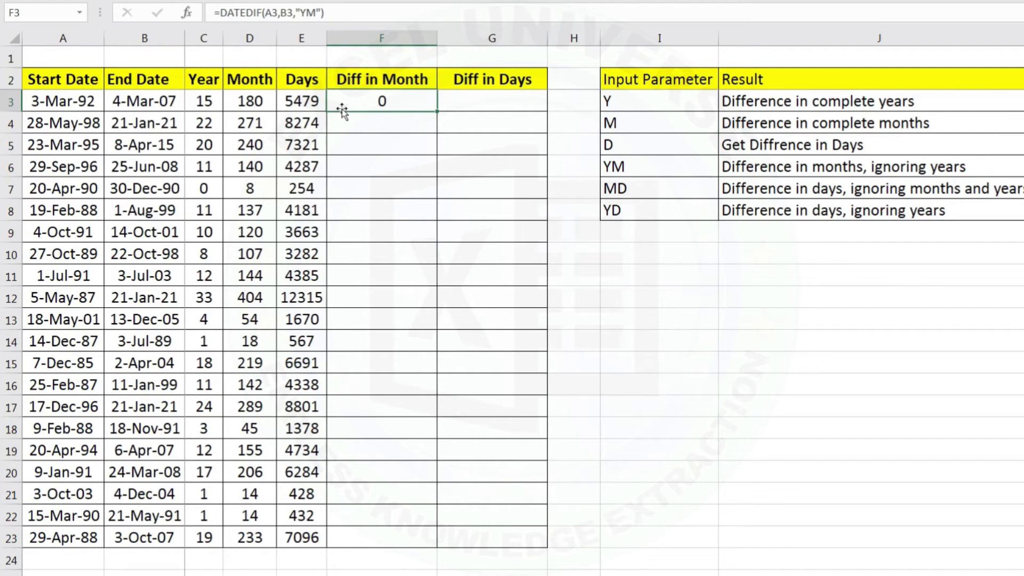
pyautogui.hotkey('ctrl', 'z')
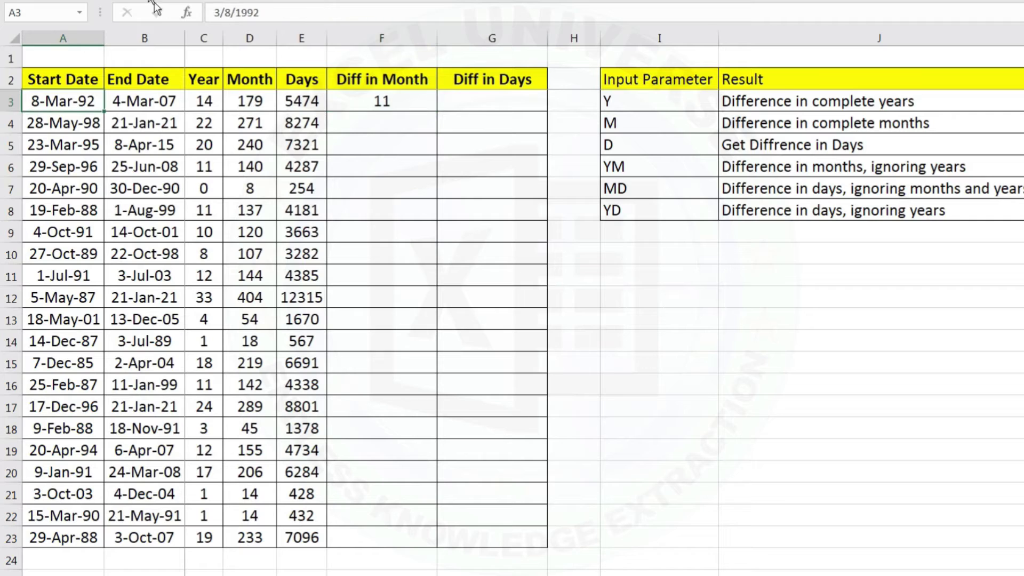
# Fill the month-difference formula from F3 down to F23.
pyautogui.click(364, 102)
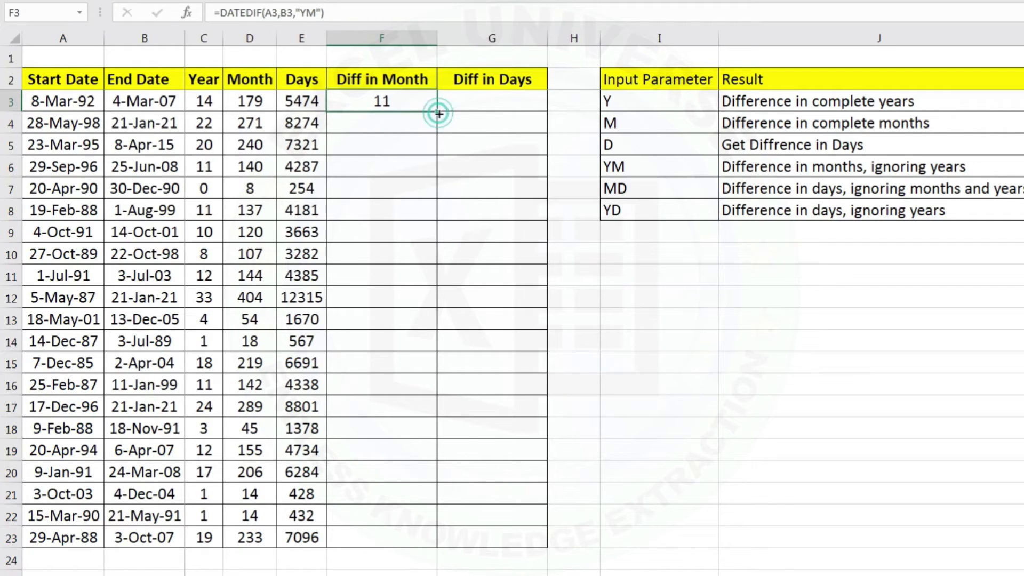
pyautogui.doubleClick(438, 114)
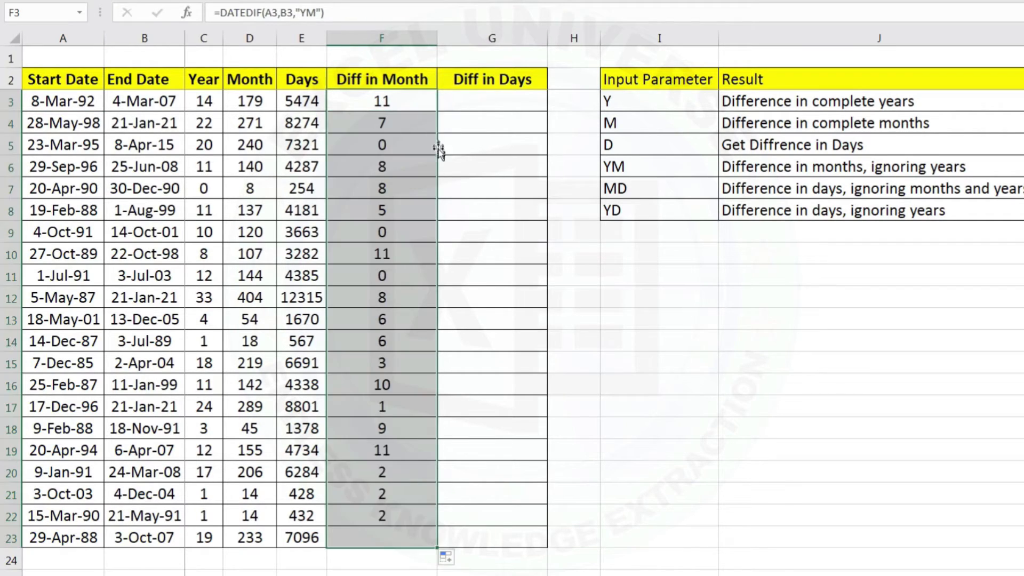
# Enter the sample dates 1 jan in I10 and 1/24/2021 in I11 below the parameter table.
pyautogui.click(481, 97)
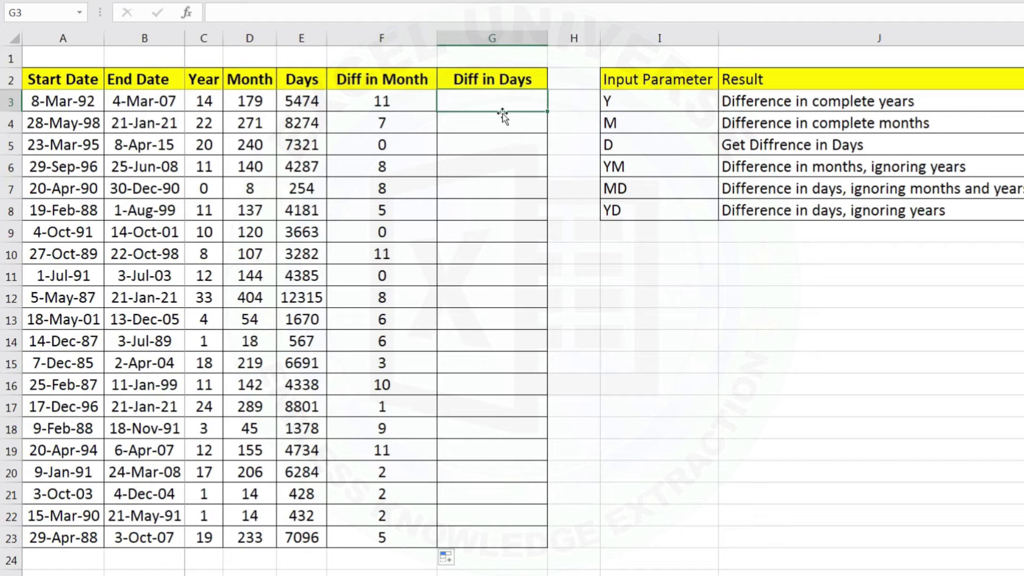
pyautogui.write('=')
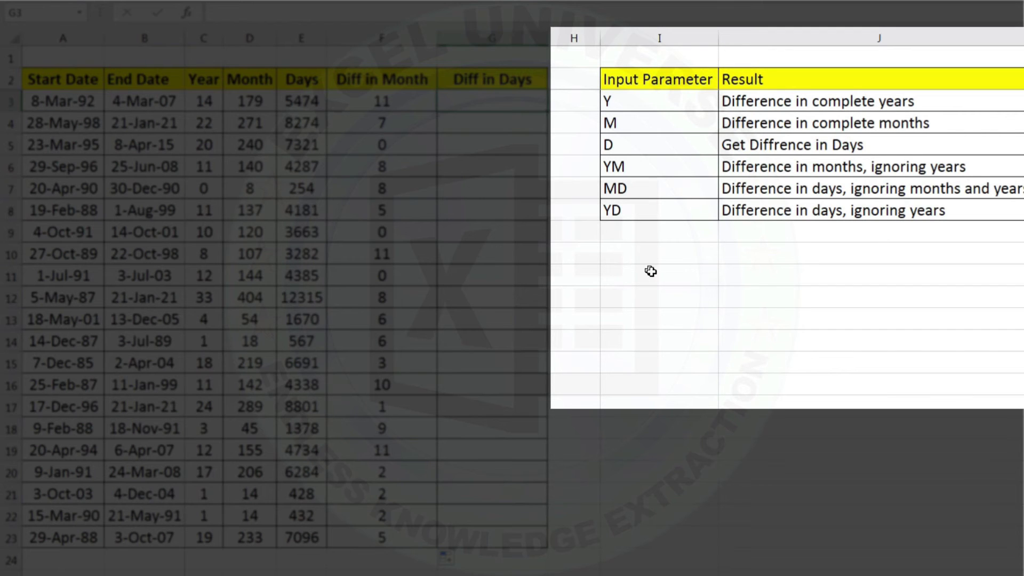
pyautogui.click(662, 258)
pyautogui.write('1 jan')
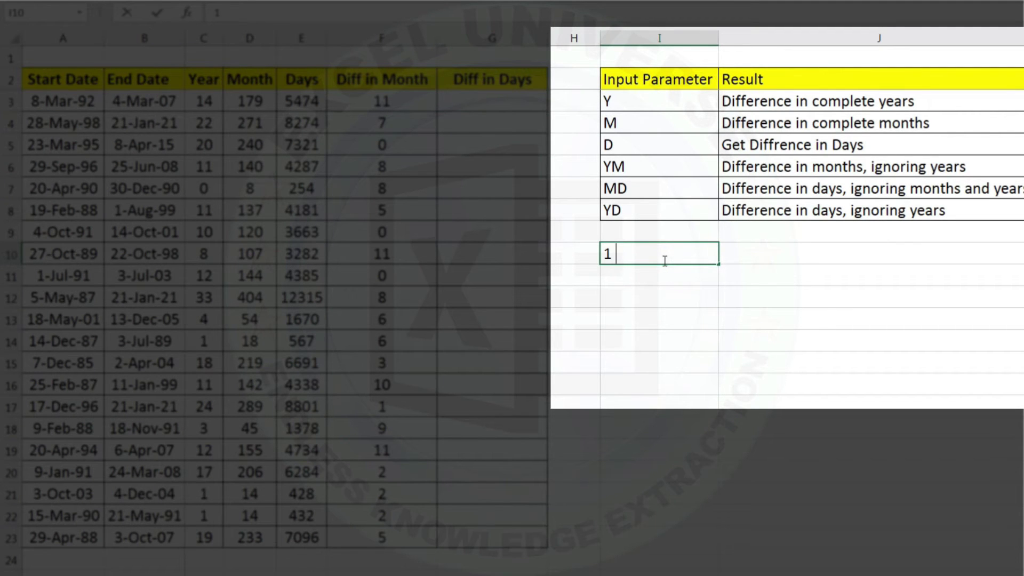
pyautogui.hotkey('ctrl', 'Return')
pyautogui.press('Return')
pyautogui.write('1/24/2021')
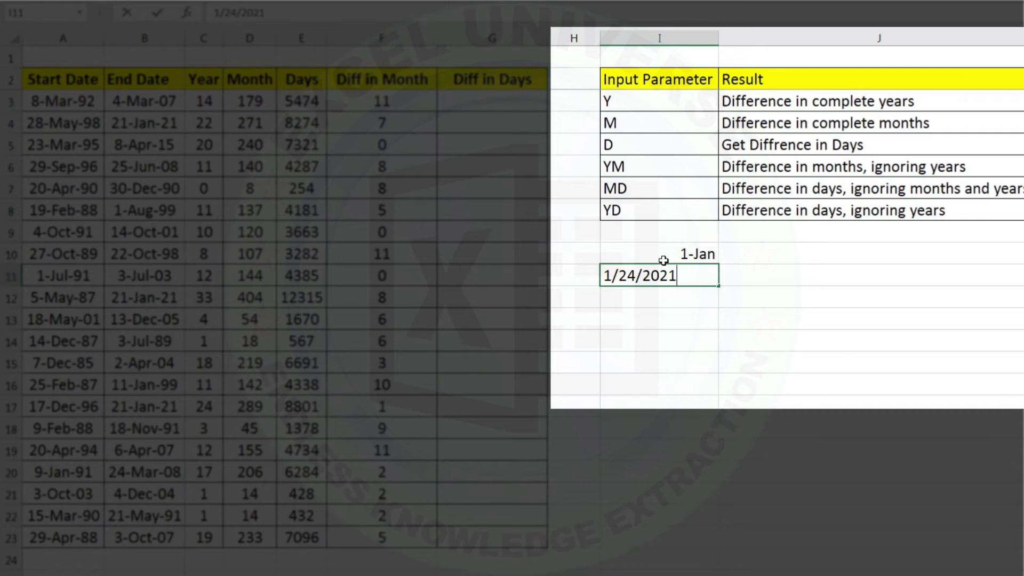
pyautogui.press('Return')
# Format the sample dates in I10:I11 in day-month-year style, such as 1-Jan-21.
pyautogui.click(663, 260)
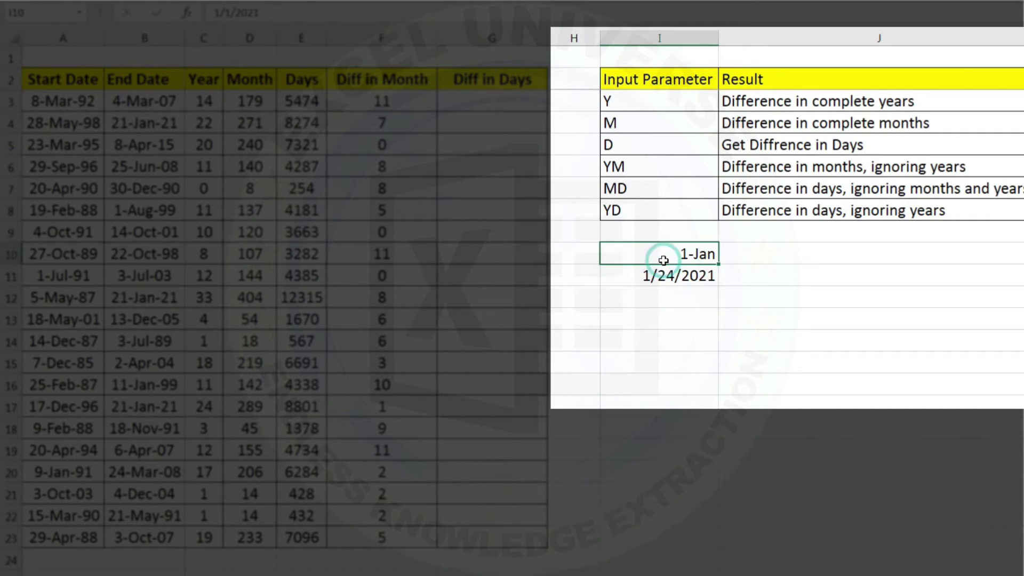
pyautogui.hotkey('shift', 'Down')
pyautogui.hotkey('ctrl', 'shift', '#')
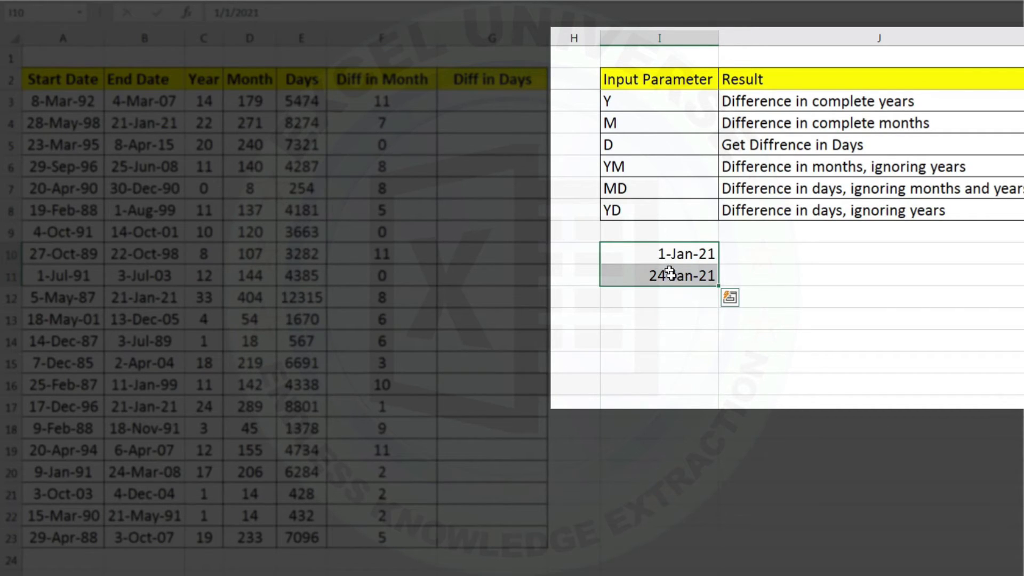
# Calculate the month difference of the sample dates in I13 with =datedif(I10,I11,"Ym") and compare it with both dates.
pyautogui.click(682, 305)
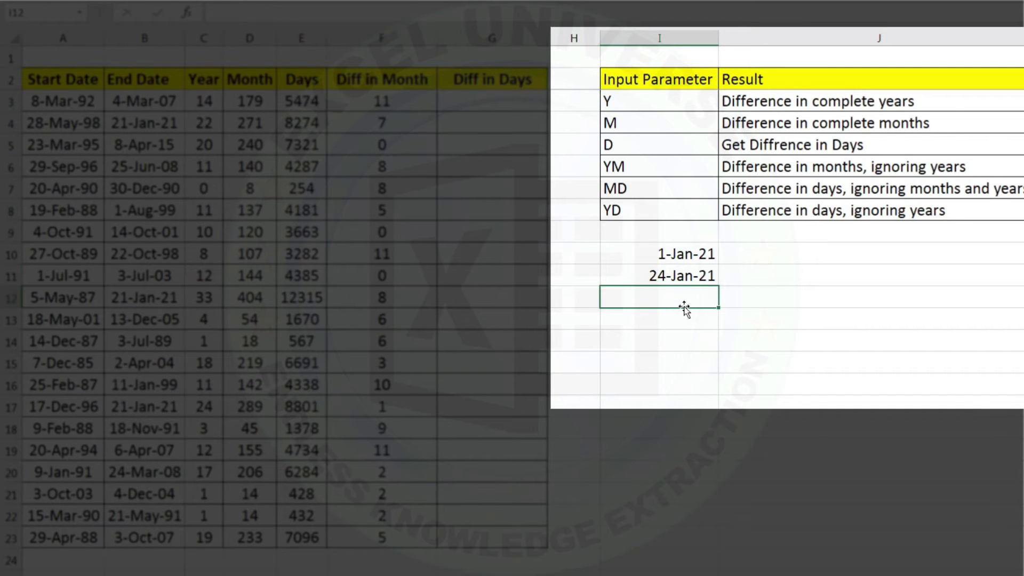
pyautogui.click(685, 320)
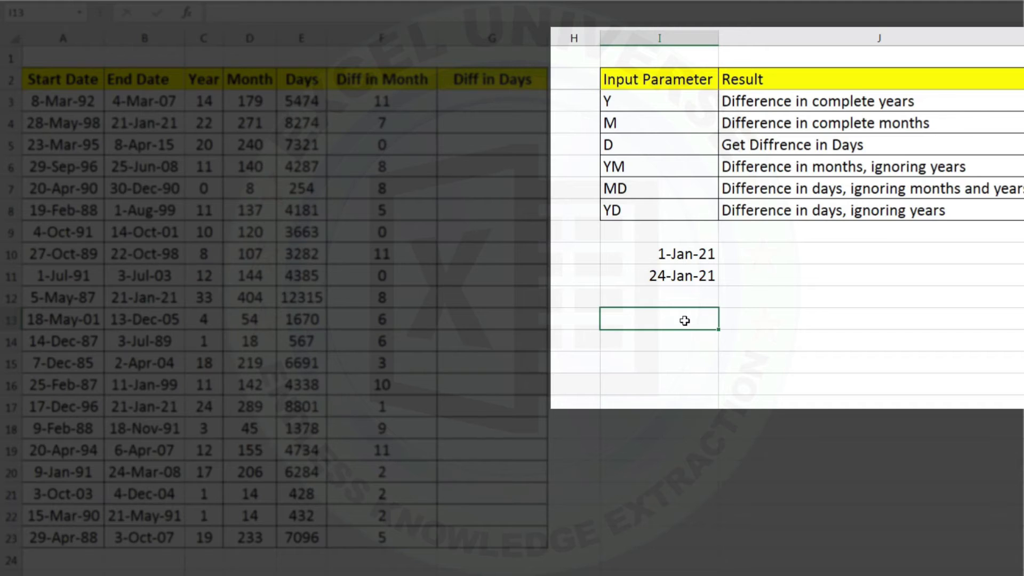
pyautogui.write('=datedi')
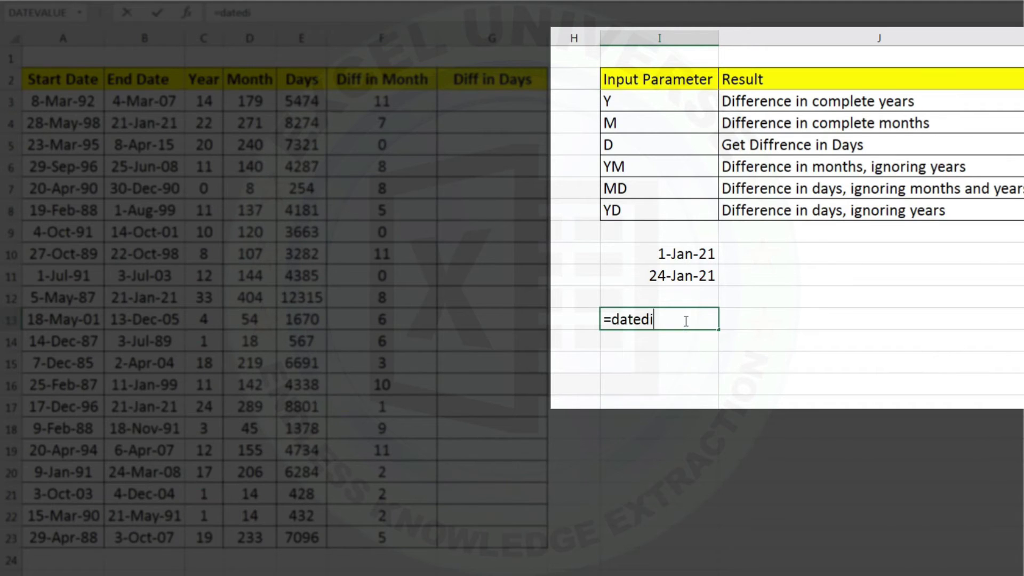
pyautogui.write('f(')
pyautogui.click(662, 259)
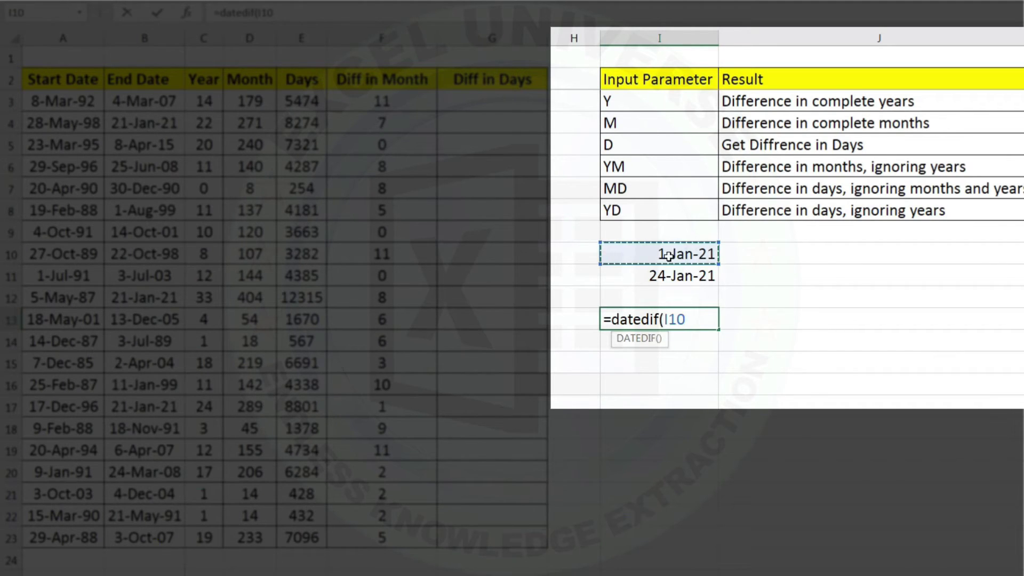
pyautogui.write(',')
pyautogui.click(682, 276)
pyautogui.write(',,"Ym')
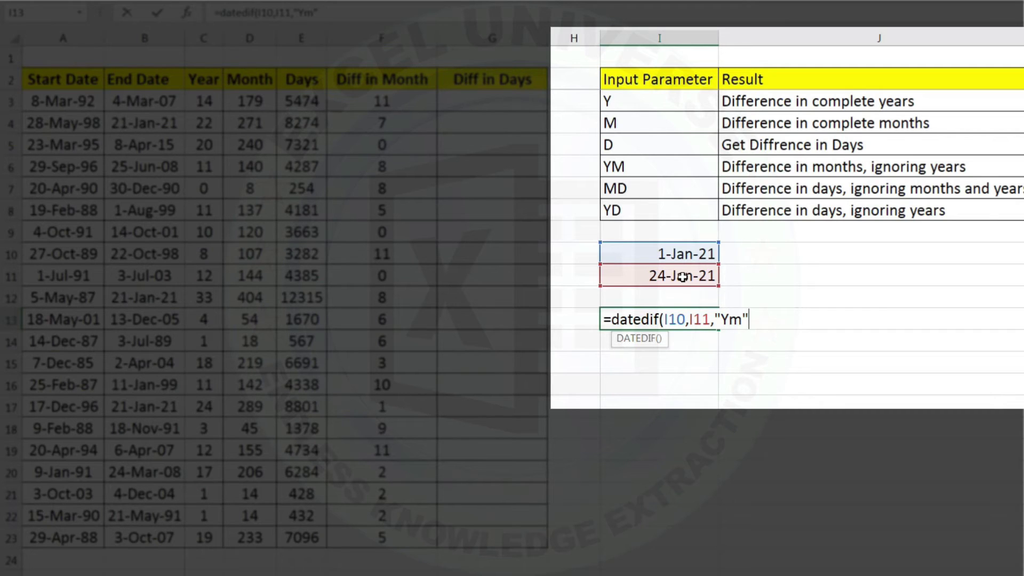
pyautogui.write('"')
pyautogui.press('Return')
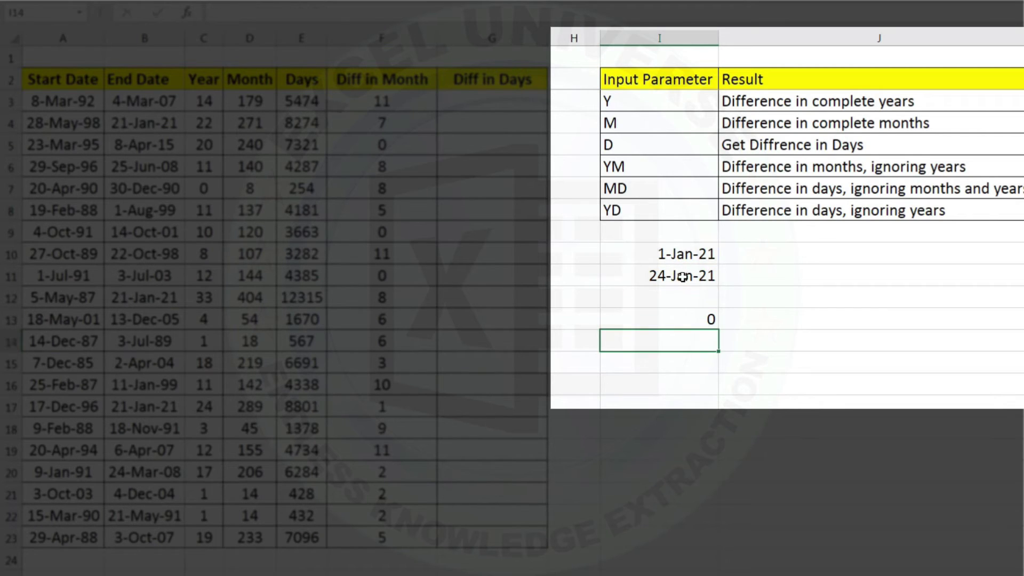
pyautogui.press('Up')
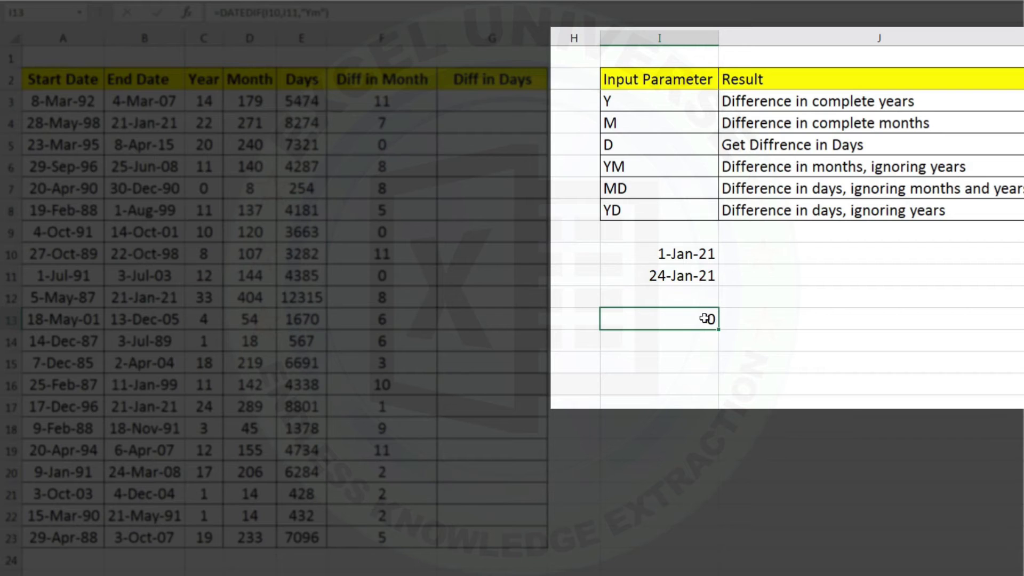
pyautogui.moveTo(710, 254); pyautogui.dragTo(707, 286)
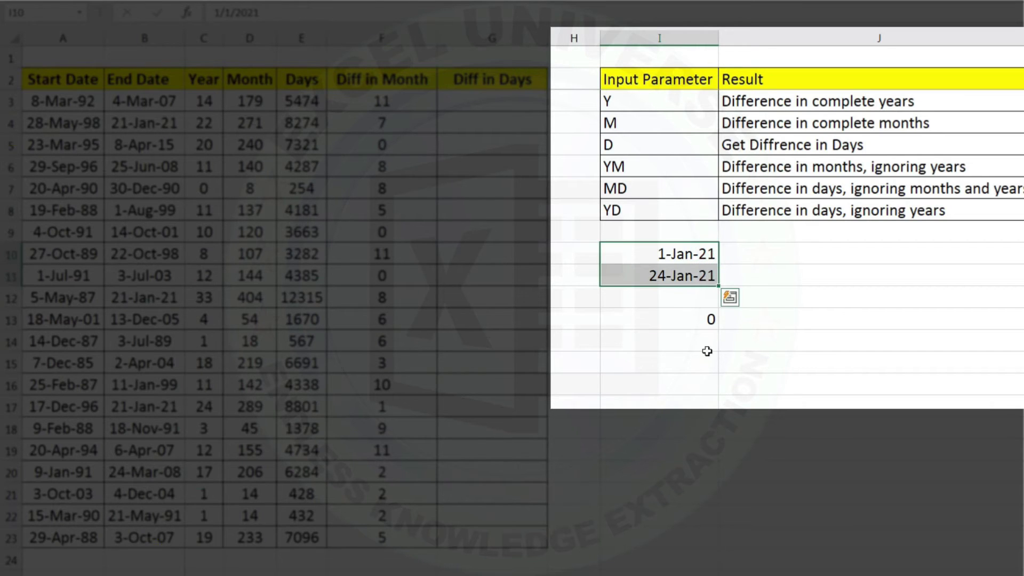
# Change the unit argument of the sample formula in I13 to "md".
pyautogui.doubleClick(697, 319)
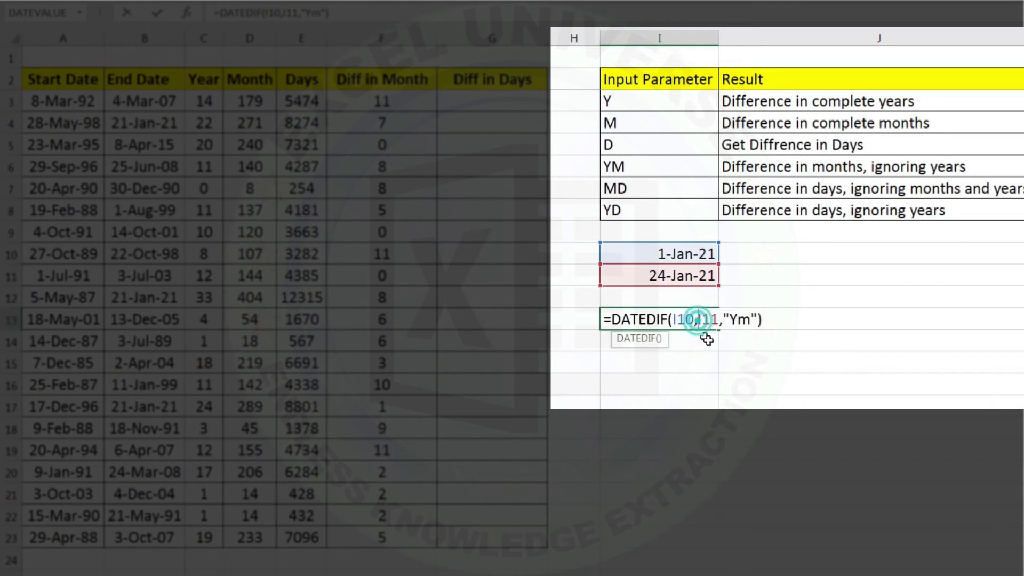
pyautogui.doubleClick(733, 320)
pyautogui.write('md')
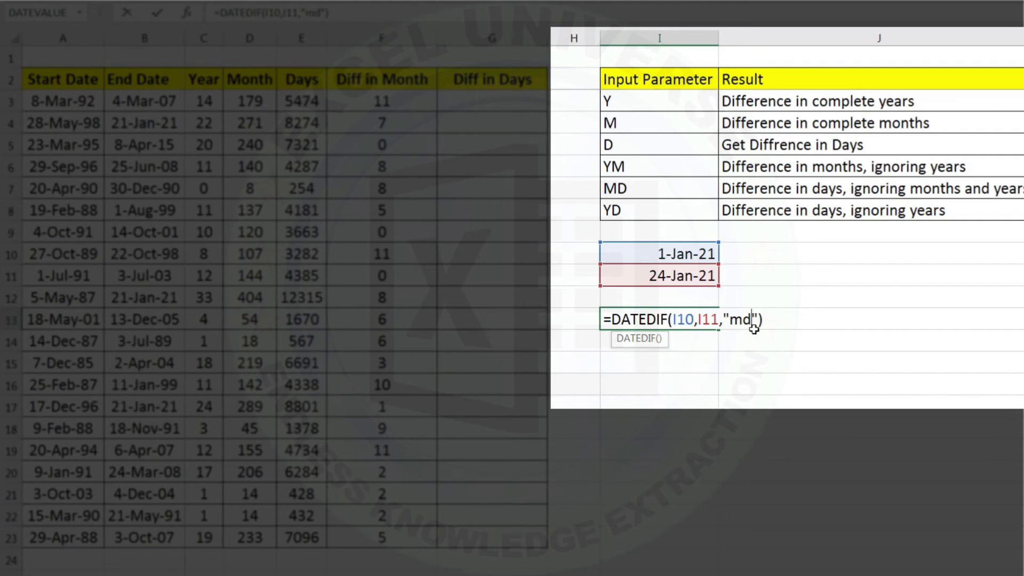
pyautogui.press('Return')
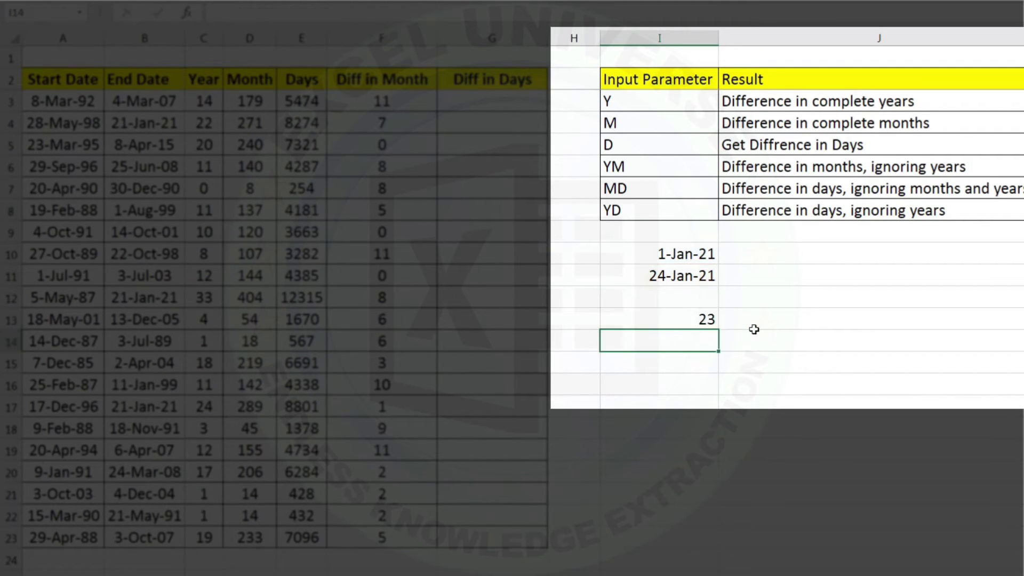
pyautogui.click(697, 319)
# Set the sample end date in I11 to 2/24/2021.
pyautogui.doubleClick(688, 276)
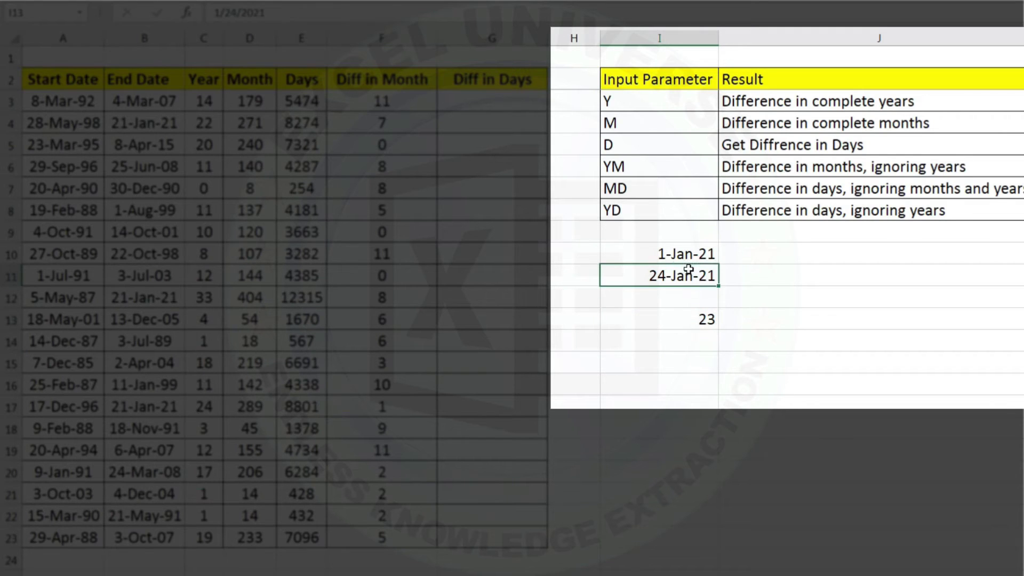
pyautogui.click(653, 276)
pyautogui.press('BackSpace')
pyautogui.write('2/24/2021')
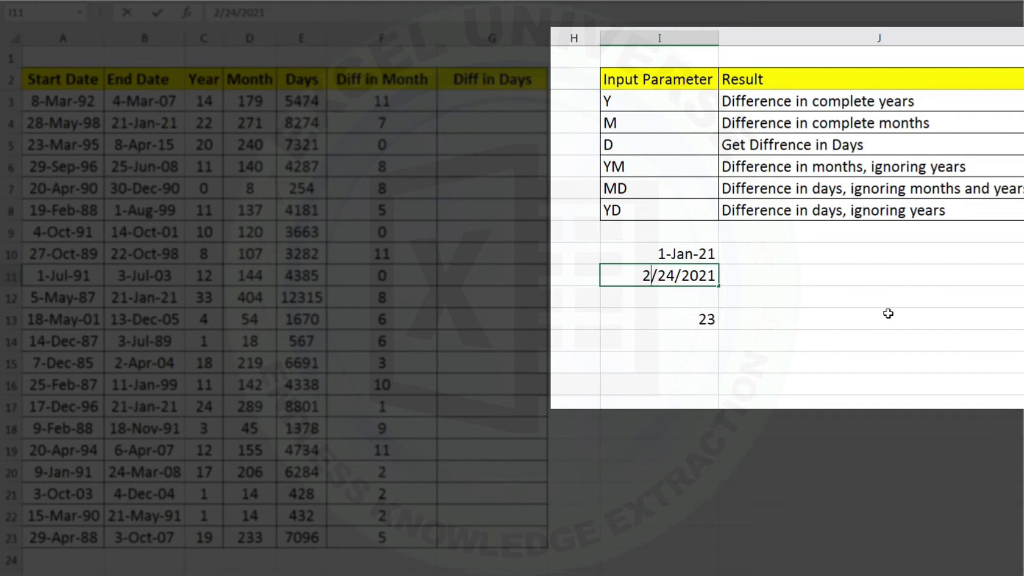
pyautogui.press('Return')
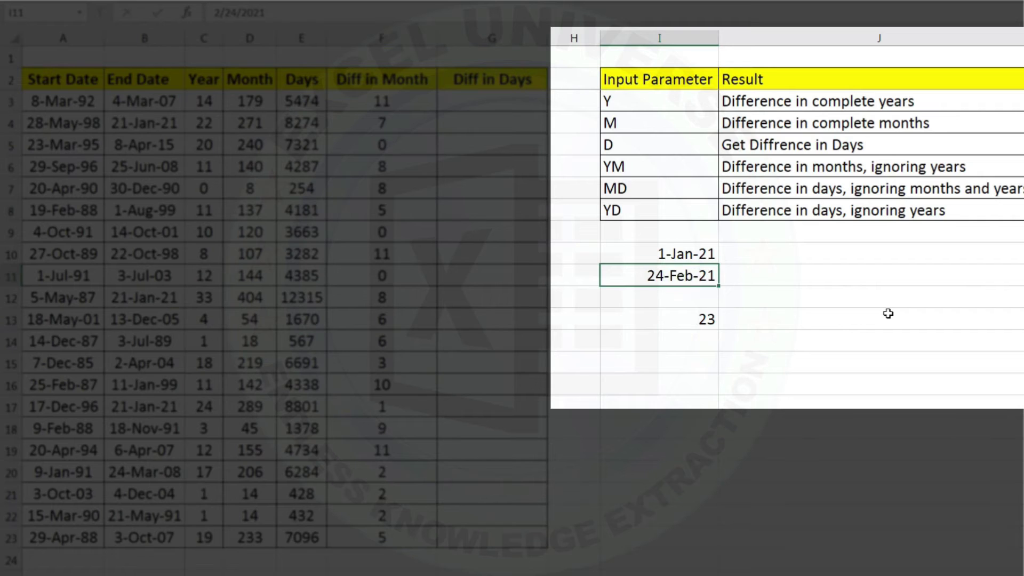
# Compare the "md" result in I13 with the sample start and end dates in I10 and I11.
pyautogui.click(694, 311)
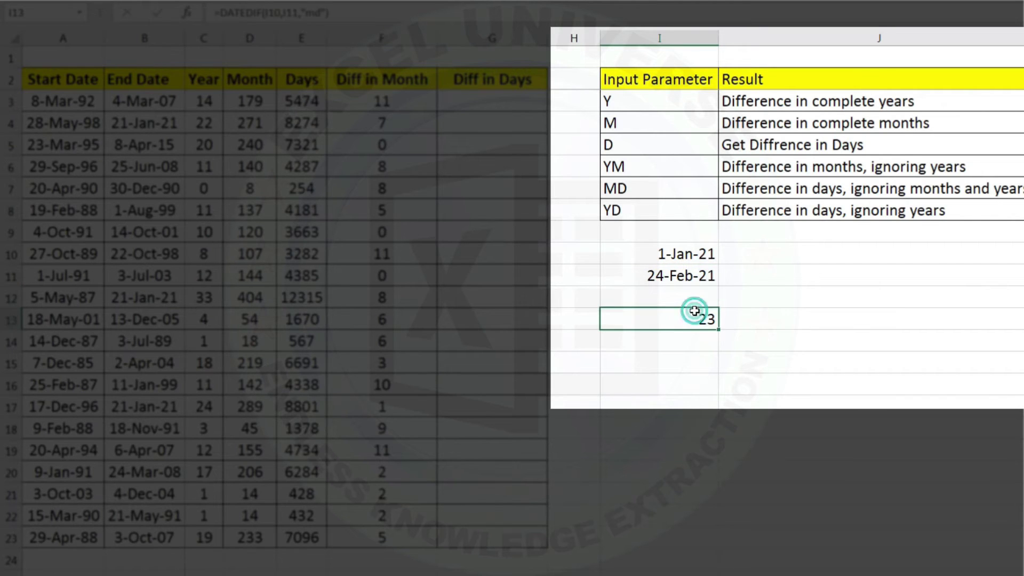
pyautogui.click(680, 255)
pyautogui.click(681, 276)
pyautogui.click(679, 255)
pyautogui.click(682, 273)
pyautogui.click(685, 252)
pyautogui.click(688, 280)
pyautogui.click(688, 251)
pyautogui.click(692, 278)
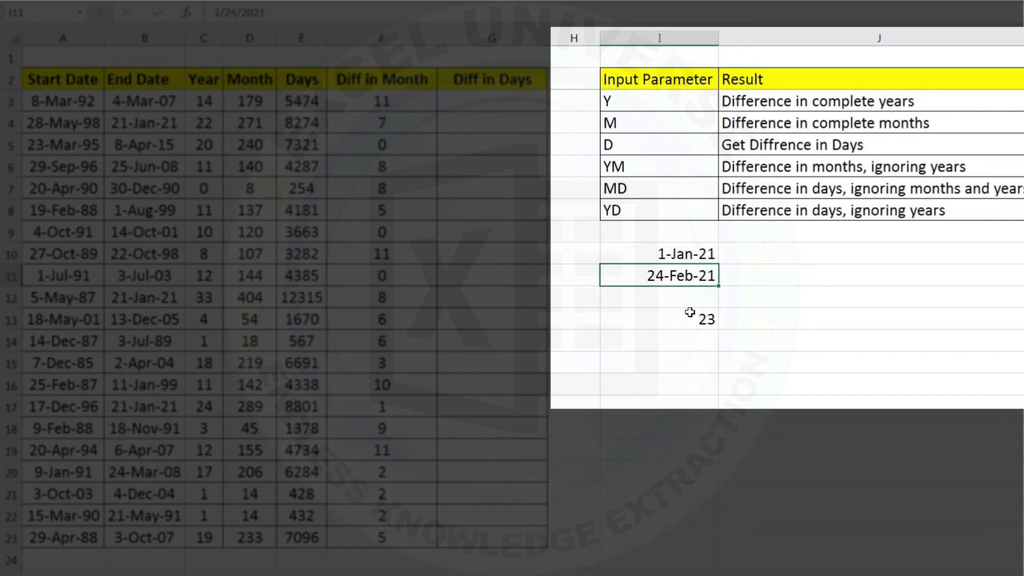
# Change the month of the sample end date in I11 to 3 and check the day difference in I13.
pyautogui.doubleClick(686, 275)
pyautogui.click(610, 275)
pyautogui.press('BackSpace')
pyautogui.write('3')
pyautogui.press('Return')
pyautogui.click(688, 324)
# Clear the sample dates and test formula from I9:I14.
pyautogui.moveTo(690, 233); pyautogui.dragTo(696, 350)
pyautogui.press('Delete')
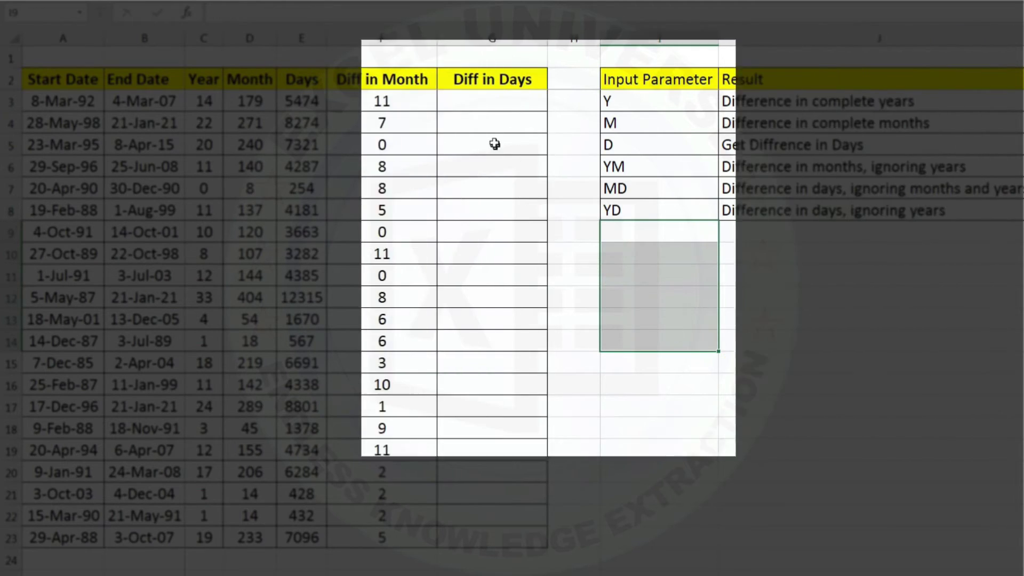
# Enter =DATEDIF(A3,B3,"md") in G3 under Diff in Days.
pyautogui.click(502, 98)
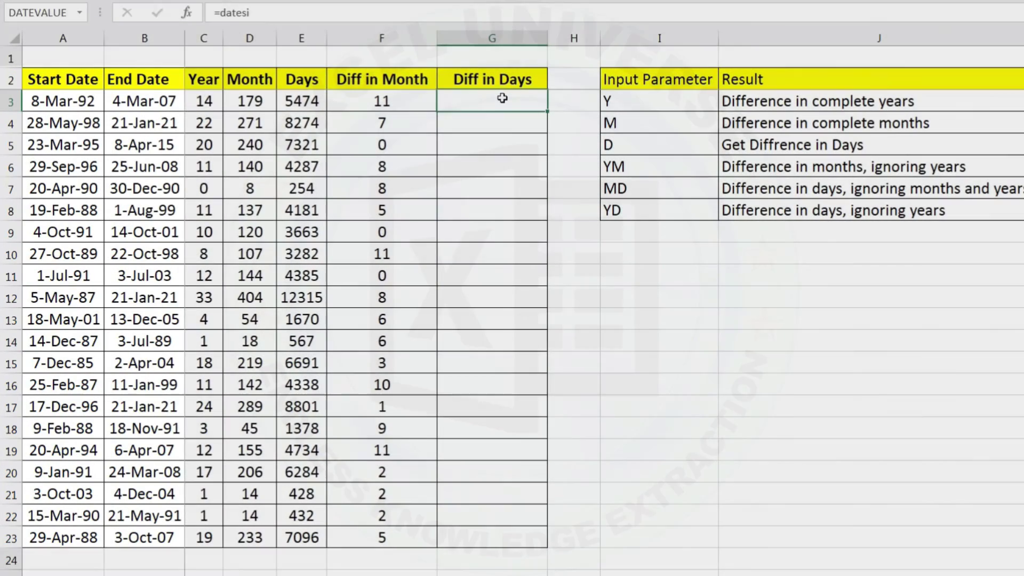
pyautogui.write('=datedif(')
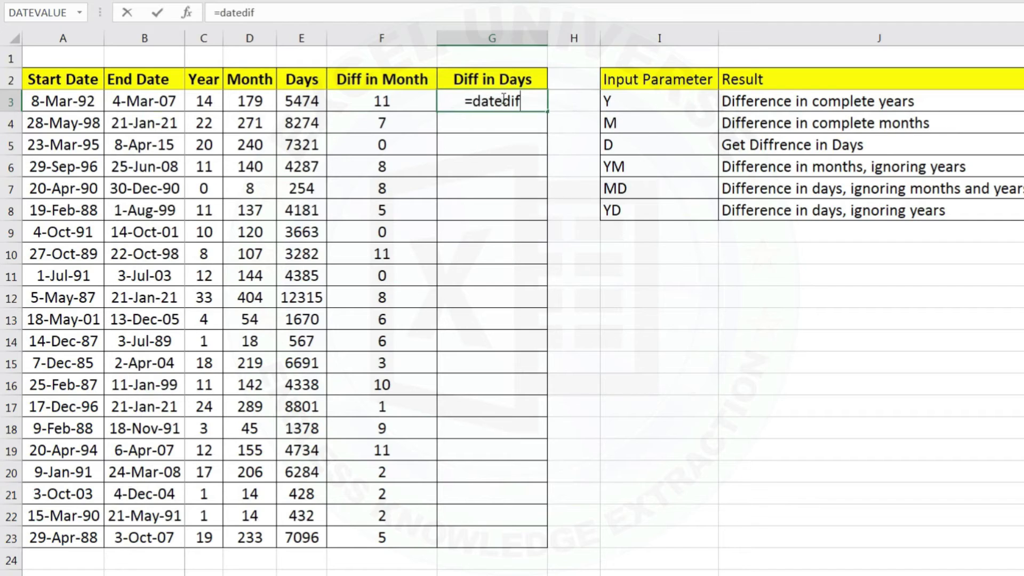
pyautogui.click(62, 105)
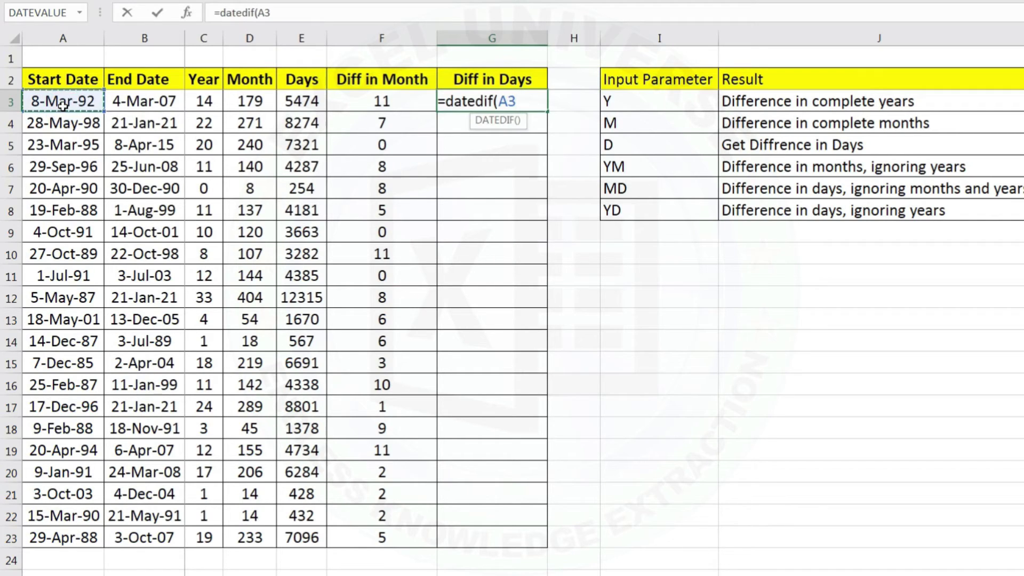
pyautogui.write(',')
pyautogui.click(129, 102)
pyautogui.write(',')
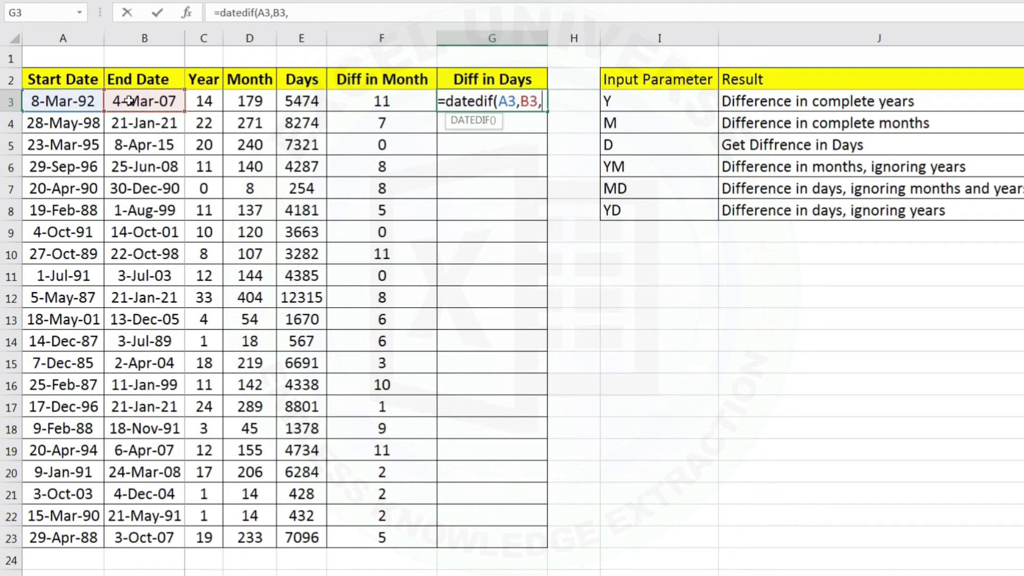
pyautogui.write('"')
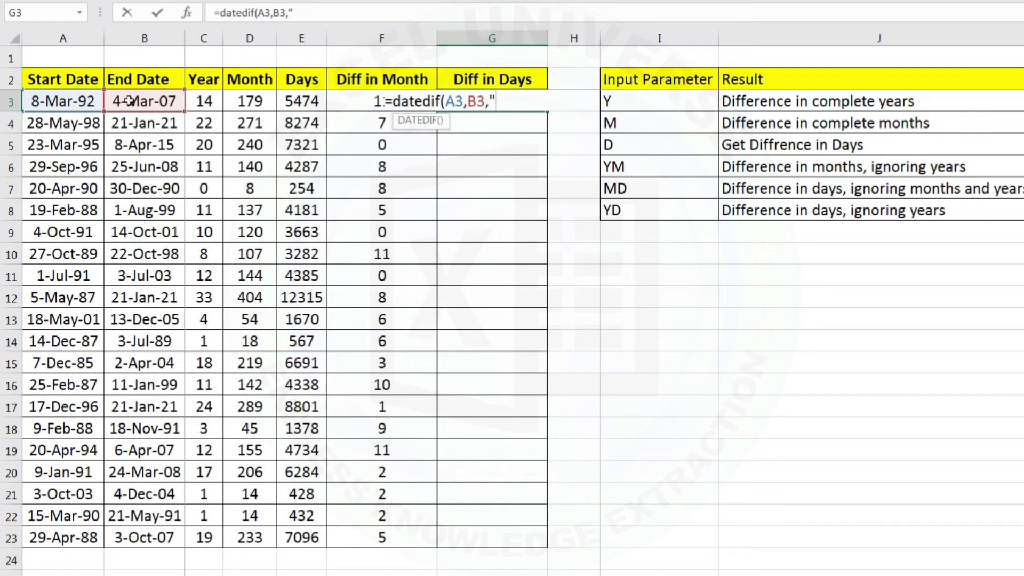
pyautogui.write('md")')
pyautogui.press('Return')
# Fill the G3 formula down to row 23 and autofit the widths of columns F and G.
pyautogui.click(463, 103)
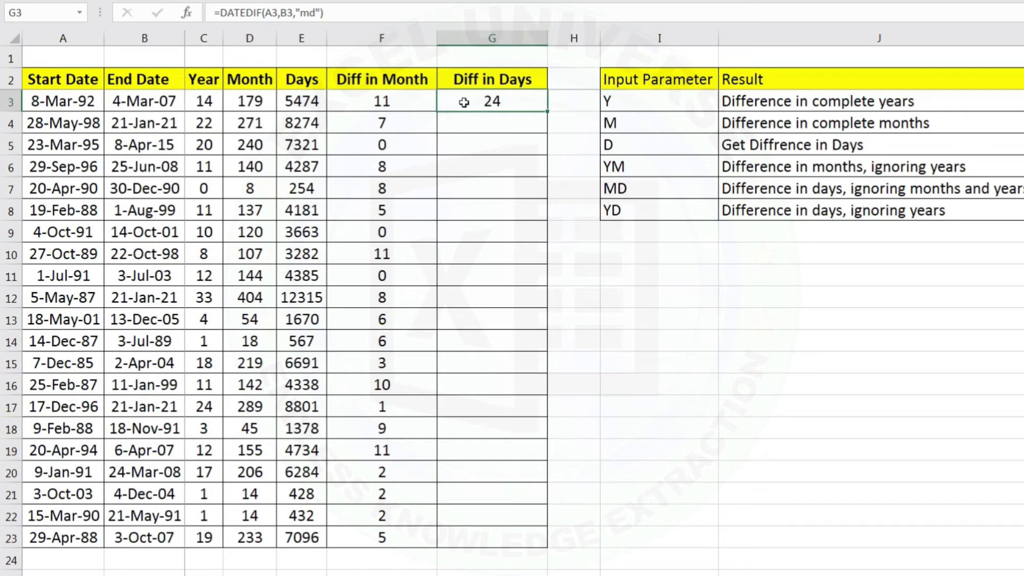
pyautogui.doubleClick(549, 110)
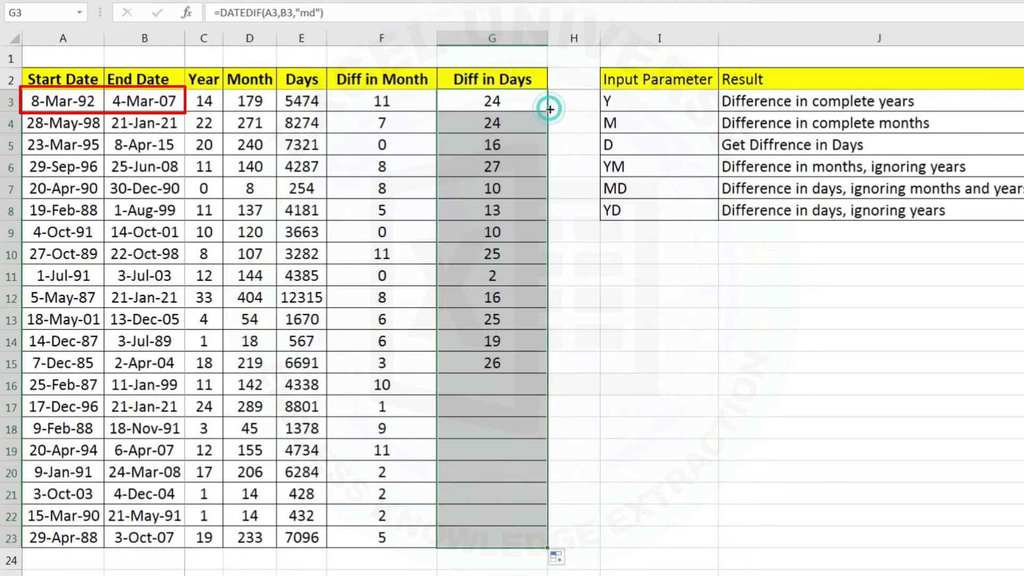
pyautogui.doubleClick(548, 38)
pyautogui.doubleClick(442, 40)
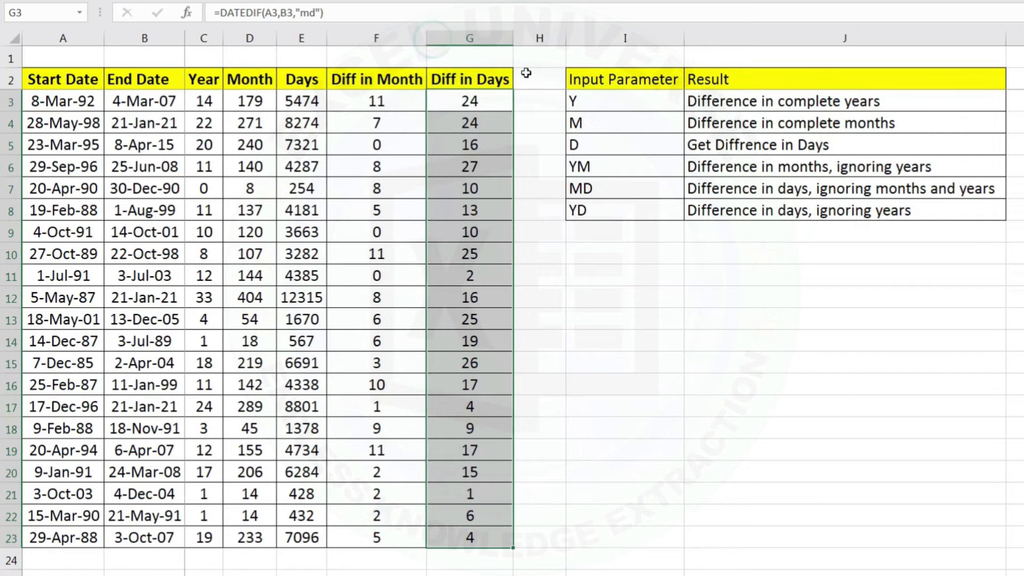
# Insert a new column H, reuse the G2 header as "Diff in Year Days" in H2, and autofit the column.
pyautogui.click(539, 36)
pyautogui.hotkey('ctrl', 'shift', '+')
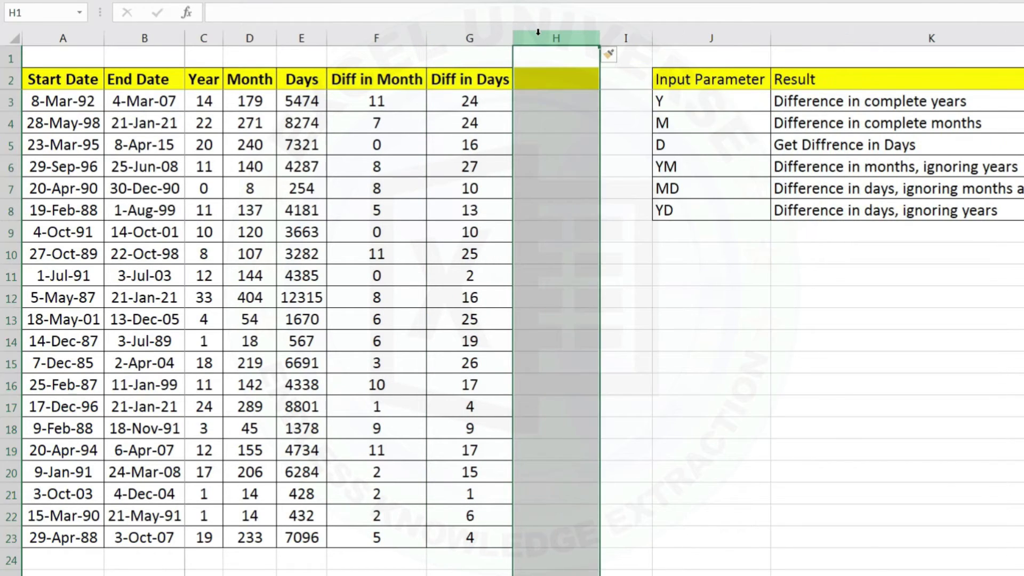
pyautogui.press('Down')
pyautogui.press('Left')
pyautogui.hotkey('ctrl', 'c')
pyautogui.press('Right')
pyautogui.hotkey('ctrl', 'v')
pyautogui.press('F2')
pyautogui.hotkey('ctrl', 'Left')
pyautogui.write('Year')
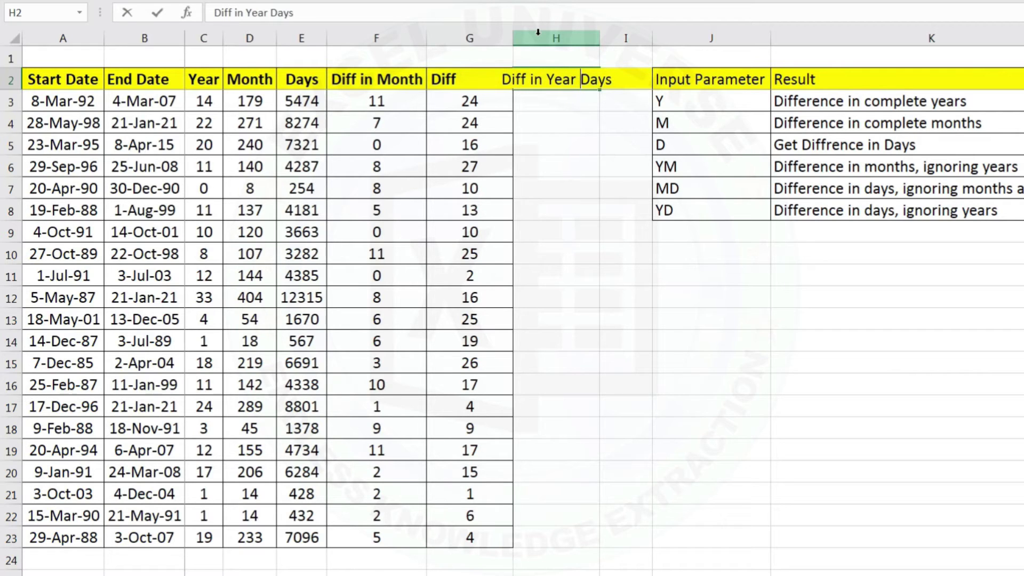
pyautogui.press('Return')
pyautogui.doubleClick(600, 37)
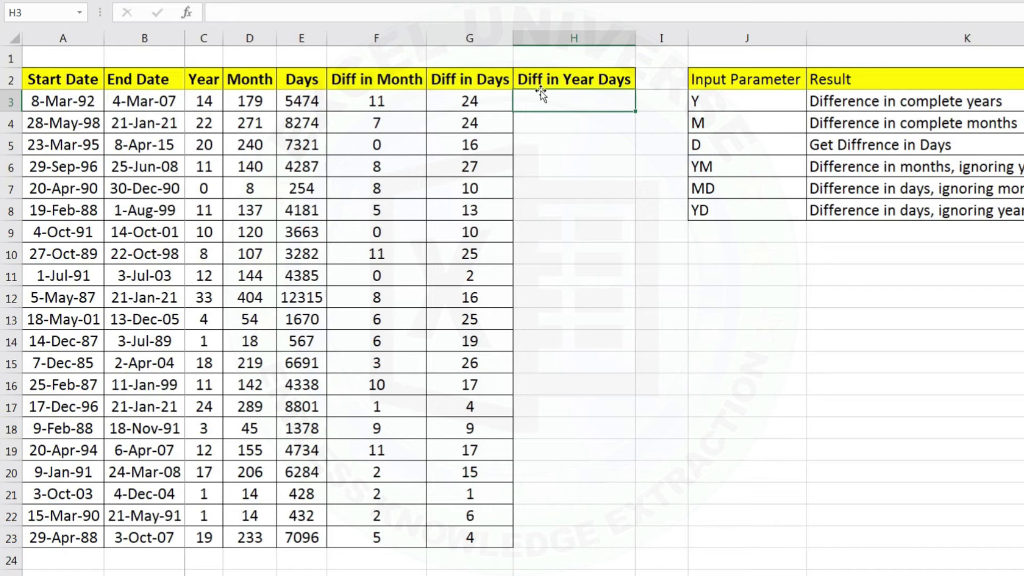
# Copy only the formatting of G2:G23 onto the Diff in Year Days column.
pyautogui.press('Left')
pyautogui.press('Up')
pyautogui.hotkey('ctrl', 'shift', 'Down')
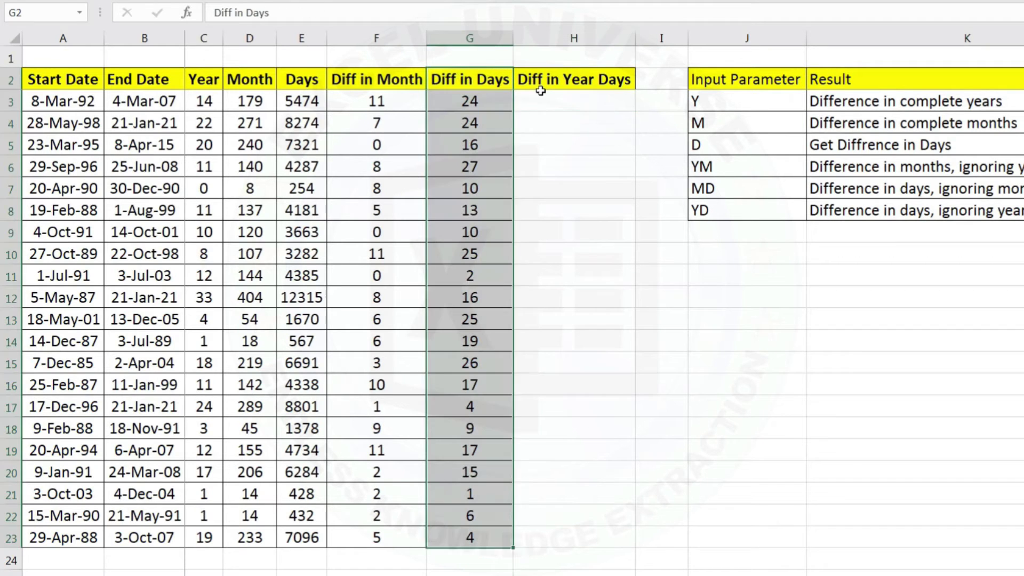
pyautogui.hotkey('ctrl', 'c')
pyautogui.hotkey('shift', 'Right')
pyautogui.hotkey('ctrl', 'alt', 'v')
pyautogui.press('t')
pyautogui.press('Return')
pyautogui.press('Escape')
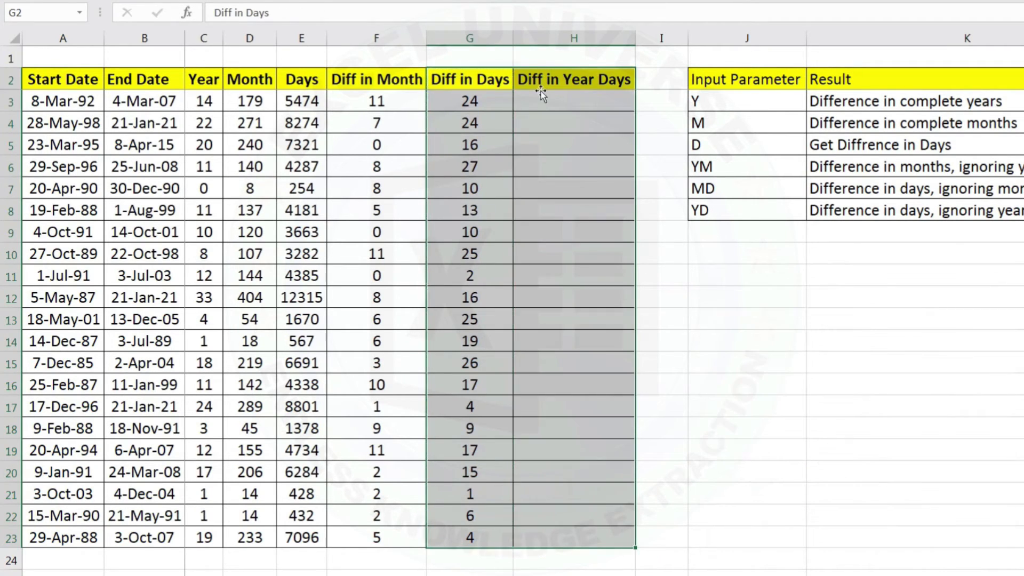
# Enter =DATEDIF(A3,B3,"yd") in H3 under Diff in Year Days.
pyautogui.press('Right')
pyautogui.press('Down')
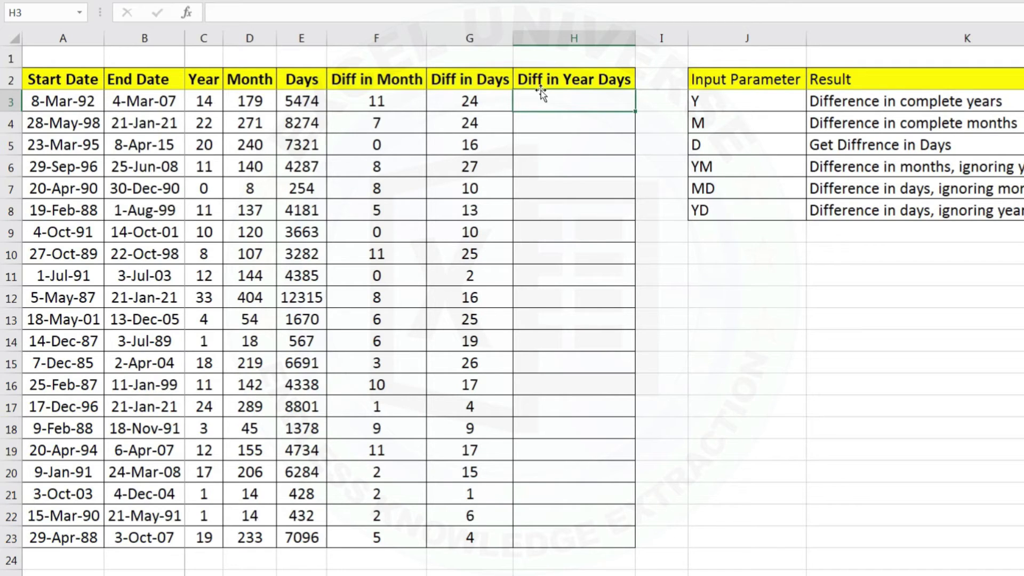
pyautogui.write('=datedif(')
pyautogui.click(54, 97)
pyautogui.write(',')
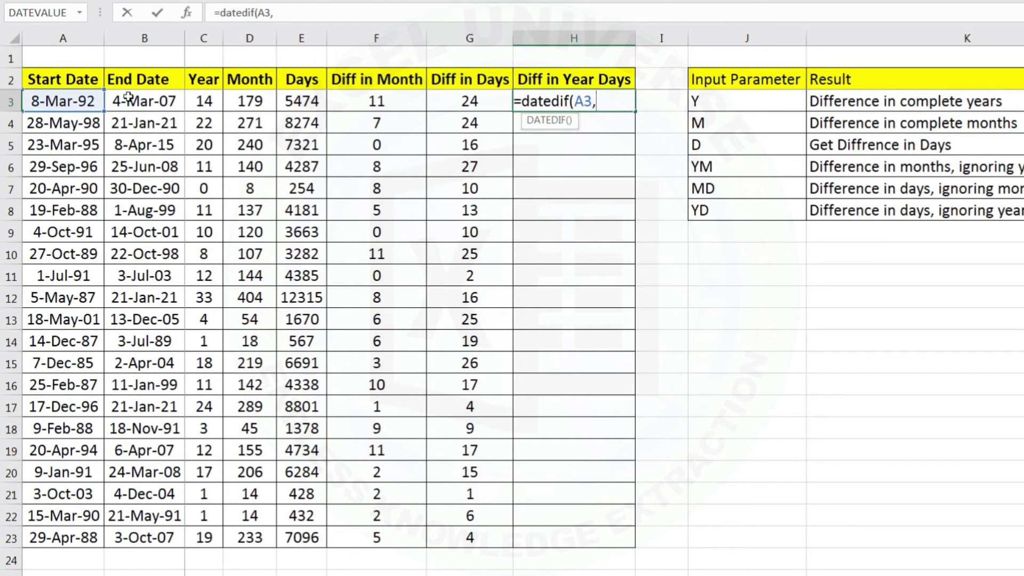
pyautogui.click(128, 96)
pyautogui.write(',"yd')
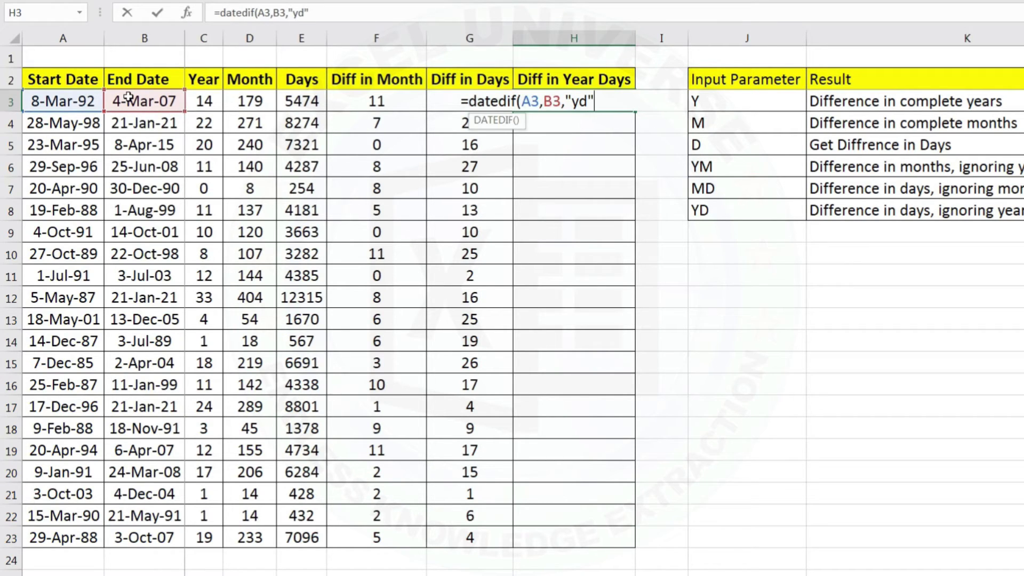
pyautogui.press('Return')
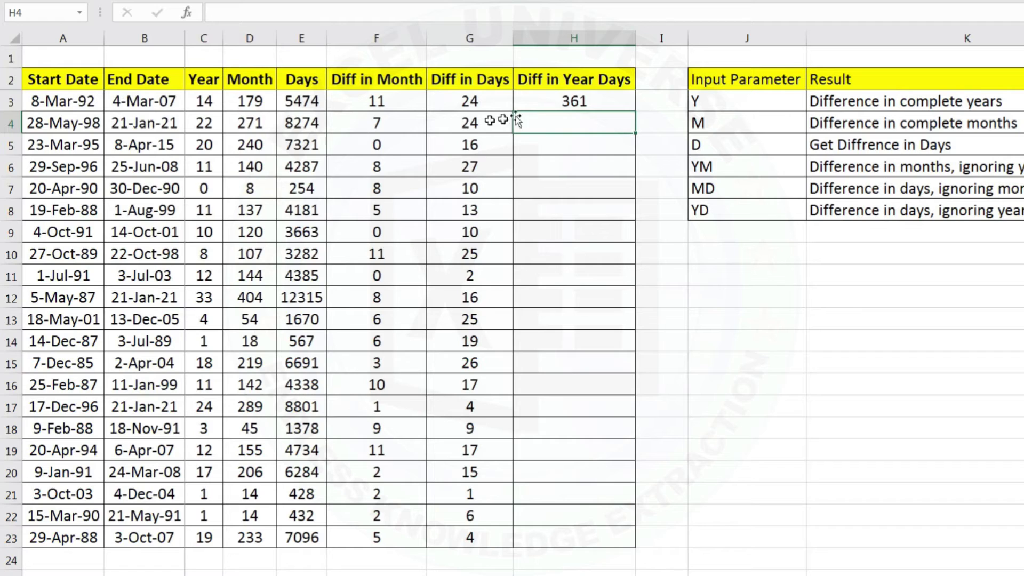
# Fill the H3 formula down to row 23 and check the results in H5 and H11.
pyautogui.click(549, 91)
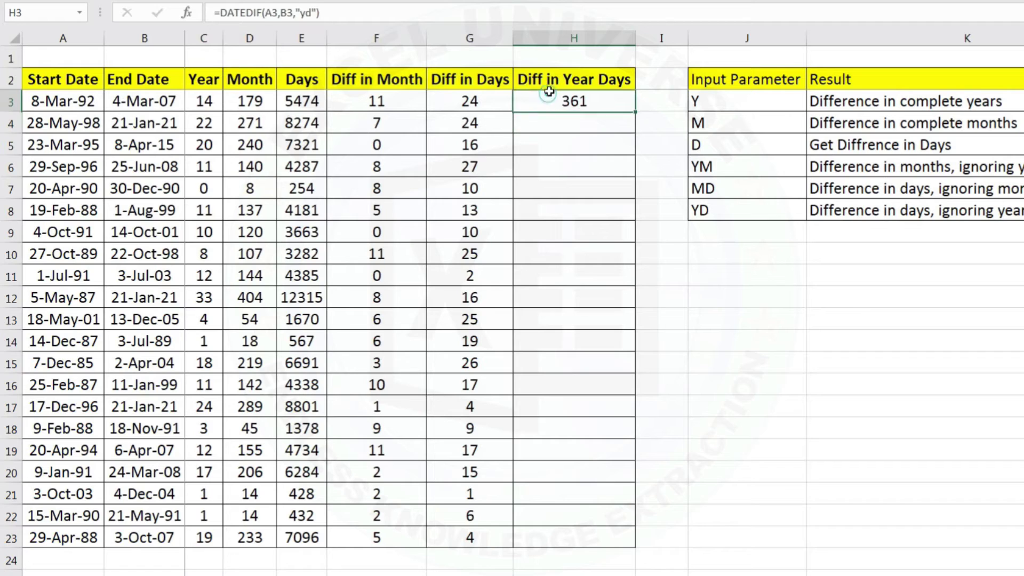
pyautogui.doubleClick(635, 112)
pyautogui.click(602, 144)
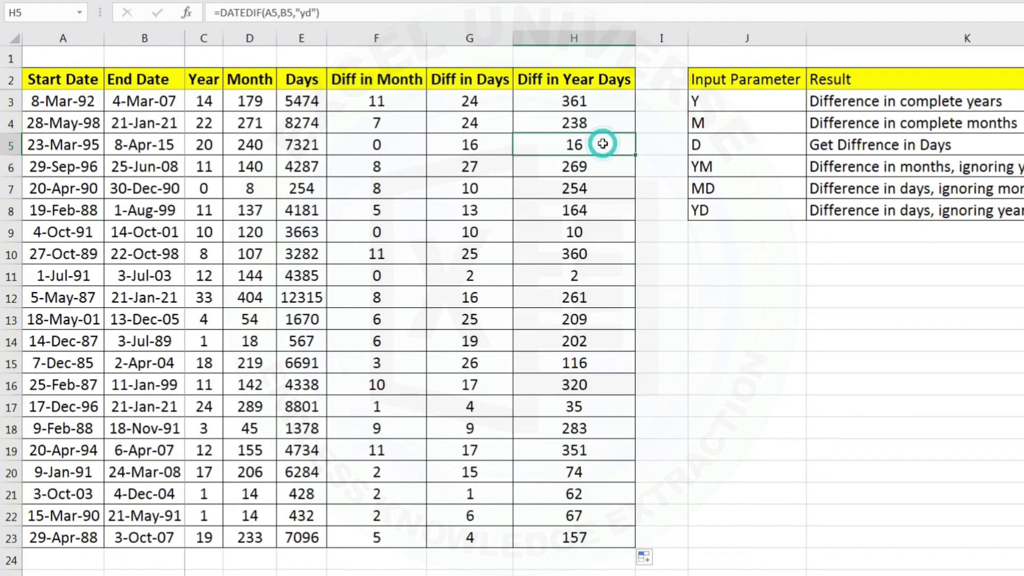
pyautogui.click(577, 275)
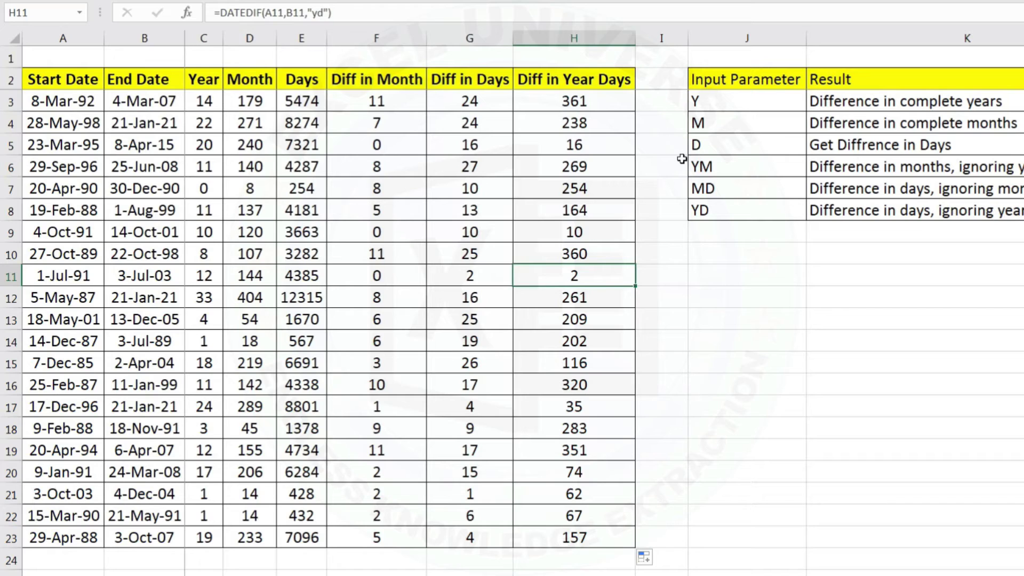
# Insert two new columns at column I, before the empty column beside the parameter table.
pyautogui.click(676, 37)
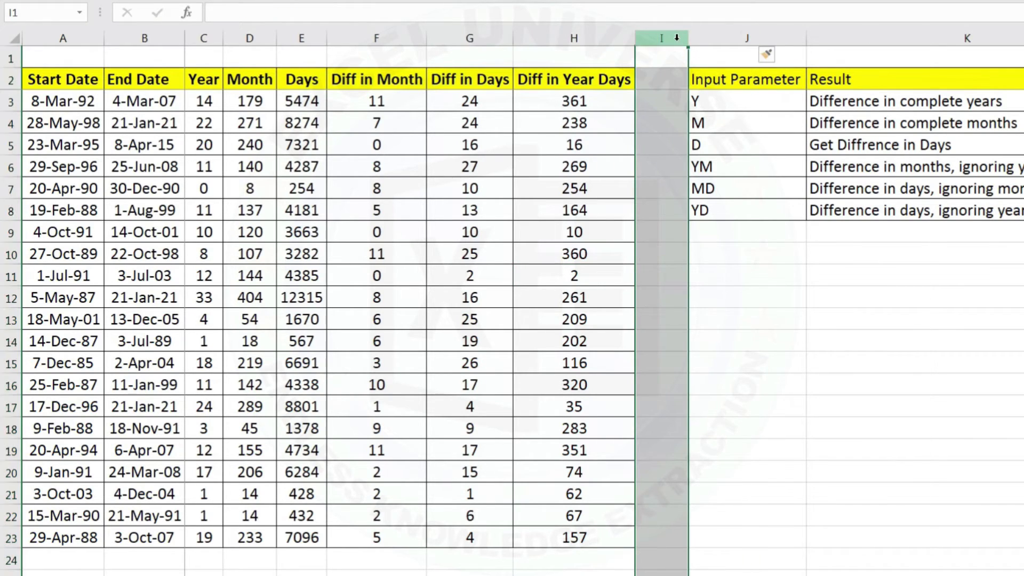
pyautogui.hotkey('ctrl', 'shift', '=')
pyautogui.hotkey('ctrl', 'shift', '=')
pyautogui.press('Down')
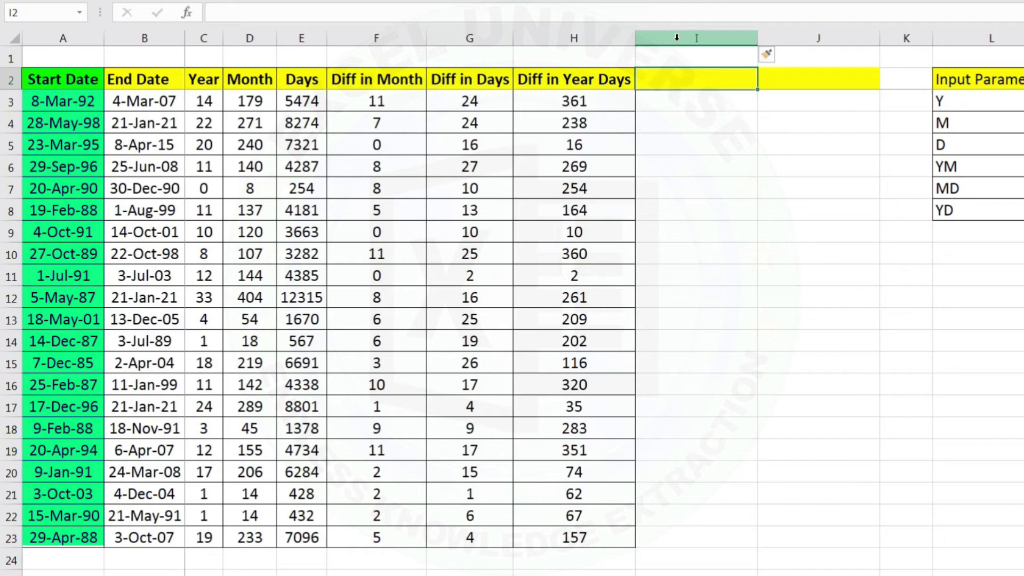
# Hide columns C through H, from Year to Diff in Year Days.
pyautogui.click(302, 145)
pyautogui.moveTo(204, 37); pyautogui.dragTo(574, 37)
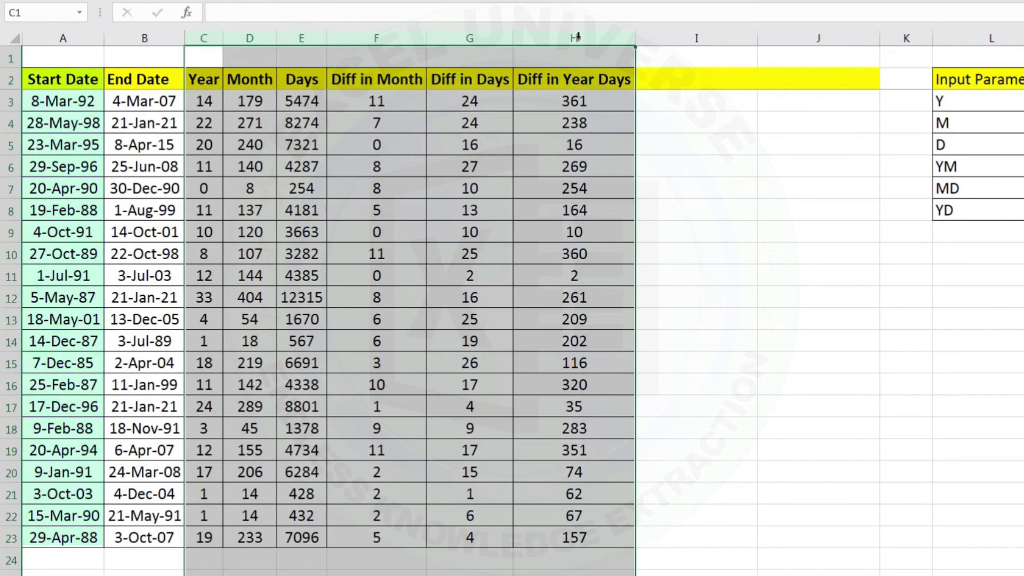
pyautogui.rightClick(579, 37)
pyautogui.click(635, 297)
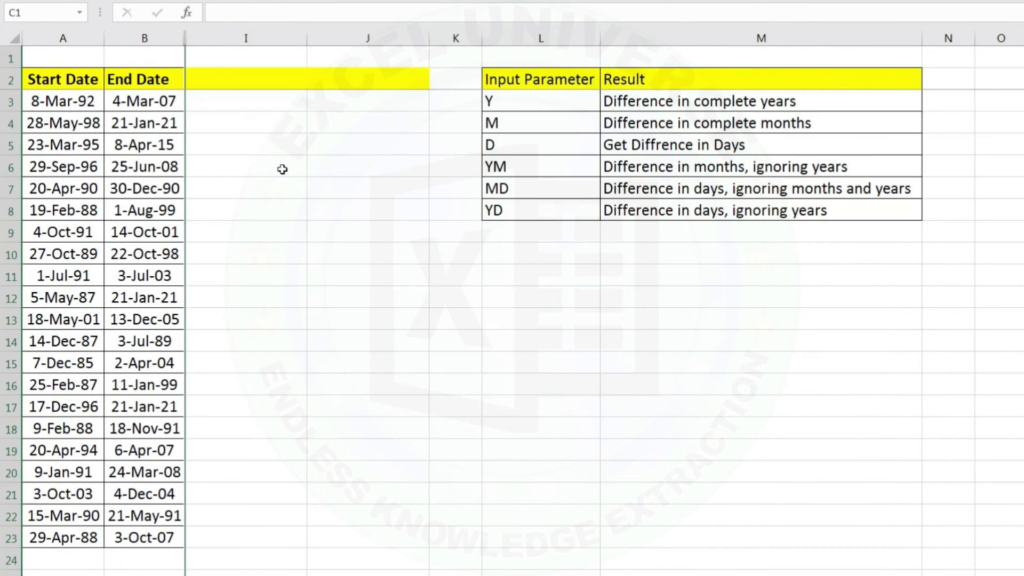
# Enter the header "Current Day" in I2.
pyautogui.click(279, 169)
pyautogui.click(254, 85)
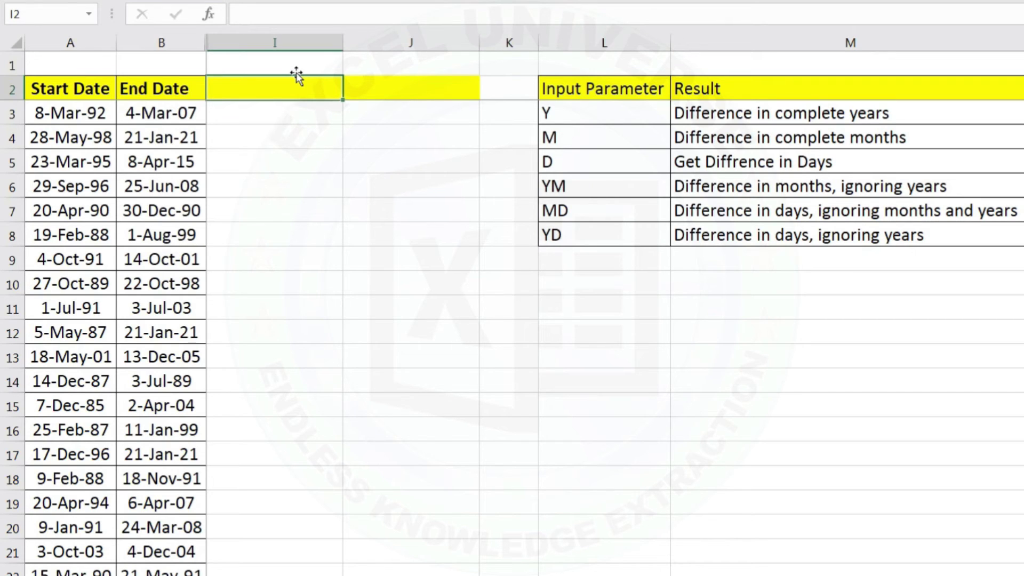
pyautogui.write('Current Day')
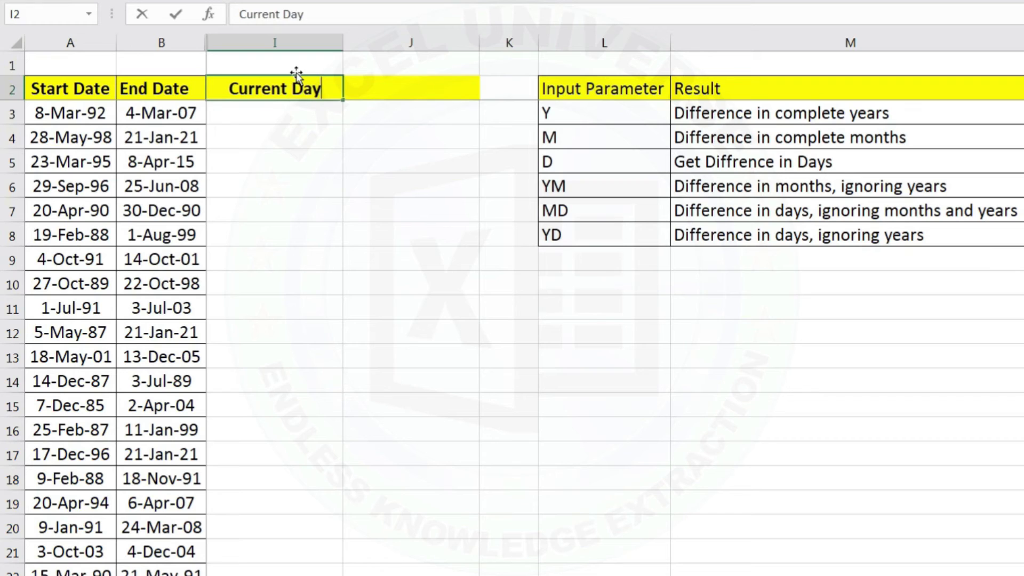
pyautogui.press('Return')
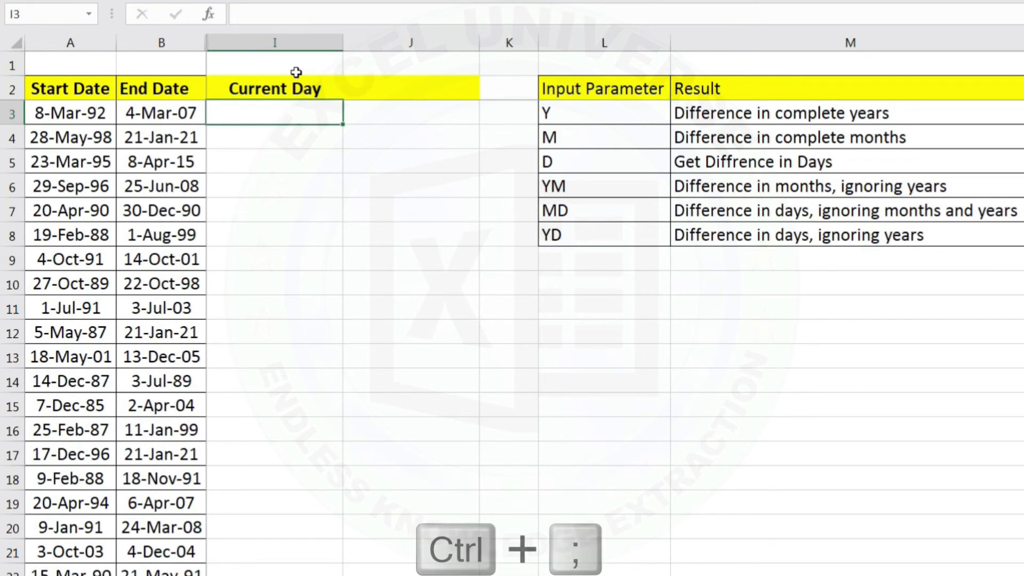
# Insert the current date as a fixed value in I3.
pyautogui.hotkey('ctrl', ';')
pyautogui.press('Return')
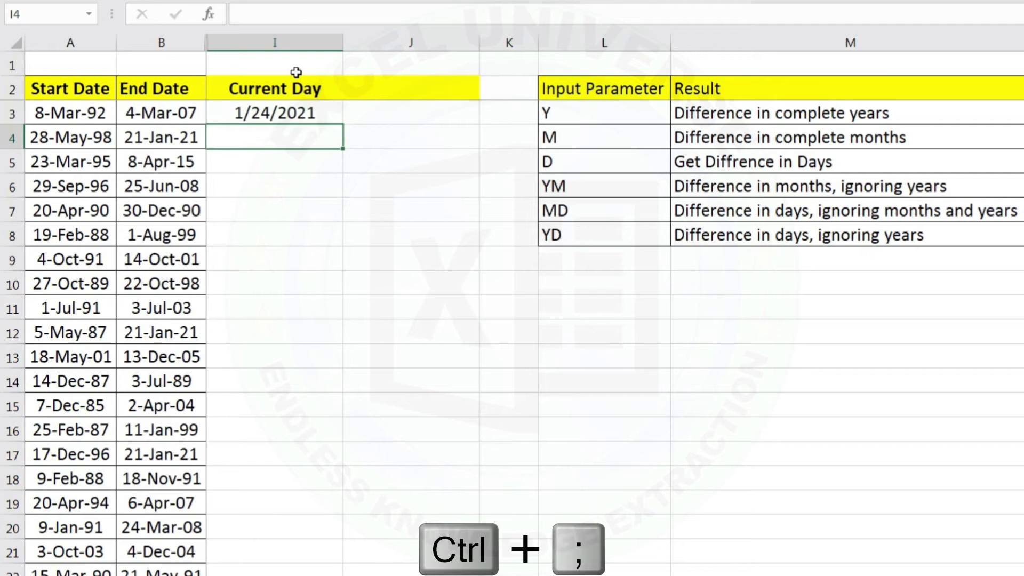
pyautogui.press('Up')
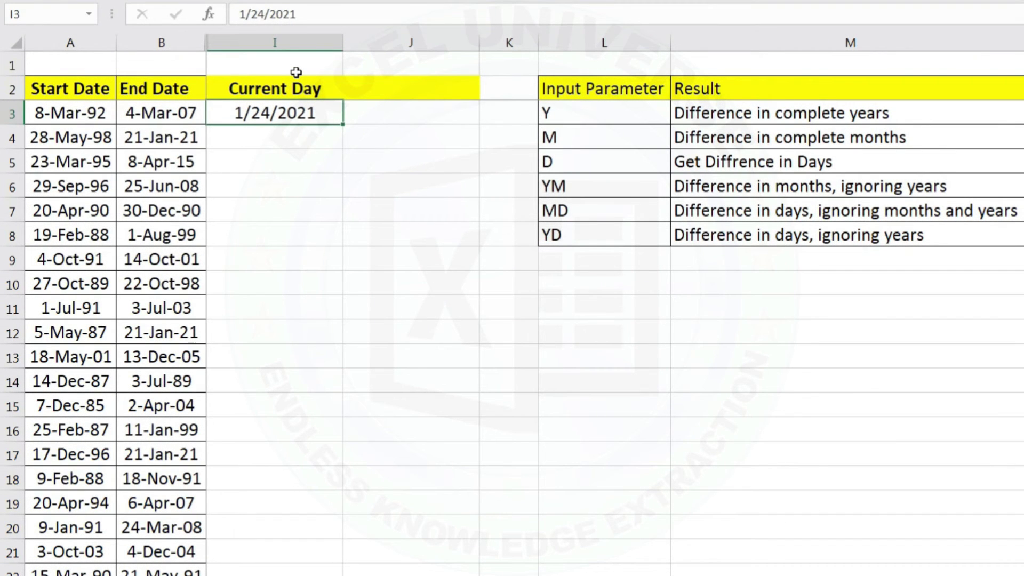
# Enter =TODAY() in I3 and fill it down the Current Day column.
pyautogui.write('=tod')
pyautogui.press('Tab')
pyautogui.write(')')
pyautogui.hotkey('ctrl', 'Return')
pyautogui.doubleClick(343, 125)
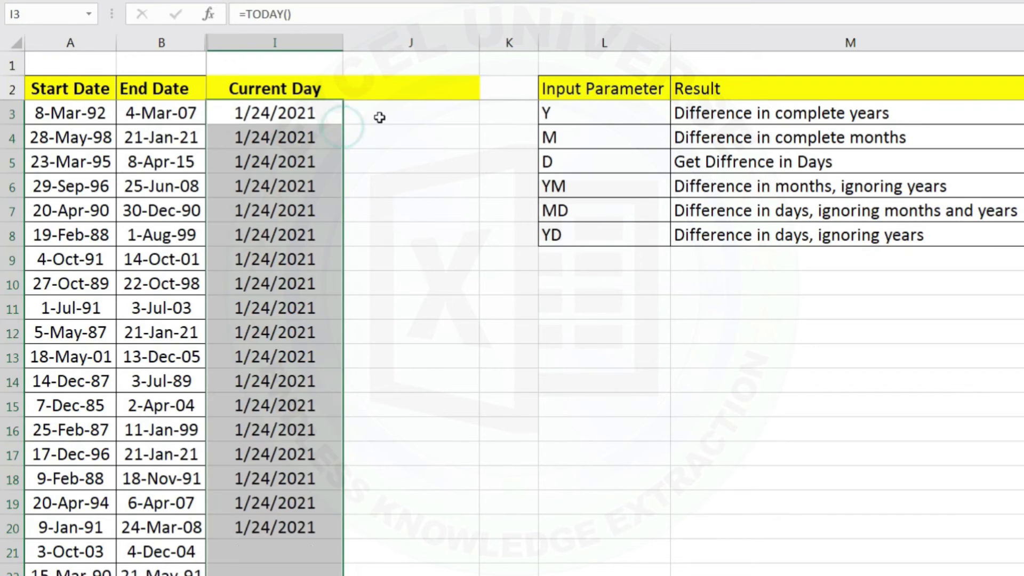
# Enter =DATEDIF(A3,I3,"Y") in J3 to count complete years from the start date to the current day.
pyautogui.click(381, 115)
pyautogui.write('=date')
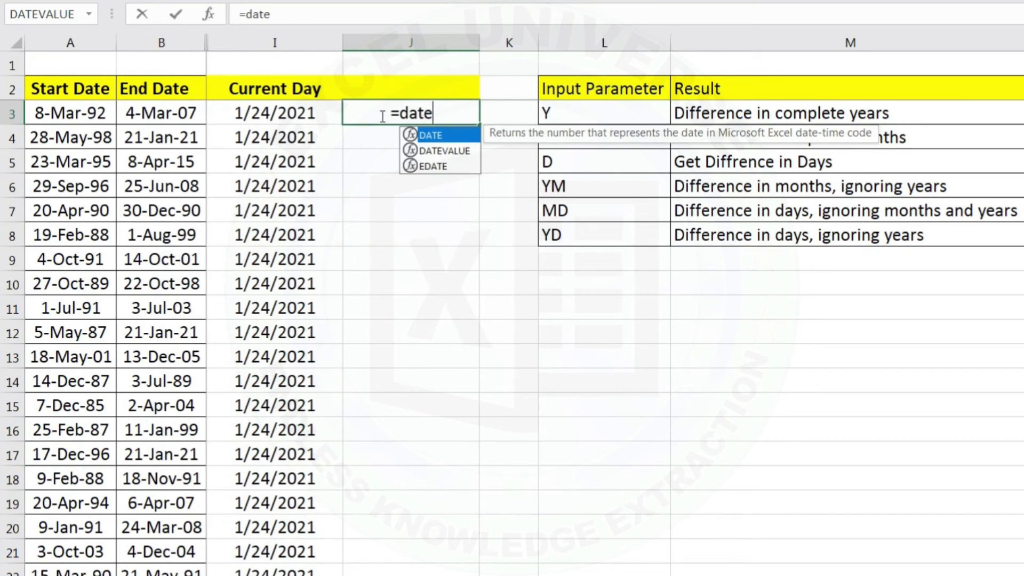
pyautogui.write('dif(')
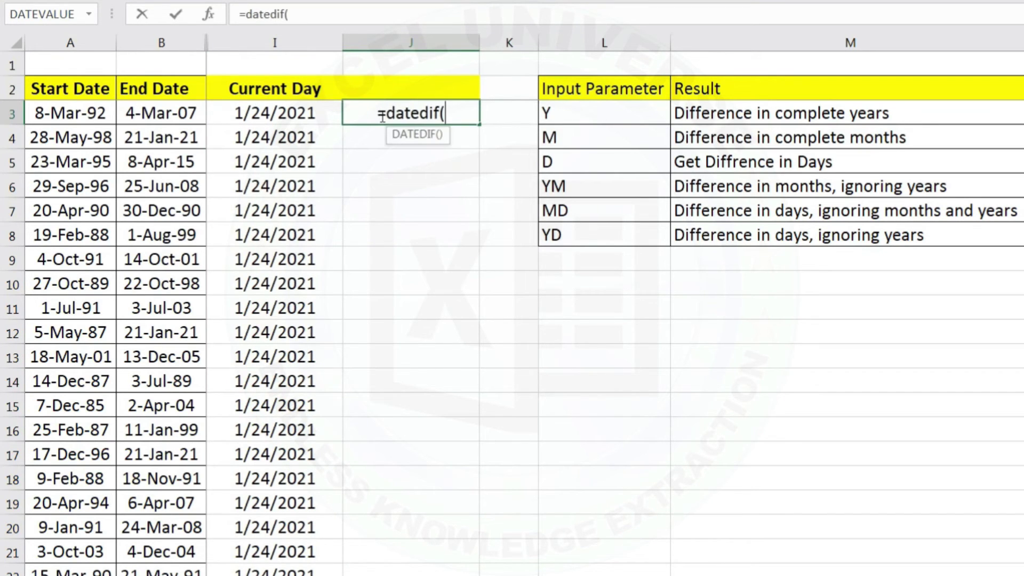
pyautogui.click(83, 108)
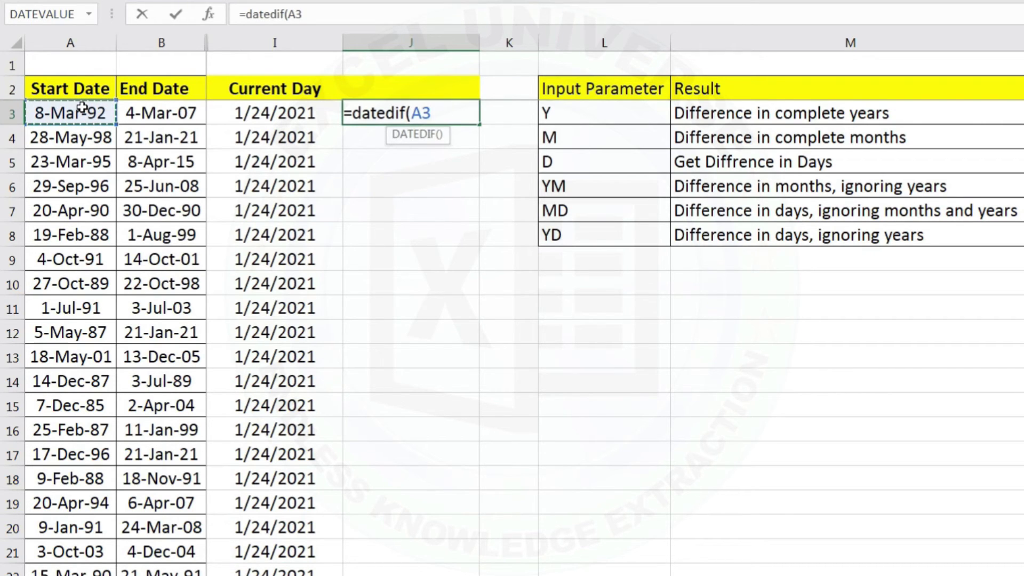
pyautogui.write(',')
pyautogui.click(268, 113)
pyautogui.write(',')
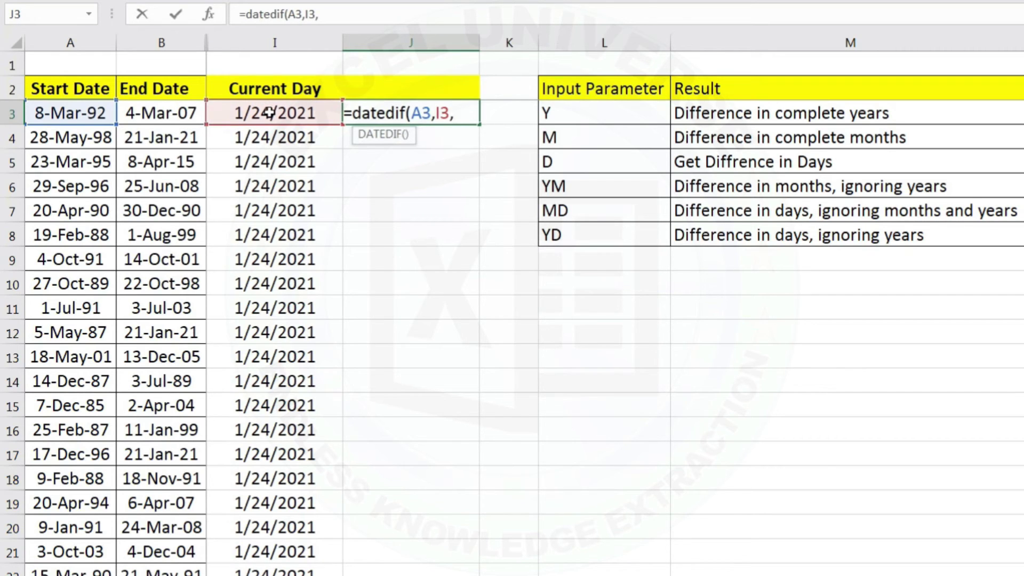
pyautogui.write('"Y"')
pyautogui.press('Return')
# Enter the header "Year" in J2.
pyautogui.press('Up')
pyautogui.click(389, 94)
pyautogui.write('Year')
pyautogui.press('Return')
# Copy the DATEDIF formula text from J3 and leave the cell unchanged.
pyautogui.press('F2')
pyautogui.moveTo(433, 114); pyautogui.dragTo(285, 113)
pyautogui.rightClick(340, 114)
pyautogui.click(398, 156)
pyautogui.press('Escape')
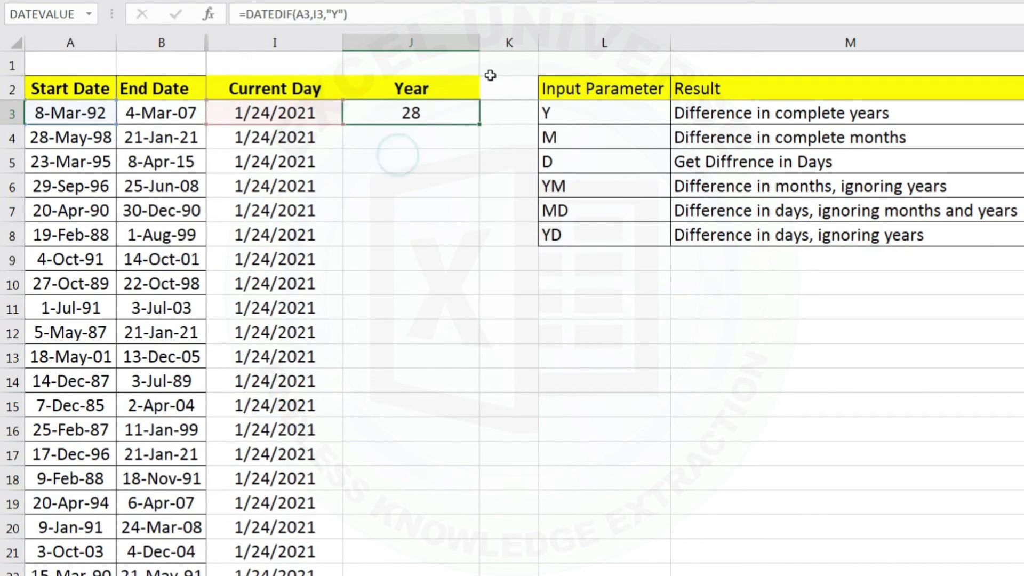
# Insert a new column K and enter =DATEDIF(A3,I3,"YM") in K3 to count the remaining months.
pyautogui.click(503, 43)
pyautogui.hotkey('ctrl', 'shift', '=')
pyautogui.press('Down')
pyautogui.press('Down')
pyautogui.press('F2')
pyautogui.hotkey('ctrl', 'v')
pyautogui.press('Left')
pyautogui.press('Left')
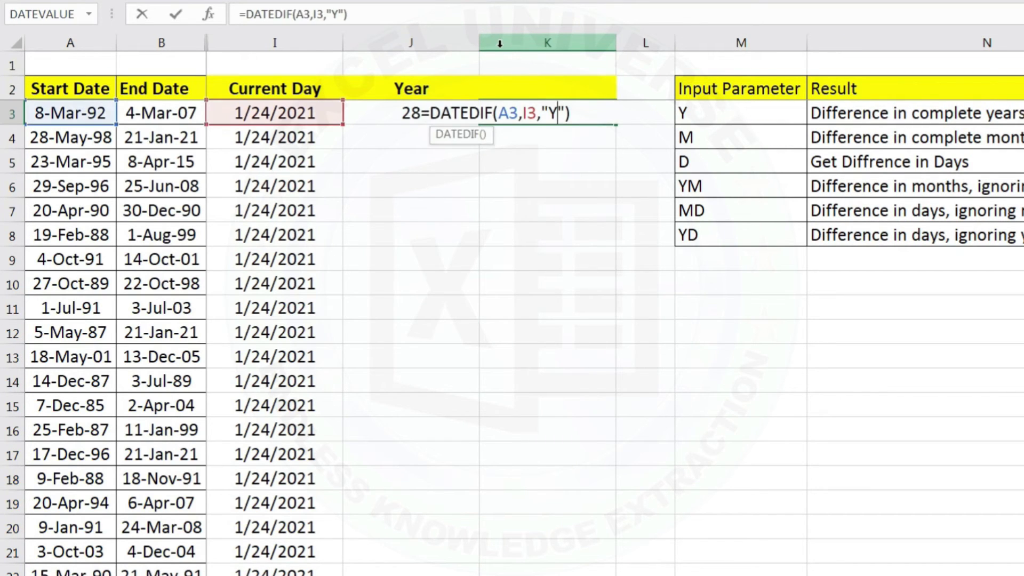
pyautogui.hotkey('shift', 'Right')
pyautogui.write('YM')
# Enter the header "Month" in K2.
pyautogui.click(512, 88)
pyautogui.write('Month')
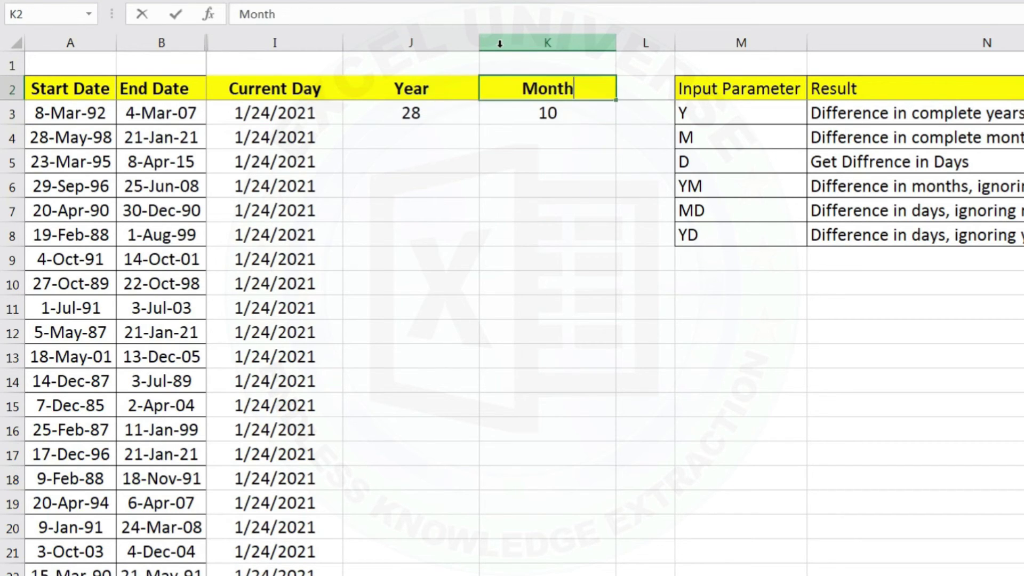
pyautogui.press('Return')
# Insert a new column L after the Month column and enter the header "Days" in L2.
pyautogui.click(641, 41)
pyautogui.hotkey('ctrl', 'shift', '+')
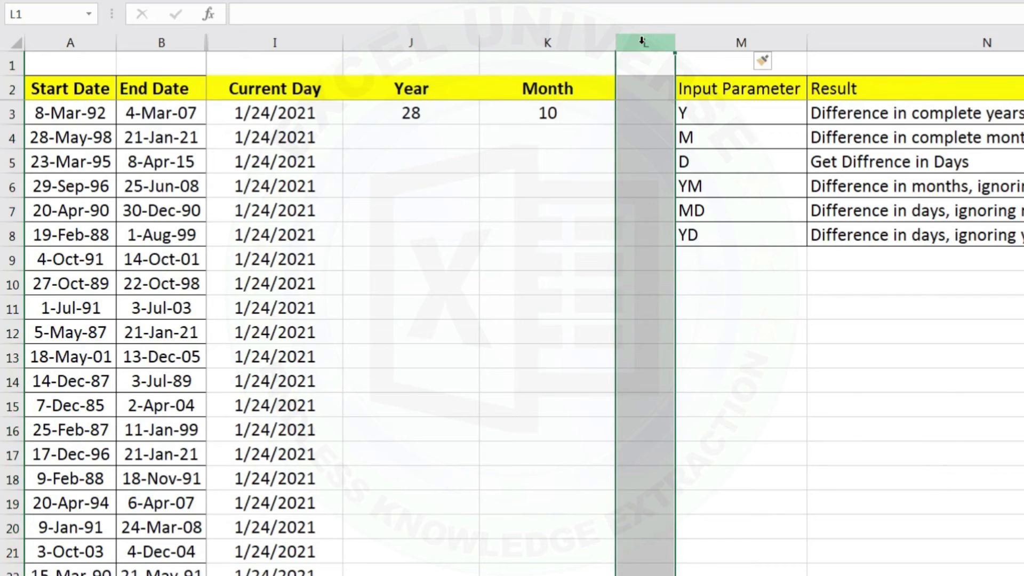
pyautogui.press('Down')
pyautogui.write('Days')
pyautogui.press('Return')
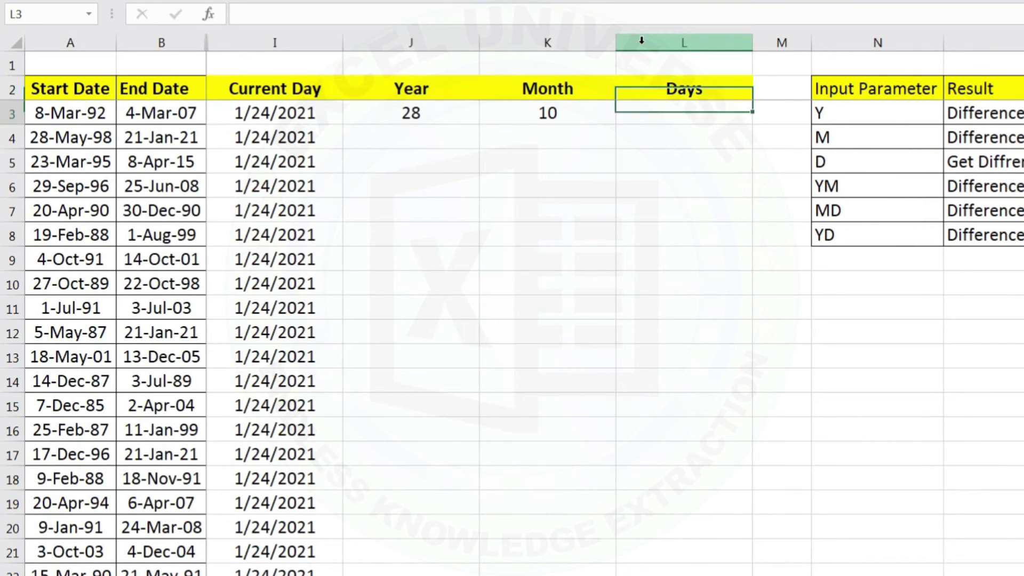
# Enter =DATEDIF(A3,I3,"MD") in L3 to count days while ignoring months and years.
pyautogui.press('F2')
pyautogui.hotkey('ctrl', 'v')
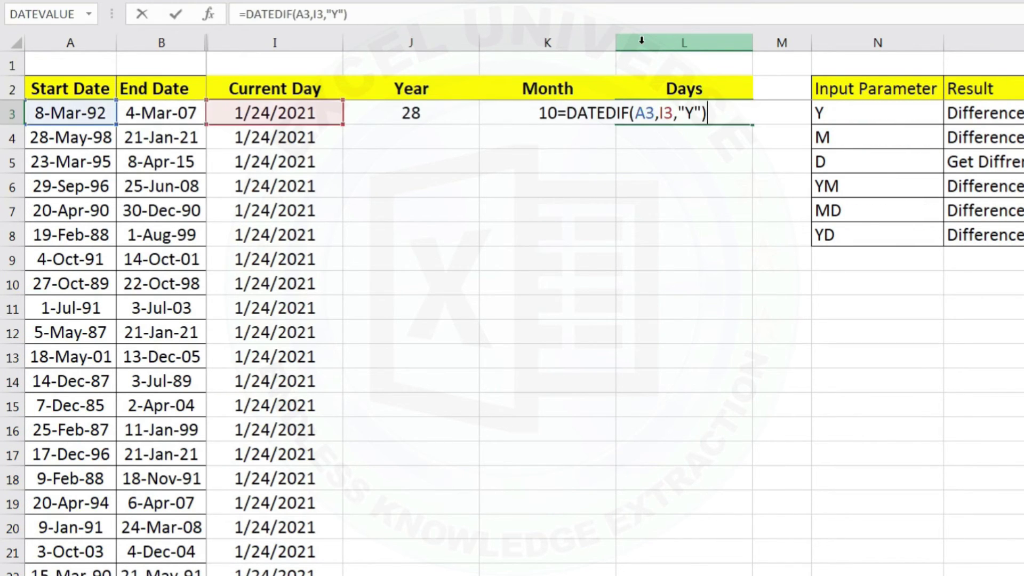
pyautogui.click(686, 111)
pyautogui.hotkey('shift', 'Right')
pyautogui.write('MD')
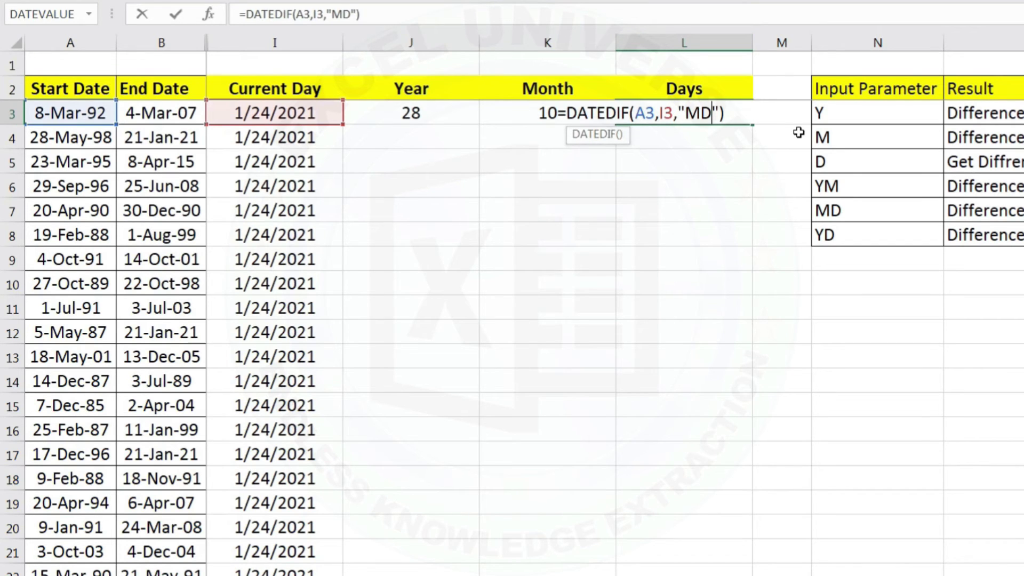
pyautogui.press('Return')
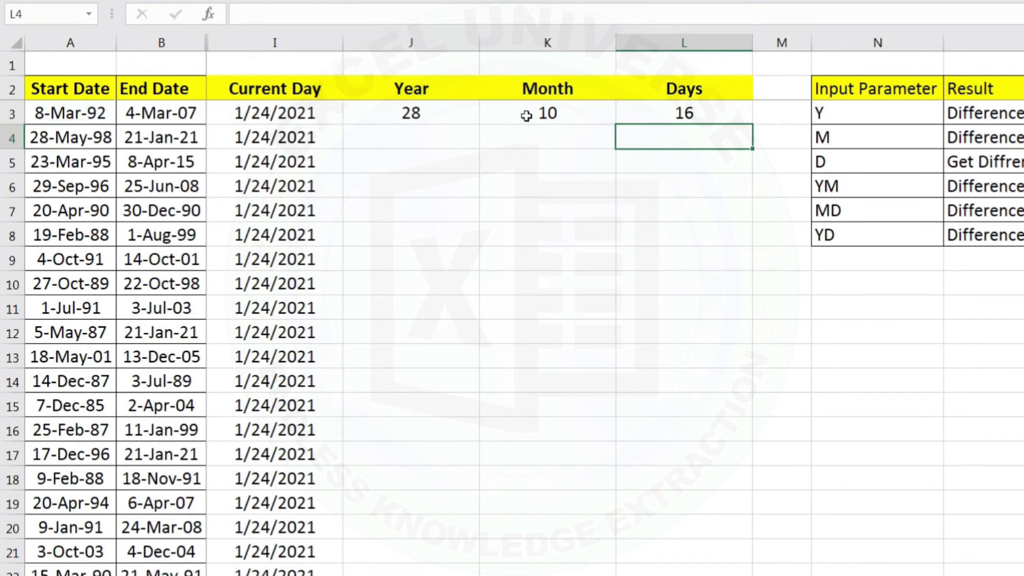
# Fill the formulas in J3:L3 down the Year, Month and Days columns and fit columns J to L to their contents.
pyautogui.moveTo(412, 110); pyautogui.dragTo(702, 116)
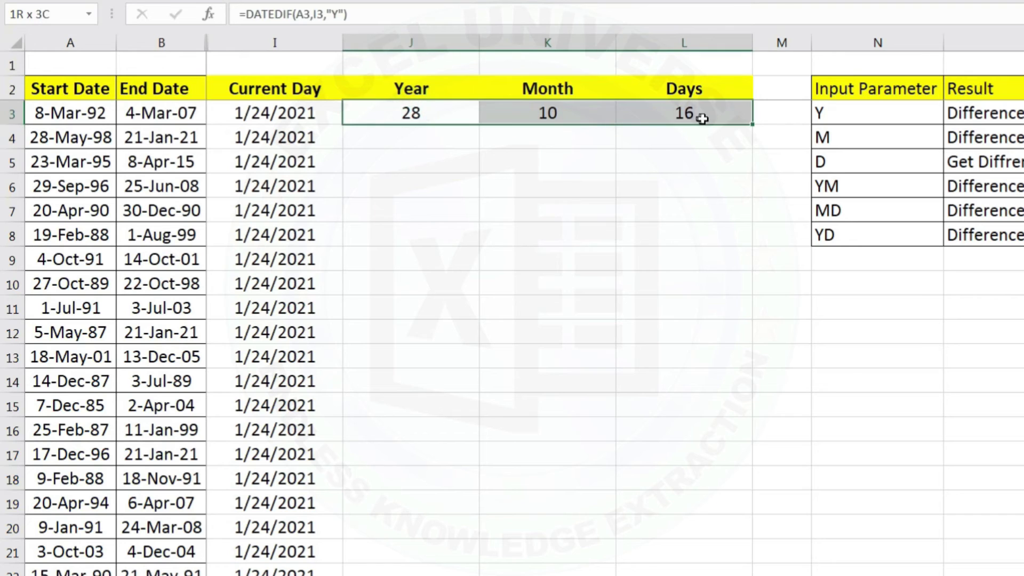
pyautogui.doubleClick(750, 124)
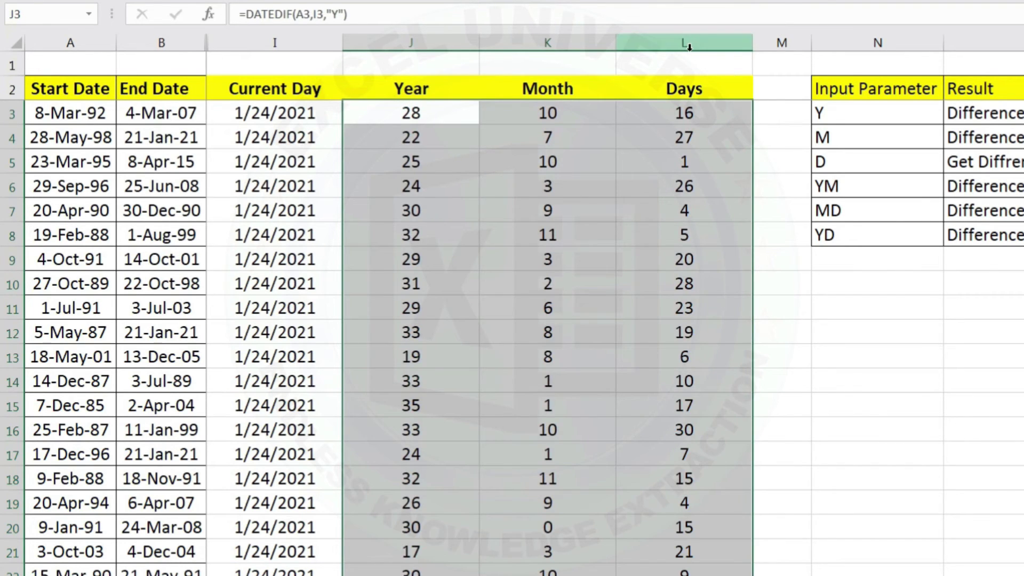
pyautogui.click(390, 36)
pyautogui.moveTo(590, 47); pyautogui.dragTo(666, 60)
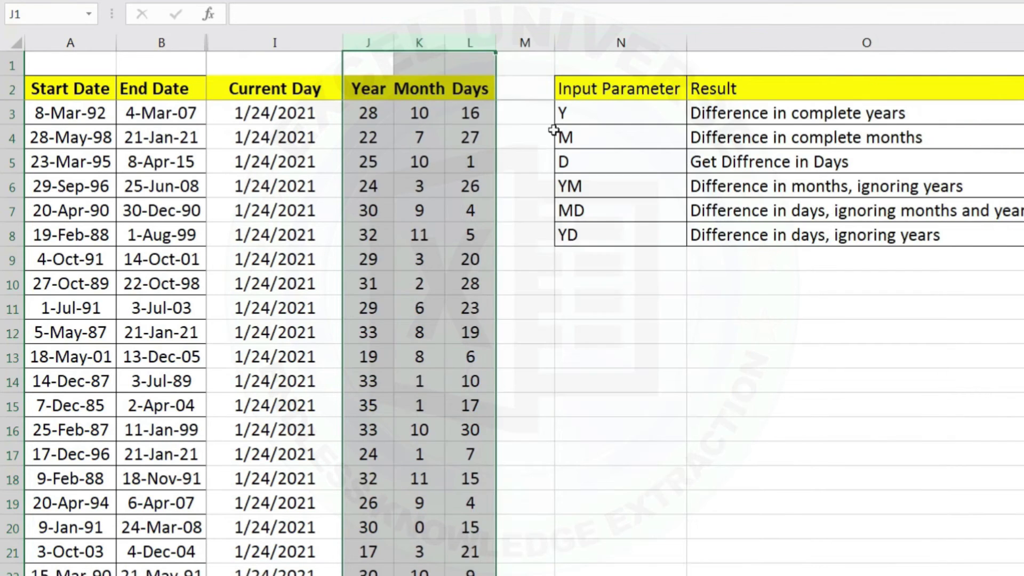
pyautogui.click(485, 116)
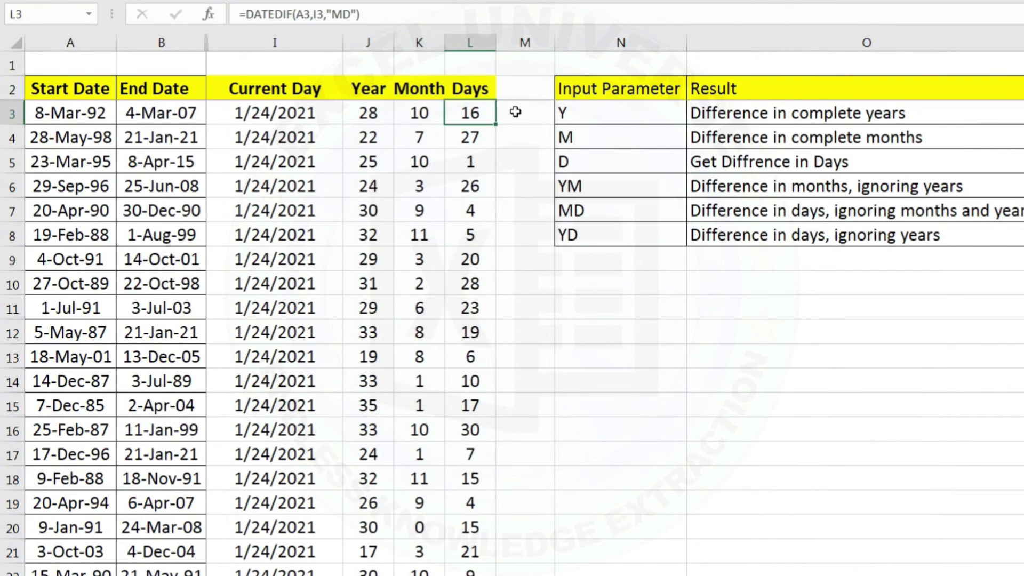
# Insert a column before the Input Parameter table, enter =J3&" Year" in M3 and fit column M to its content.
pyautogui.click(582, 44)
pyautogui.hotkey('ctrl', 'shift', '+')
pyautogui.press('Down')
pyautogui.press('Down')
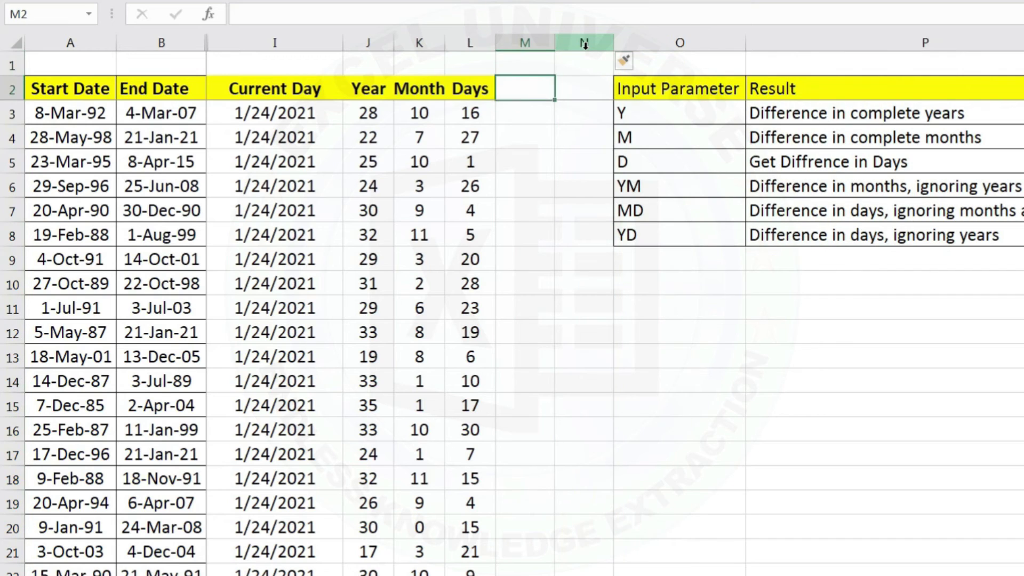
pyautogui.write('=')
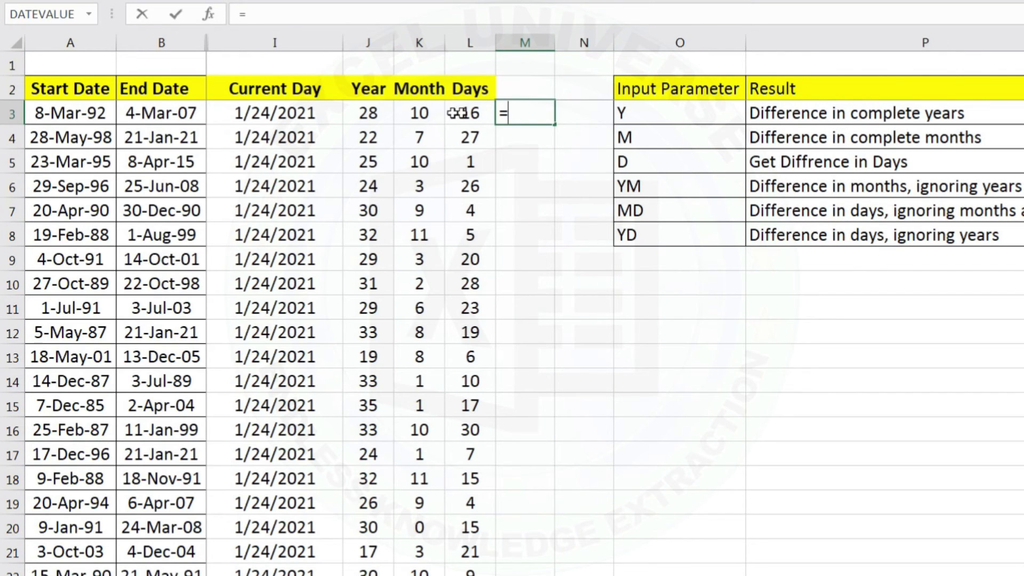
pyautogui.click(383, 116)
pyautogui.write('&')
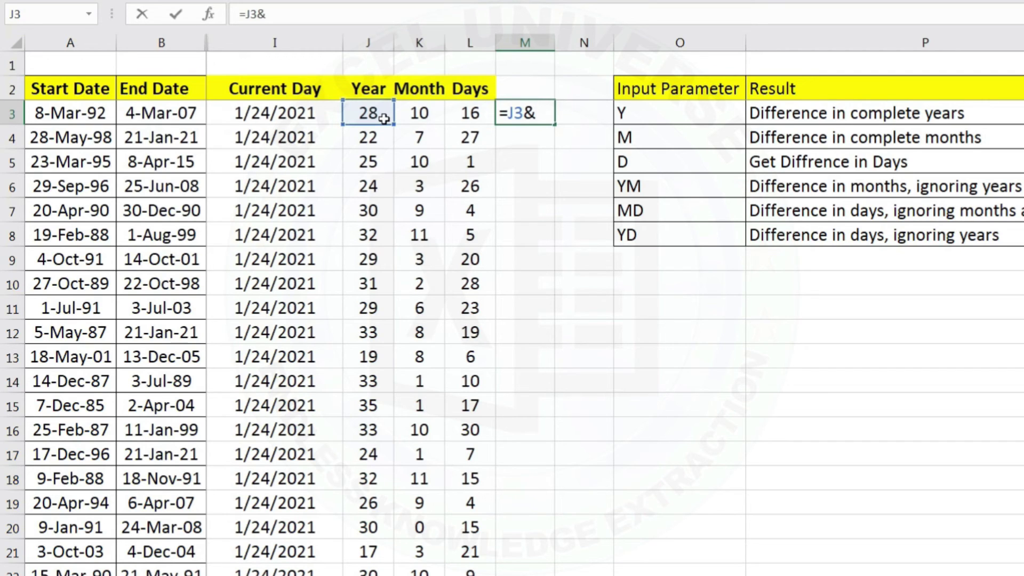
pyautogui.write('" Year"')
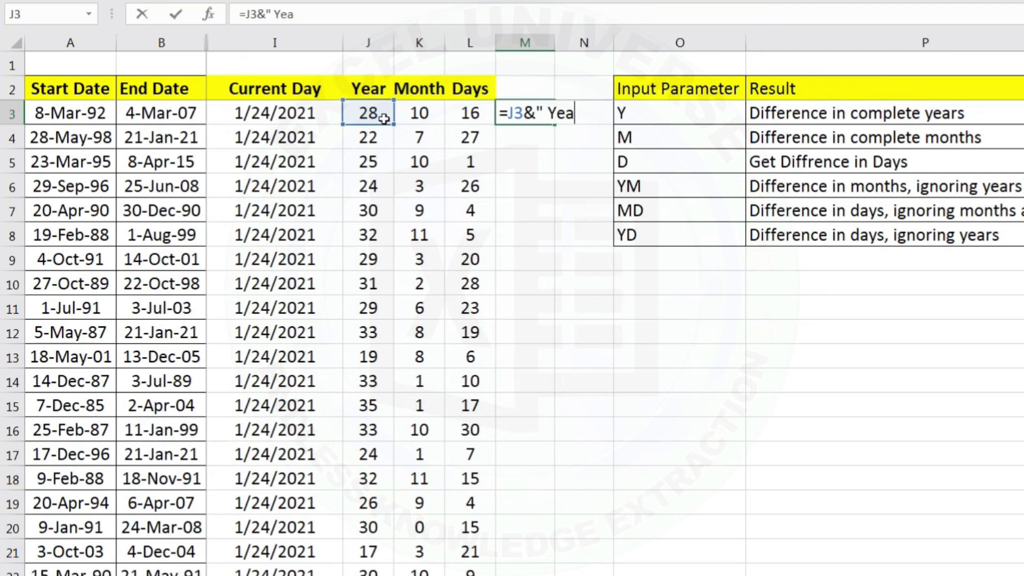
pyautogui.press('Return')
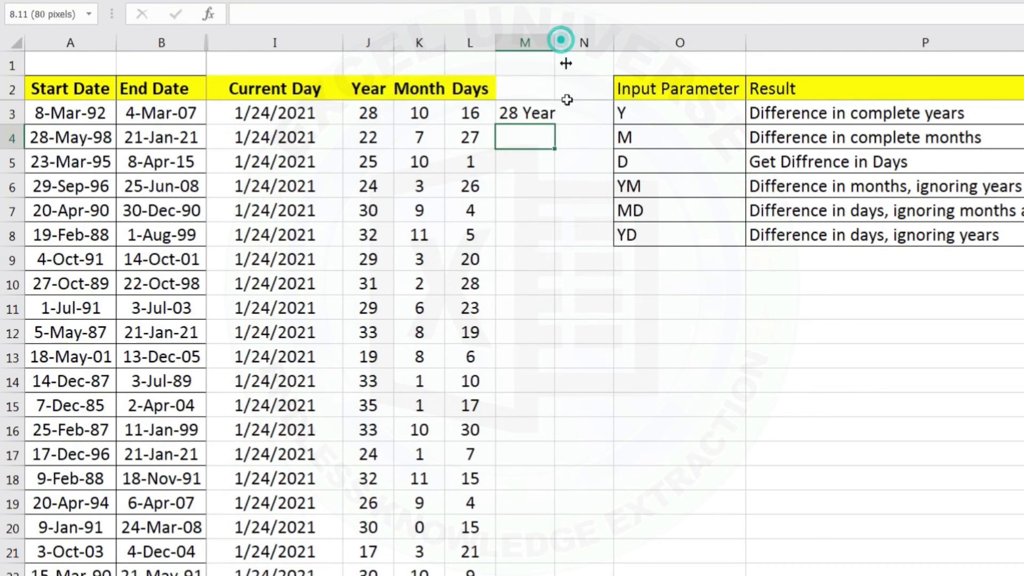
pyautogui.doubleClick(560, 40)
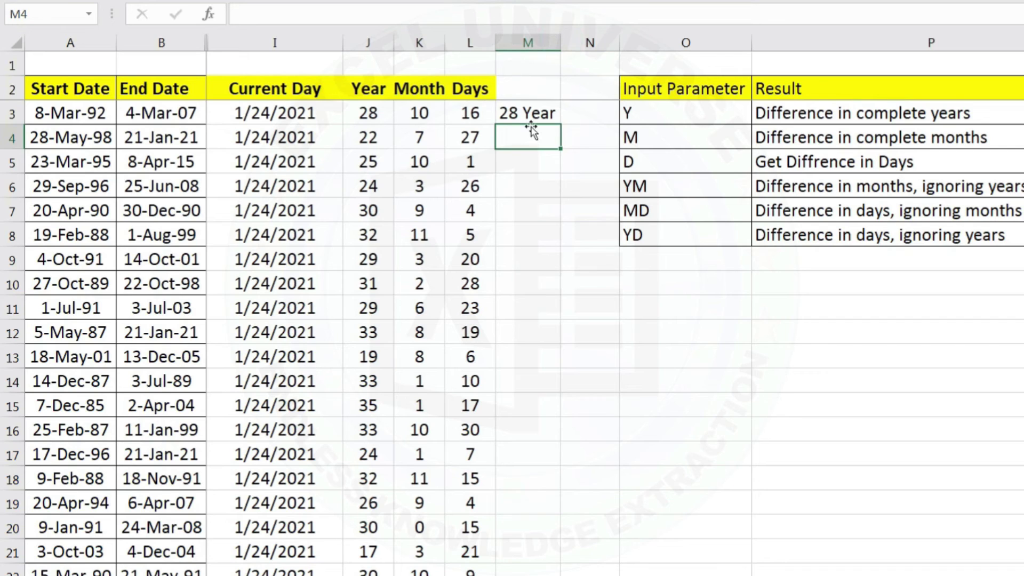
# Extend the M3 formula to =J3&" Year"&K3&" Month" and fit column M to the longer text.
pyautogui.click(531, 112)
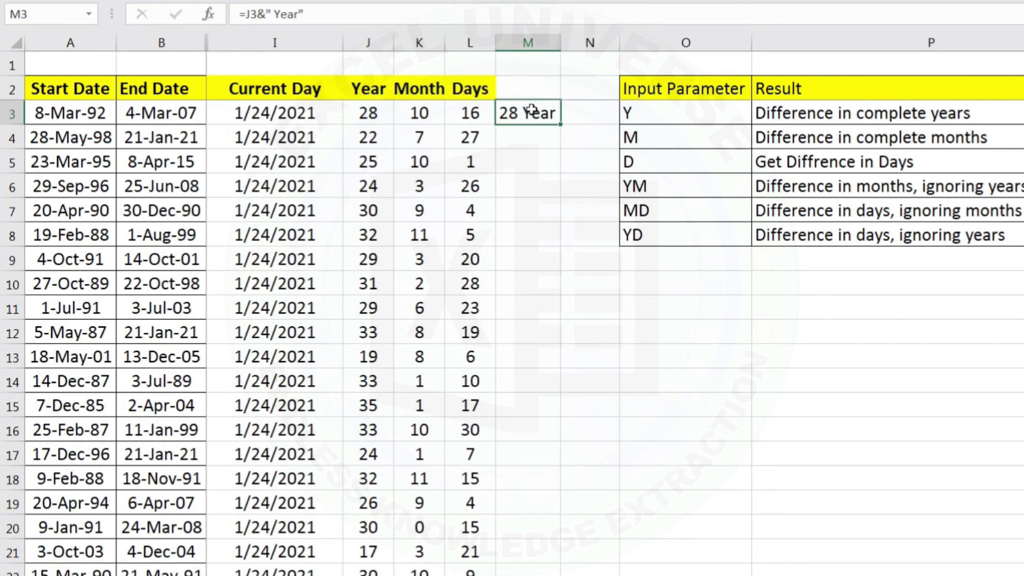
pyautogui.doubleClick(531, 112)
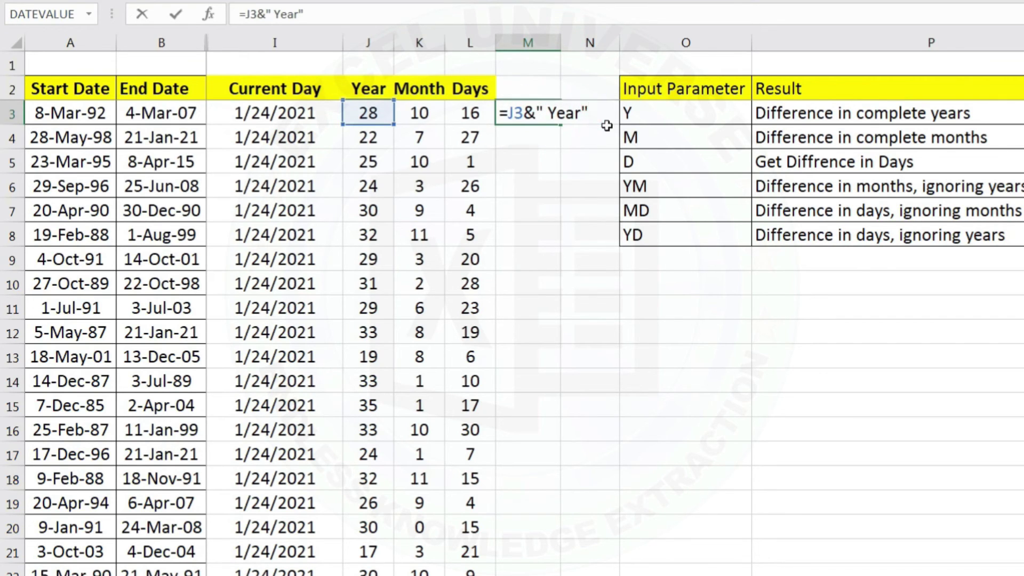
pyautogui.write('&')
pyautogui.click(420, 113)
pyautogui.write('&')
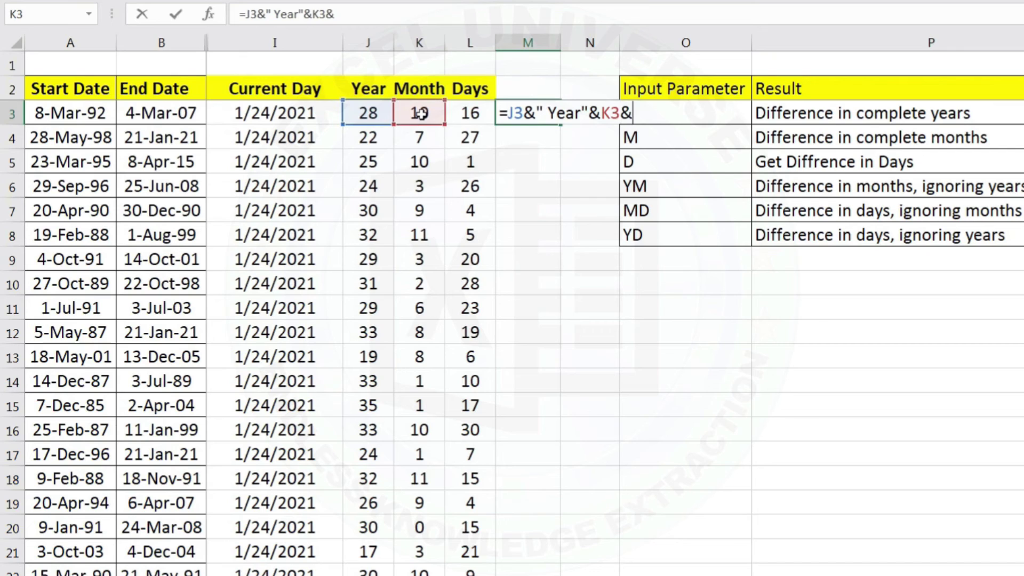
pyautogui.write('" Month")')
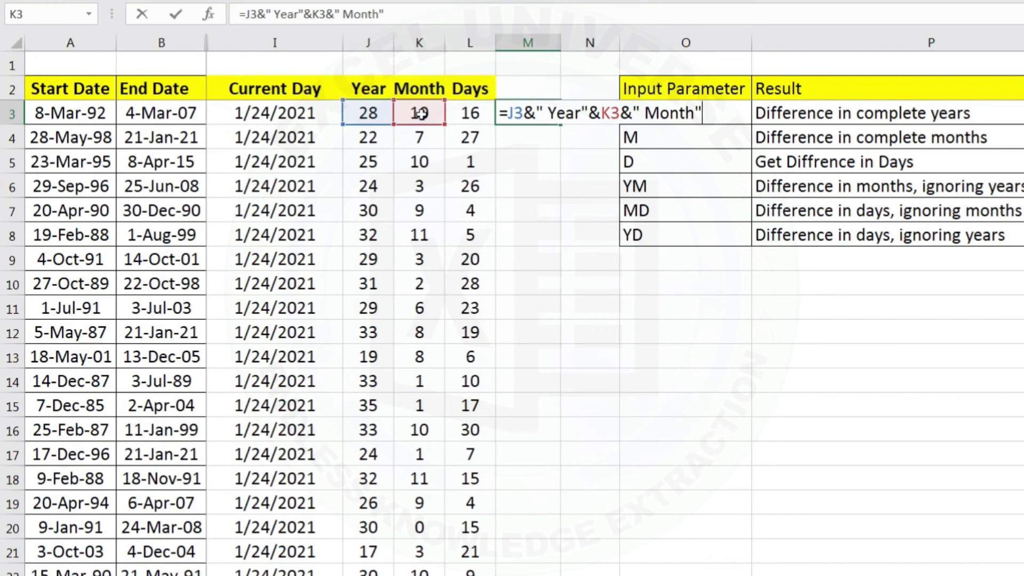
pyautogui.press('Return')
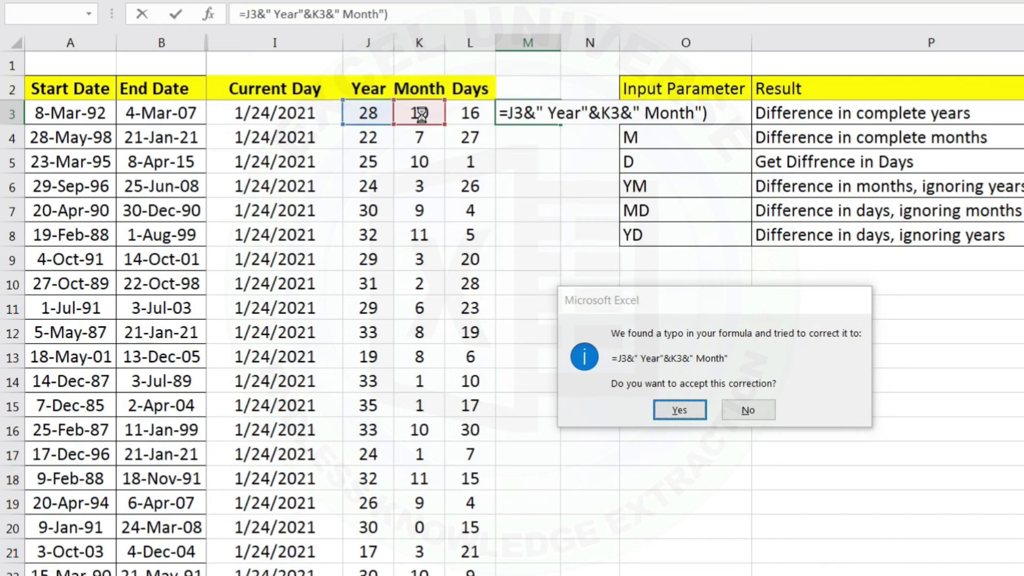
pyautogui.press('Return')
pyautogui.press('Up')
pyautogui.moveTo(560, 41); pyautogui.dragTo(560, 41)
pyautogui.doubleClick(560, 41)
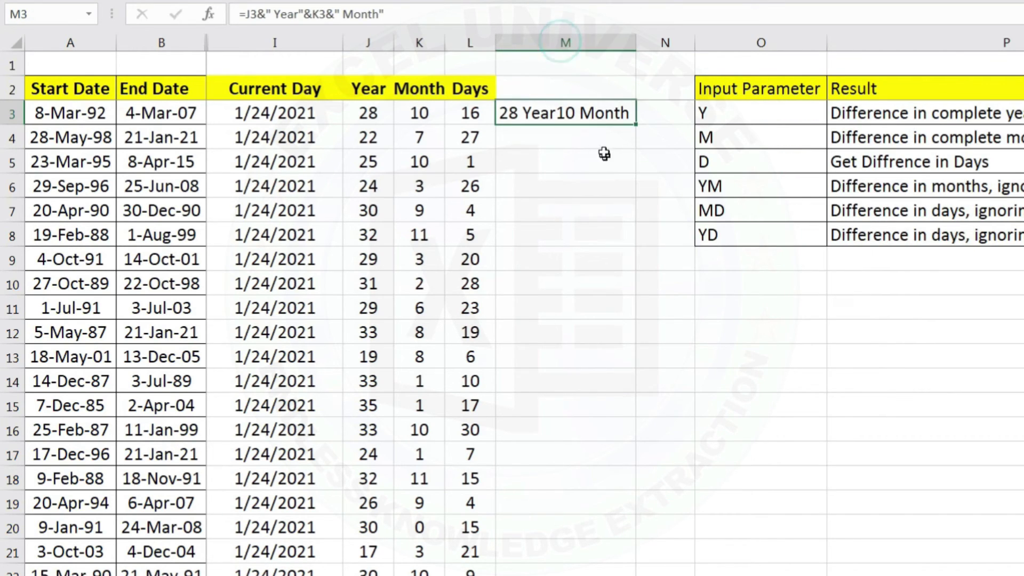
# Extend the M3 formula to =J3&" Year"&K3&" Month"&L3&" Days" and fit column M to its content.
pyautogui.doubleClick(602, 115)
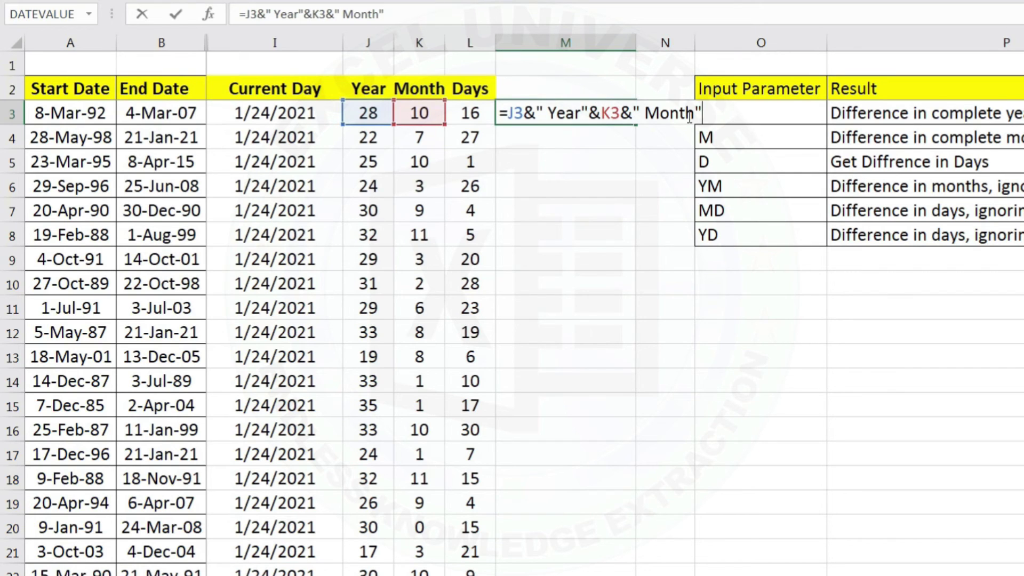
pyautogui.write('&')
pyautogui.click(472, 110)
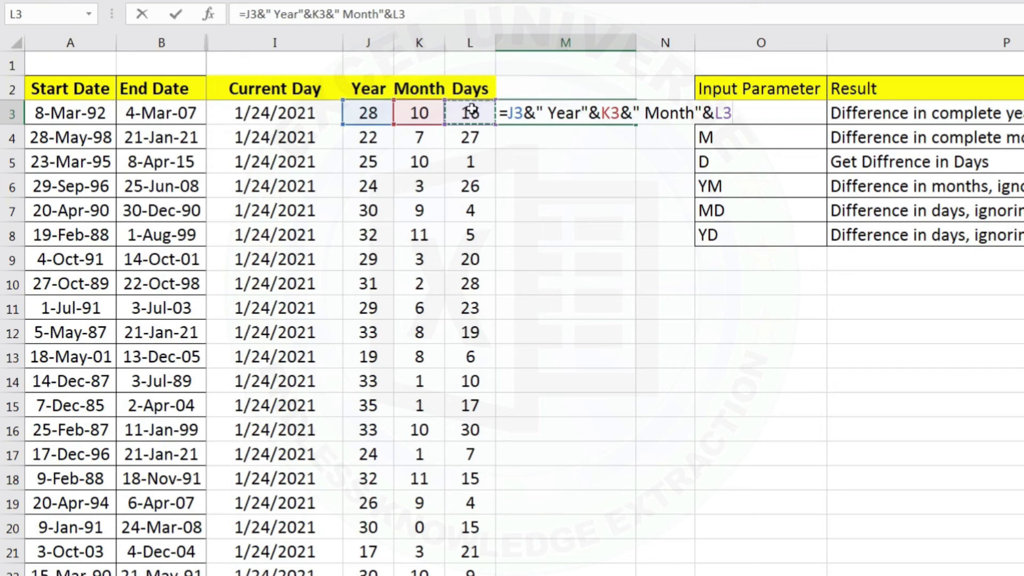
pyautogui.write('&" ')
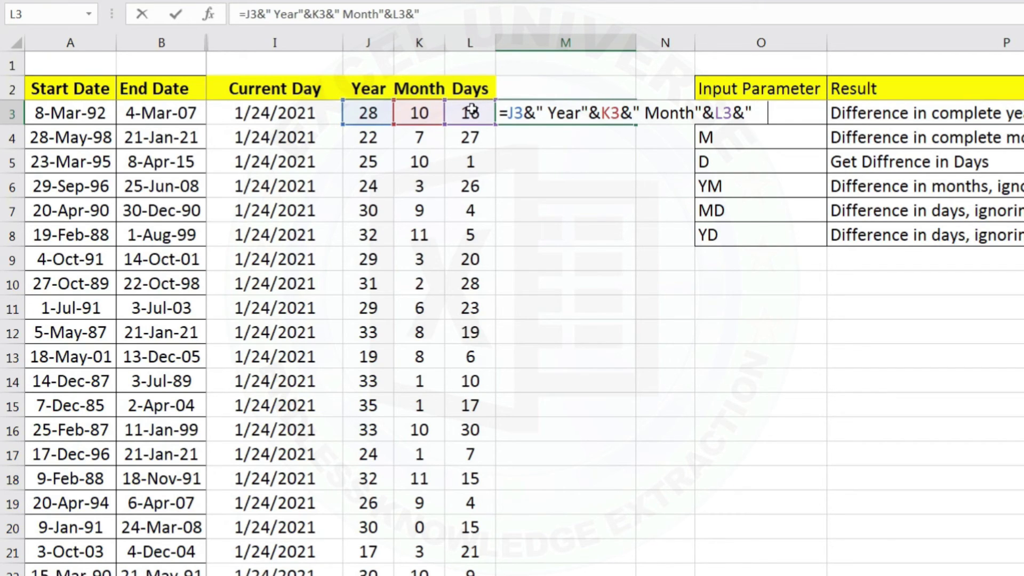
pyautogui.write('Days')
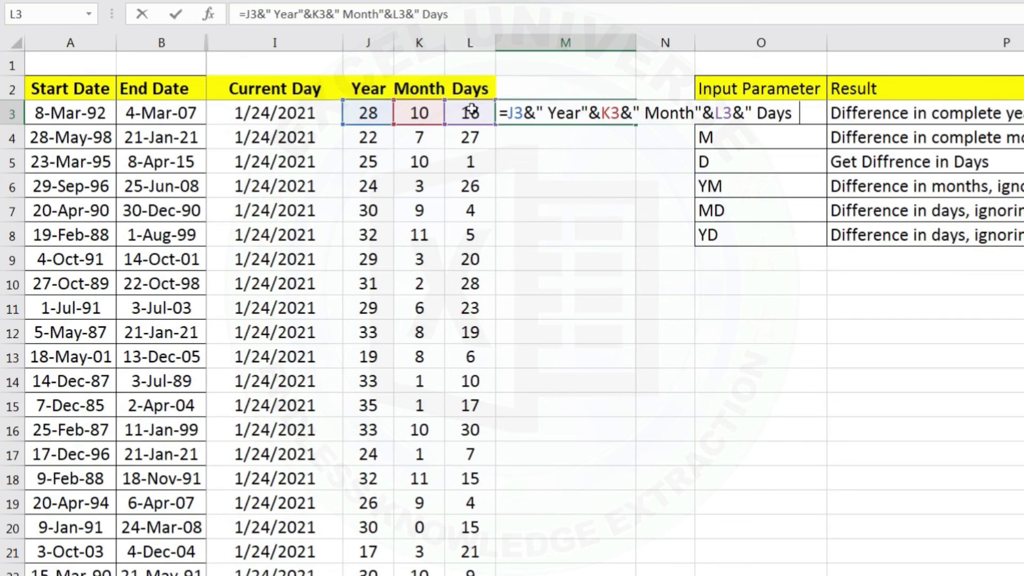
pyautogui.press('Return')
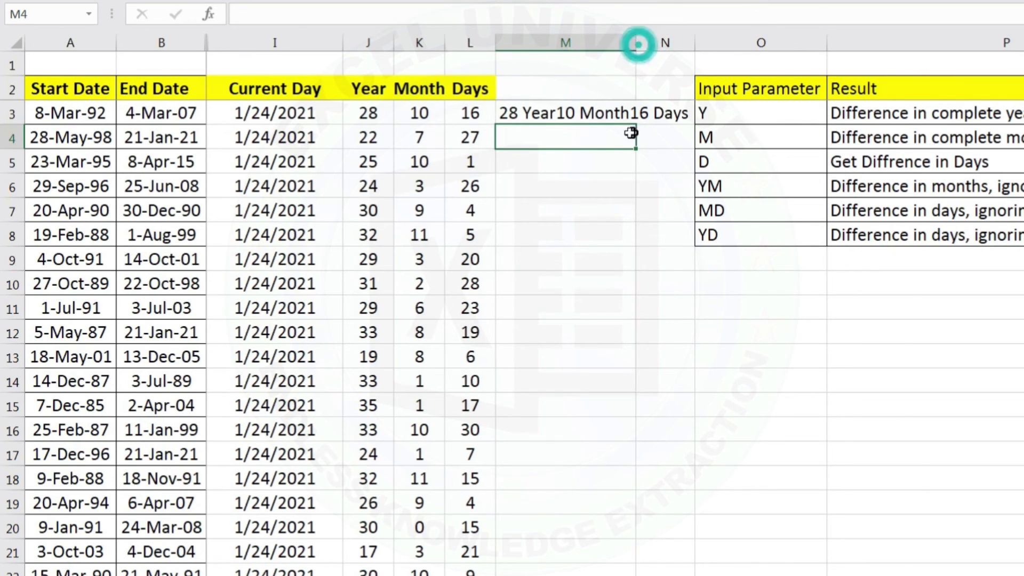
pyautogui.doubleClick(638, 42)
# Add a space after "Month" inside the quoted text of the M3 formula to separate the months from the days.
pyautogui.click(589, 111)
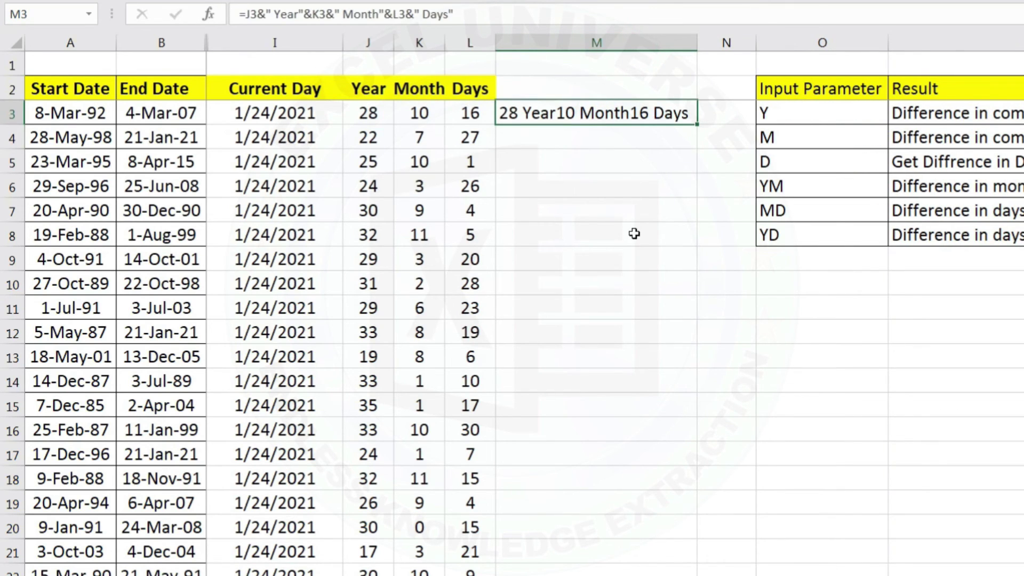
pyautogui.doubleClick(612, 114)
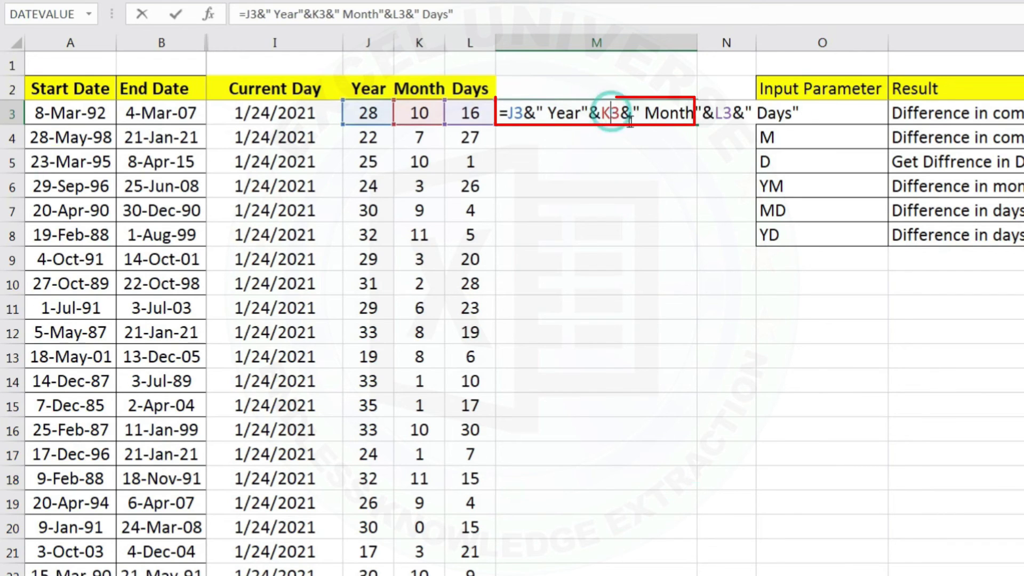
pyautogui.click(693, 113)
pyautogui.press('Return')
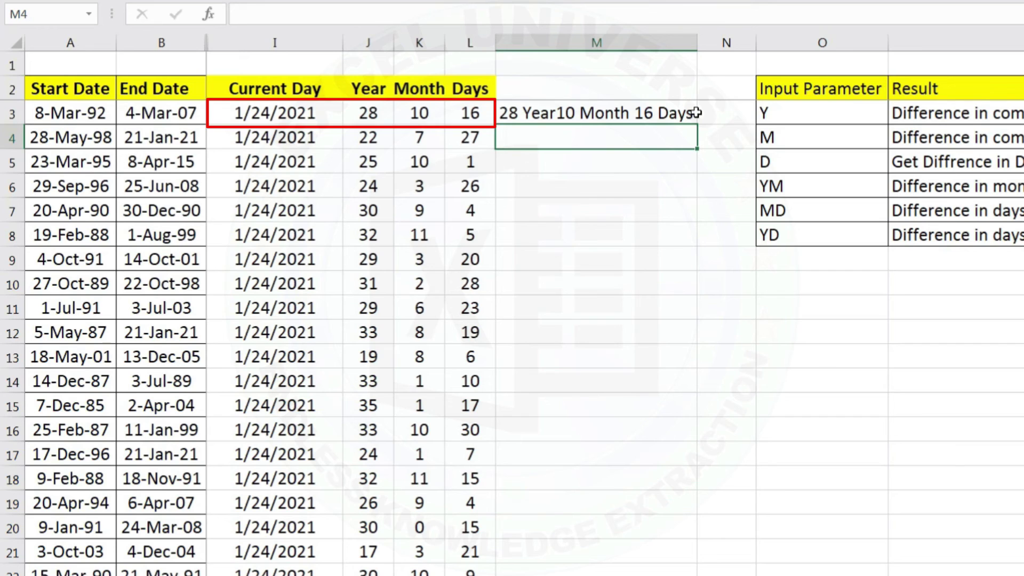
# Copy the TODAY() function text, without the equals sign, from the Current Day cell I3.
pyautogui.click(264, 113)
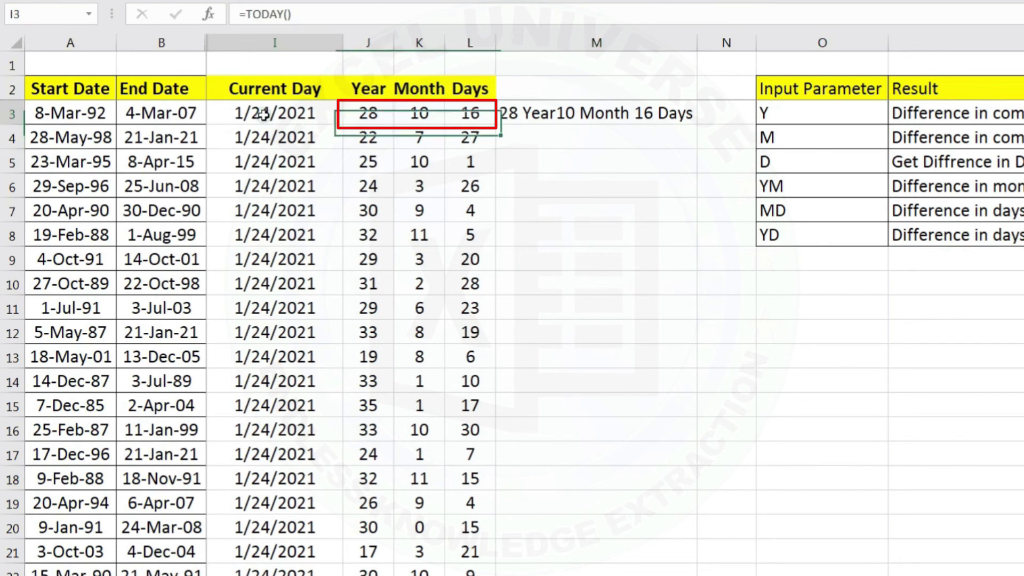
pyautogui.click(367, 114)
pyautogui.click(412, 113)
pyautogui.click(464, 119)
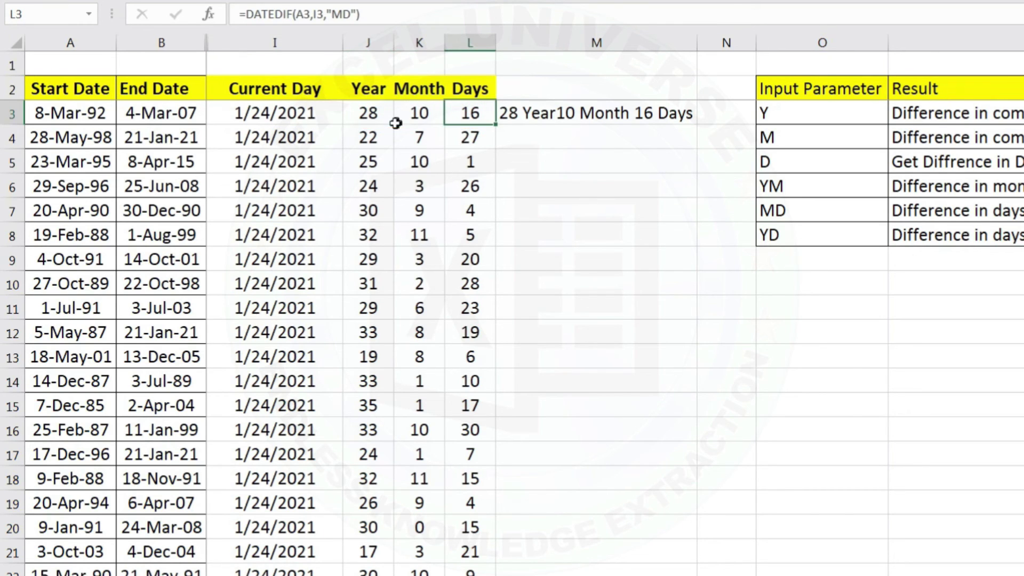
pyautogui.click(314, 113)
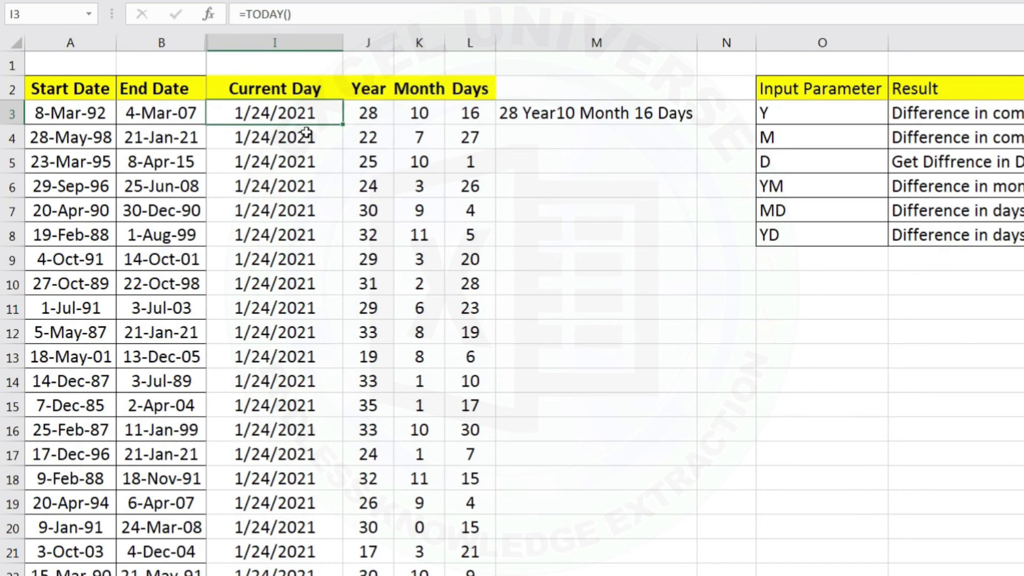
pyautogui.doubleClick(308, 113)
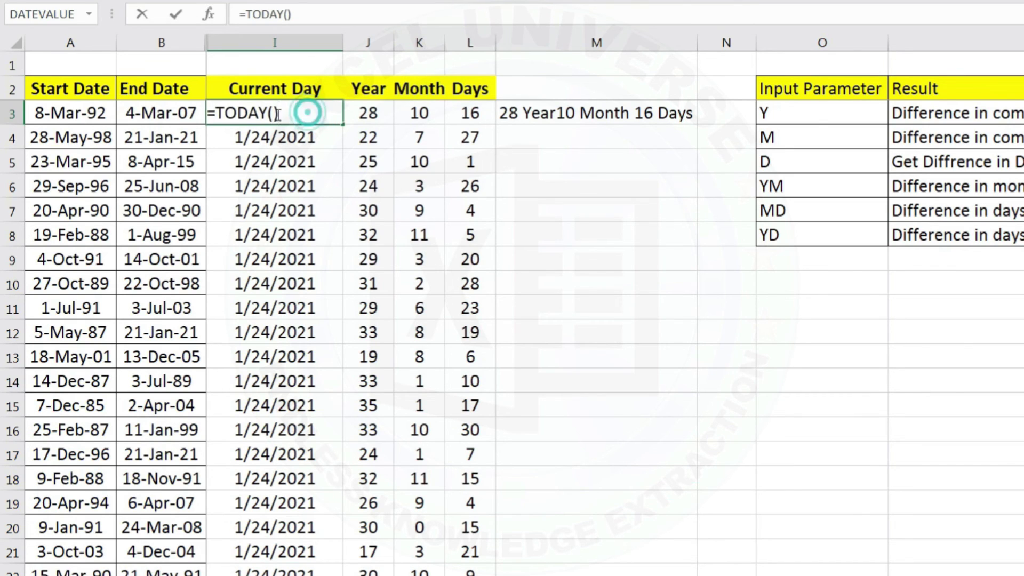
pyautogui.moveTo(278, 115); pyautogui.dragTo(204, 115)
pyautogui.rightClick(228, 110)
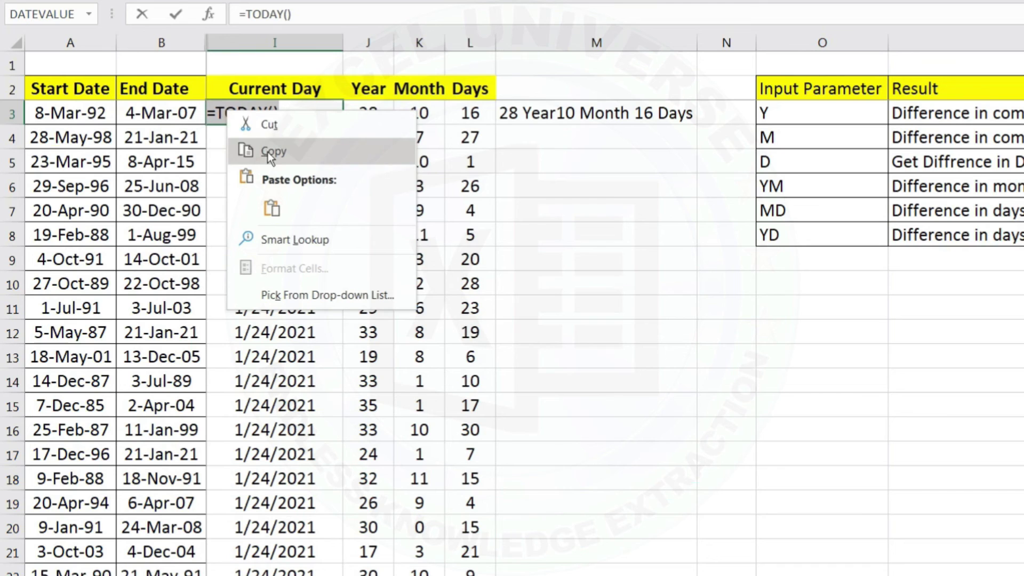
pyautogui.click(268, 152)
pyautogui.click(228, 114)
pyautogui.moveTo(228, 113); pyautogui.dragTo(278, 114)
pyautogui.rightClick(276, 114)
pyautogui.click(319, 148)
pyautogui.press('Escape')
# Replace the I3 reference in the J3 year formula with TODAY(), giving =DATEDIF(A3,TODAY(),"Y").
pyautogui.click(368, 113)
pyautogui.doubleClick(369, 113)
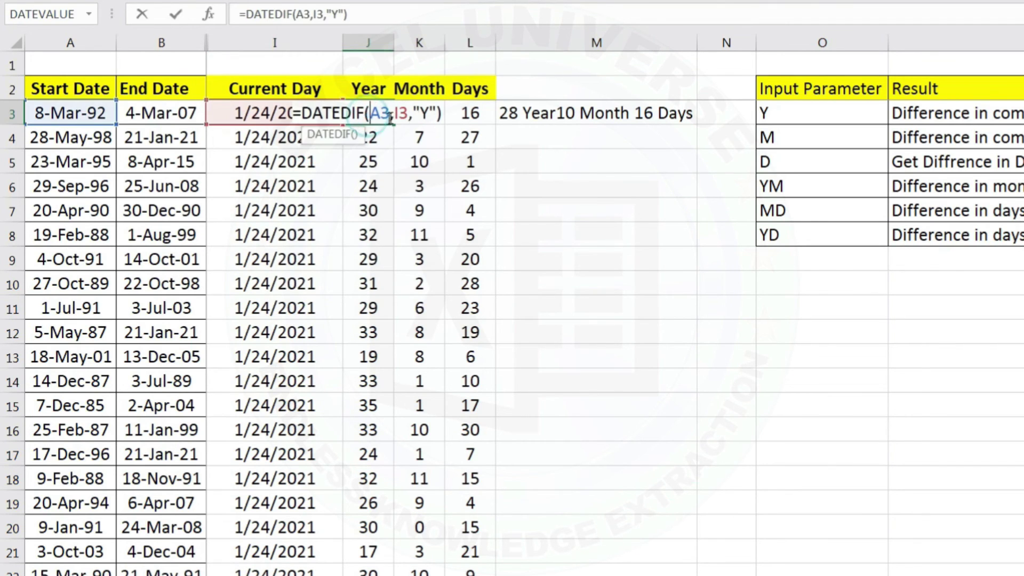
pyautogui.doubleClick(404, 114)
pyautogui.hotkey('ctrl', 'v')
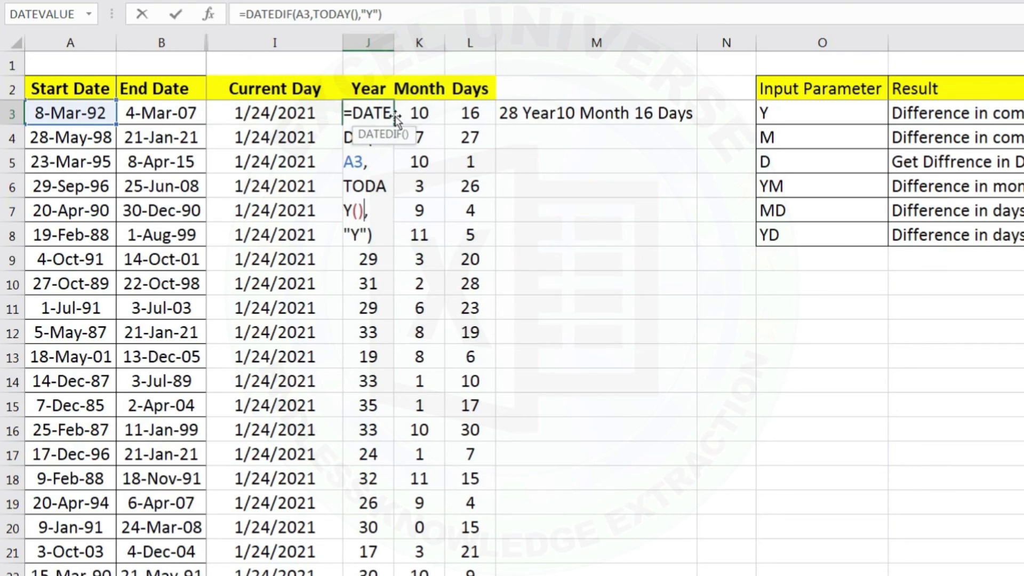
pyautogui.press('Return')
# Replace the I3 reference in the K3 month formula with TODAY(), giving =DATEDIF(A3,TODAY(),"YM").
pyautogui.click(398, 115)
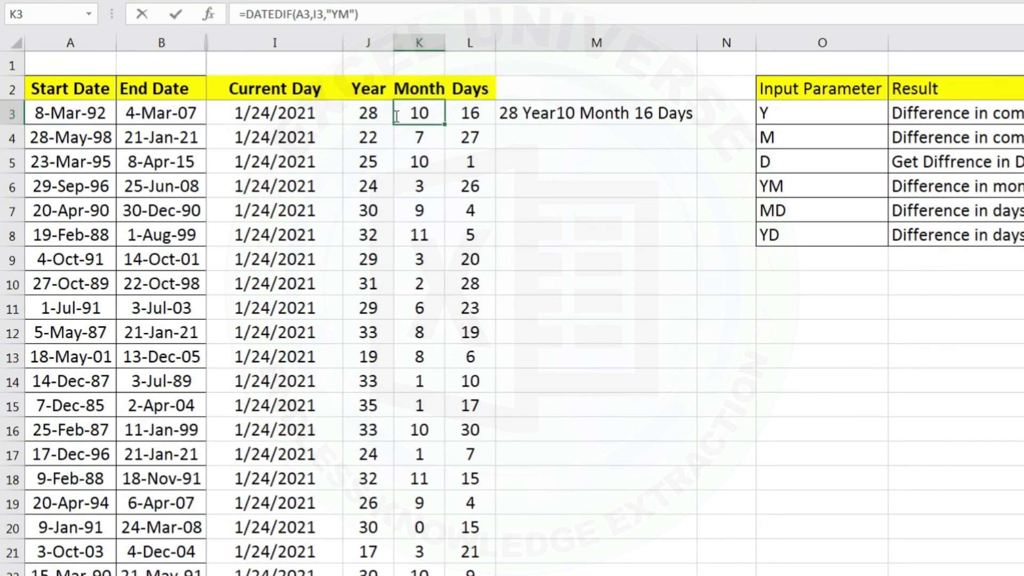
pyautogui.doubleClick(397, 116)
pyautogui.press('Left')
pyautogui.press('Left')
pyautogui.press('Left')
pyautogui.press('Left')
pyautogui.hotkey('shift', 'Left')
pyautogui.hotkey('shift', 'Left')
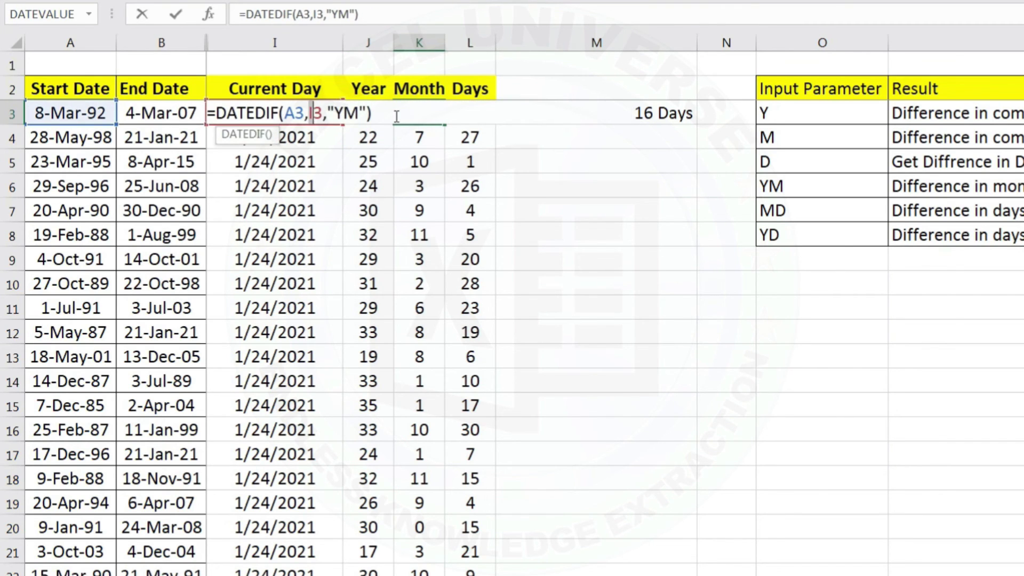
pyautogui.hotkey('ctrl', 'v')
pyautogui.press('Return')
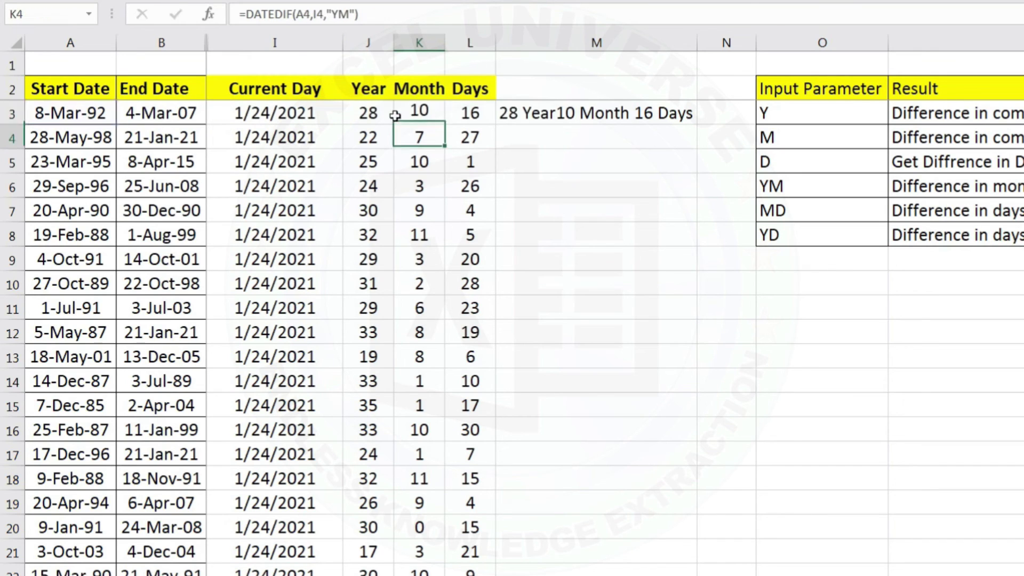
# Replace the I3 reference in the L3 days formula with TODAY(), giving =DATEDIF(A3,TODAY(),"MD").
pyautogui.press('Up')
pyautogui.press('Right')
pyautogui.press('F2')
pyautogui.press('Left')
pyautogui.press('Left')
pyautogui.press('Left')
pyautogui.press('Left')
pyautogui.press('Left')
pyautogui.press('Left')
pyautogui.hotkey('shift', 'Left')
pyautogui.hotkey('shift', 'Left')
pyautogui.hotkey('ctrl', 'v')
pyautogui.press('Return')
pyautogui.press('Up')
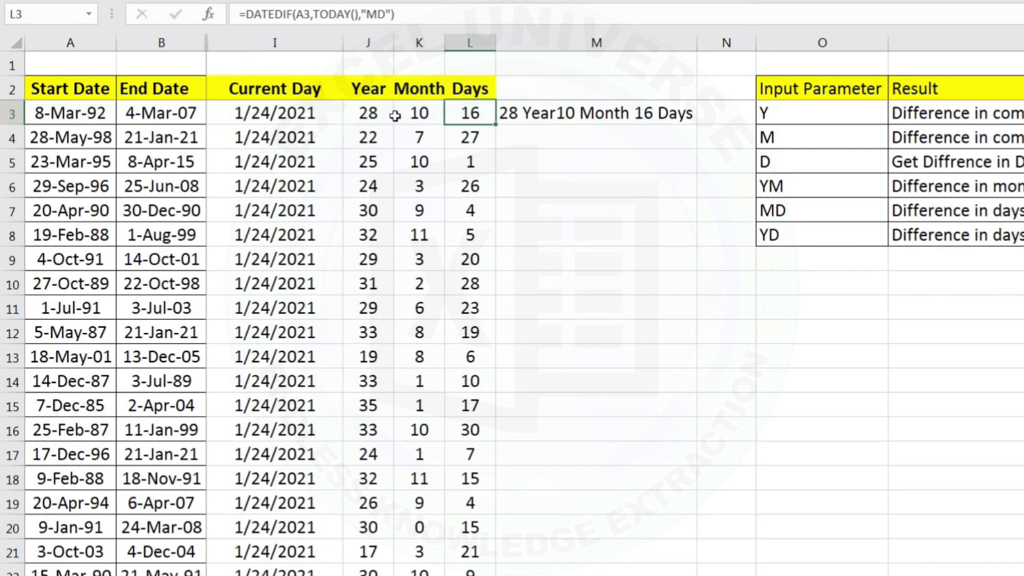
# Replace the J3 reference in the M3 formula with DATEDIF(A3,TODAY(),"Y") copied from cell J3.
pyautogui.click(551, 110)
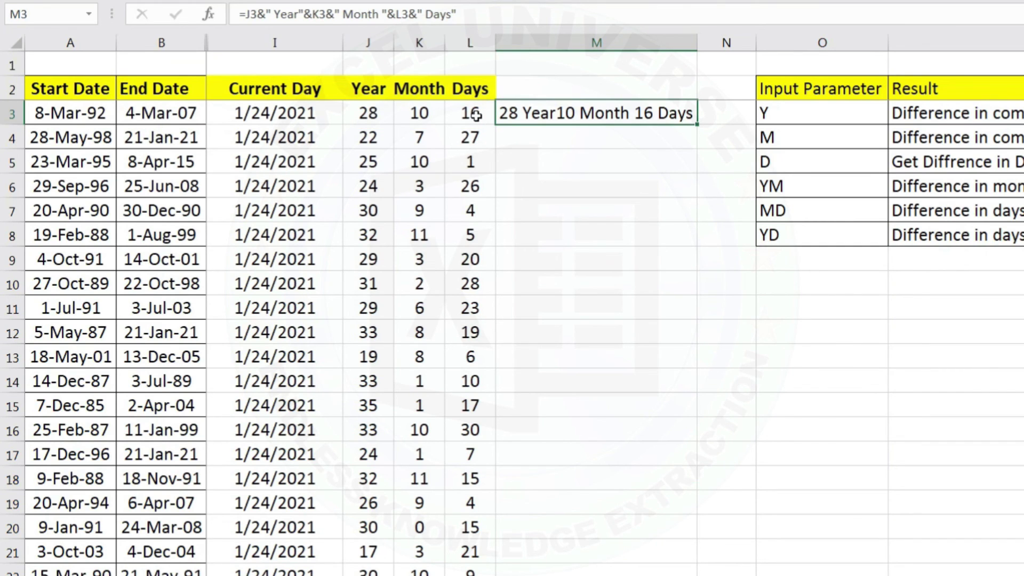
pyautogui.doubleClick(373, 113)
pyautogui.moveTo(251, 114); pyautogui.dragTo(441, 114)
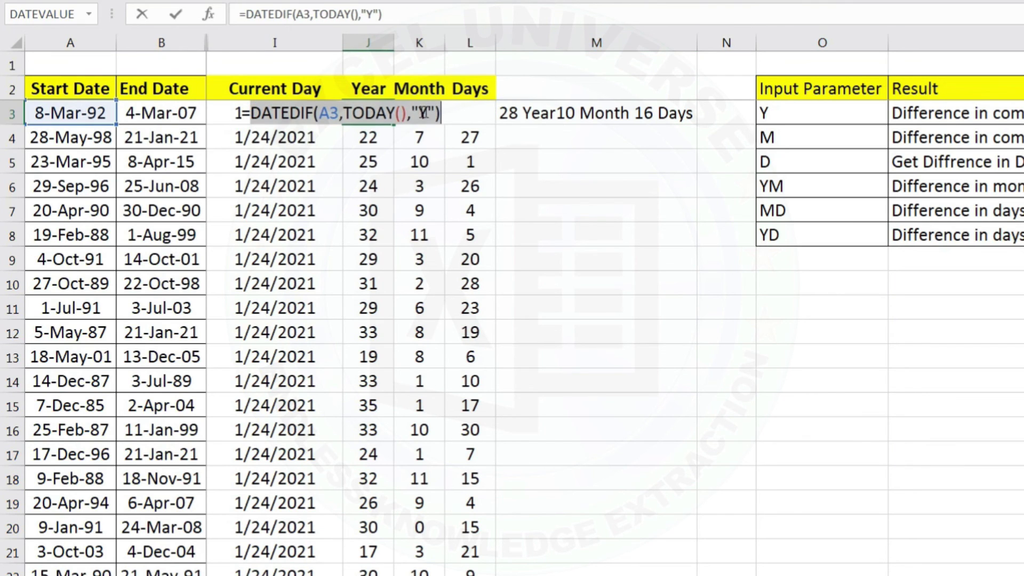
pyautogui.rightClick(408, 113)
pyautogui.click(473, 152)
pyautogui.doubleClick(518, 116)
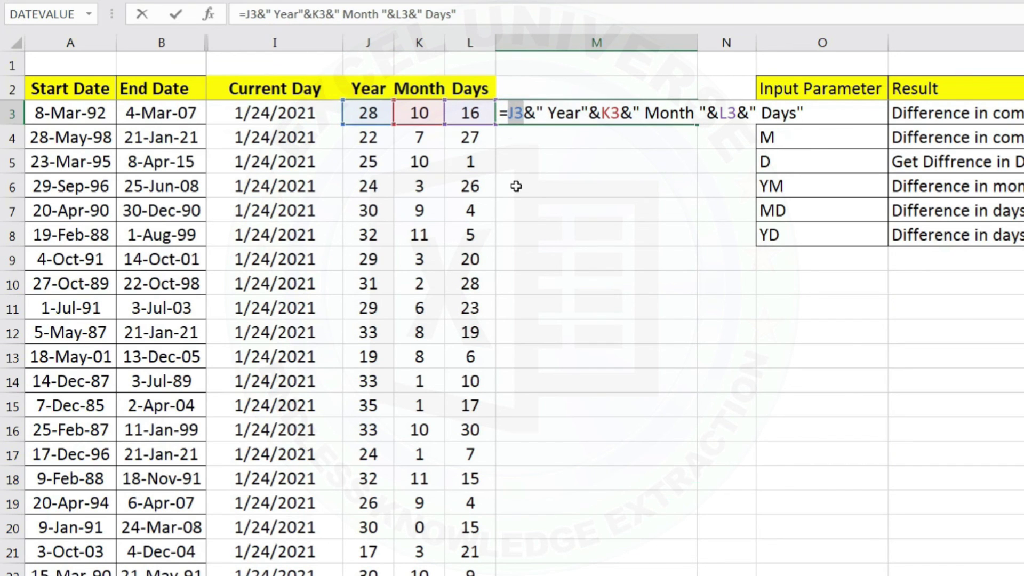
pyautogui.rightClick(515, 115)
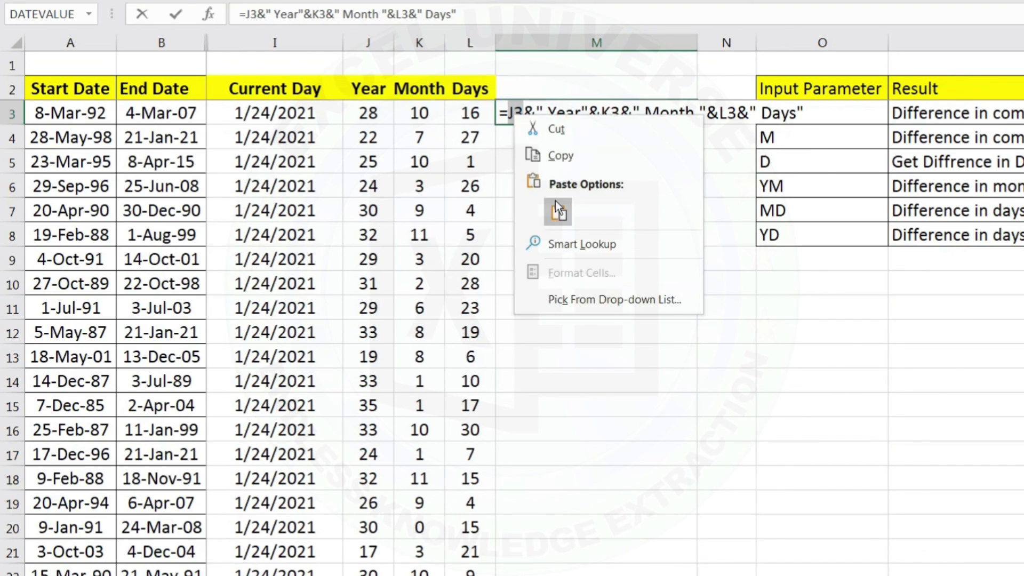
pyautogui.click(531, 208)
pyautogui.hotkey('ctrl', 'Return')
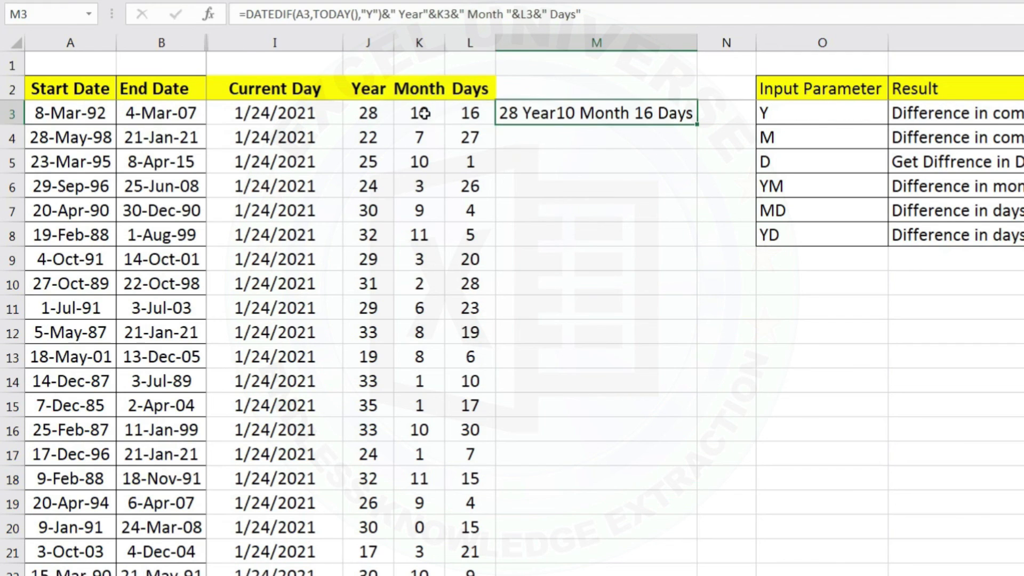
# Replace the K3 reference in the M3 formula with DATEDIF(A3,TODAY(),"YM") copied from cell K3.
pyautogui.doubleClick(424, 113)
pyautogui.moveTo(436, 115); pyautogui.dragTo(234, 118)
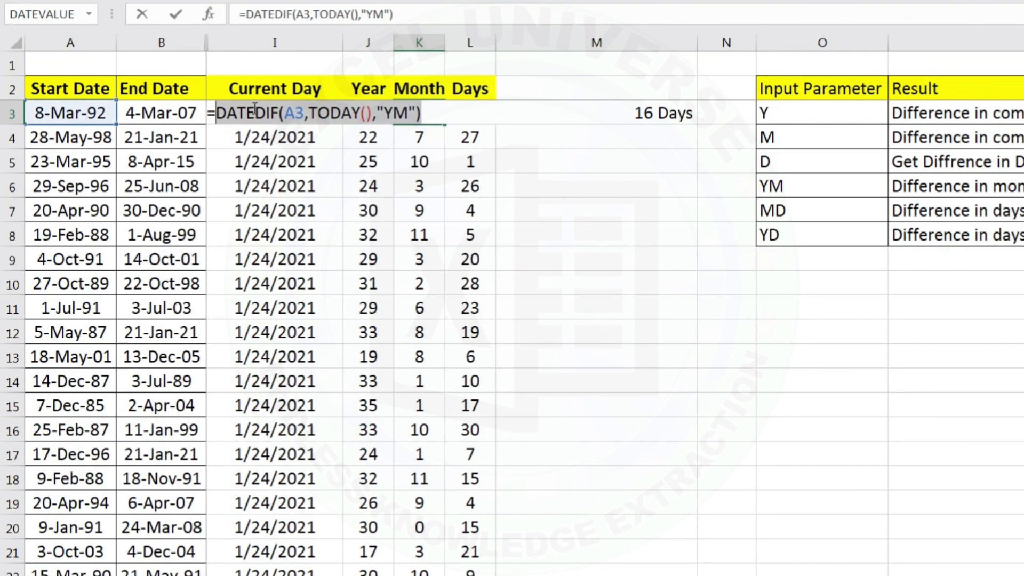
pyautogui.rightClick(255, 110)
pyautogui.click(297, 144)
pyautogui.press('Escape')
pyautogui.doubleClick(565, 114)
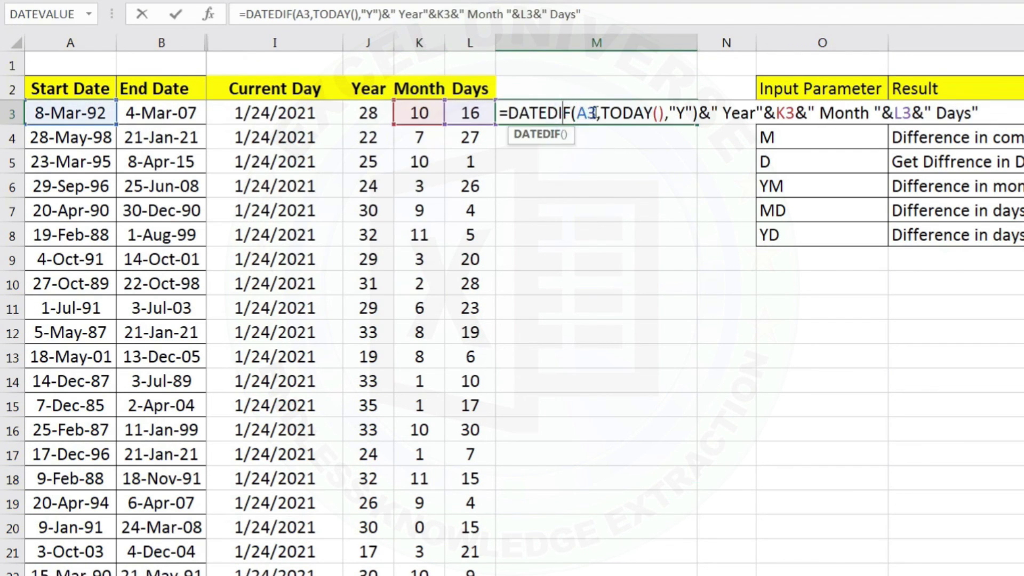
pyautogui.doubleClick(782, 115)
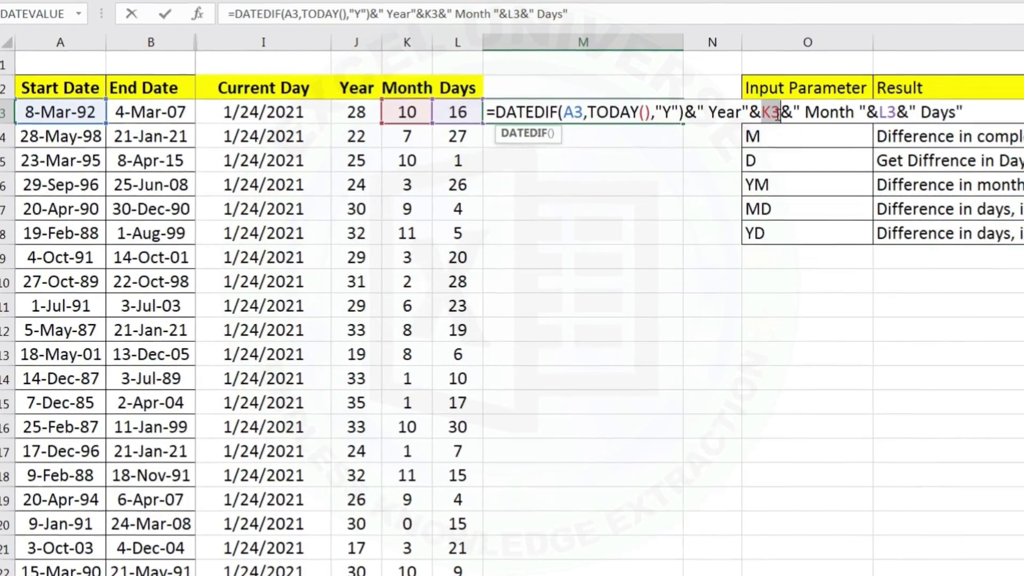
pyautogui.hotkey('ctrl', 'v')
pyautogui.press('Return')
# Replace the L3 reference in the M3 formula with DATEDIF(A3,TODAY(),"MD") copied from cell L3.
pyautogui.press('Up')
pyautogui.press('Left')
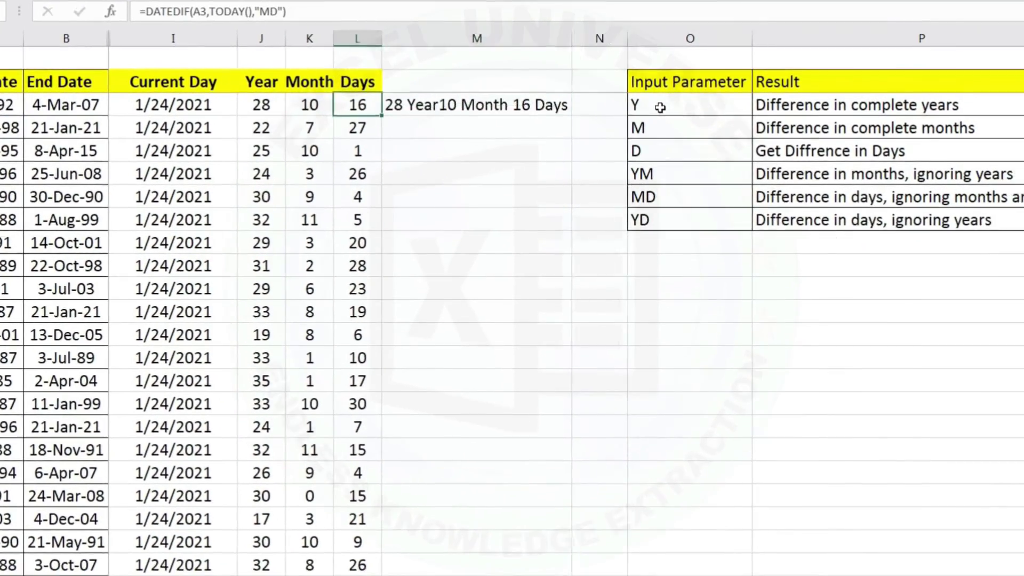
pyautogui.press('F2')
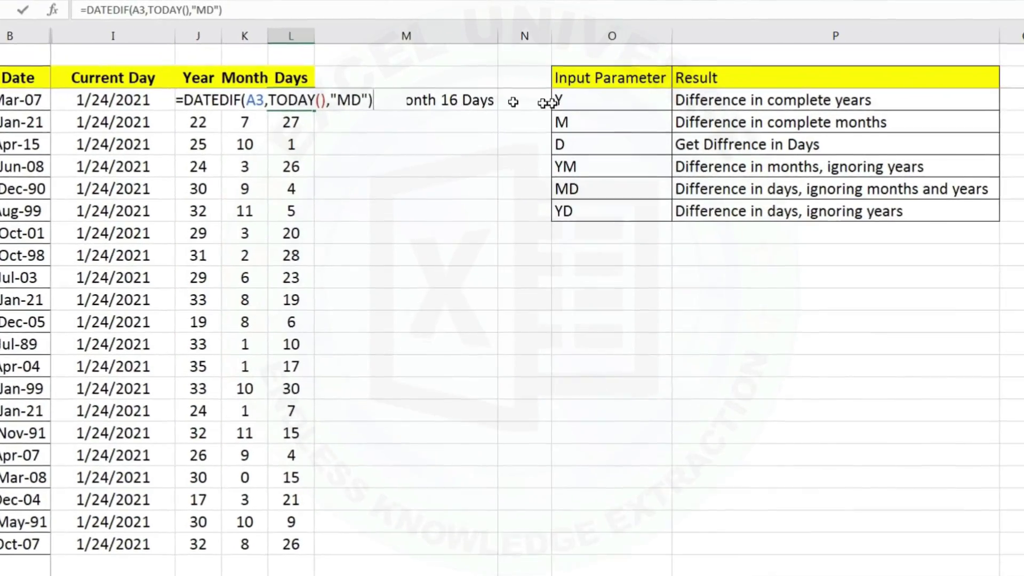
pyautogui.moveTo(372, 100); pyautogui.dragTo(186, 102)
pyautogui.hotkey('ctrl', 'c')
pyautogui.press('Escape')
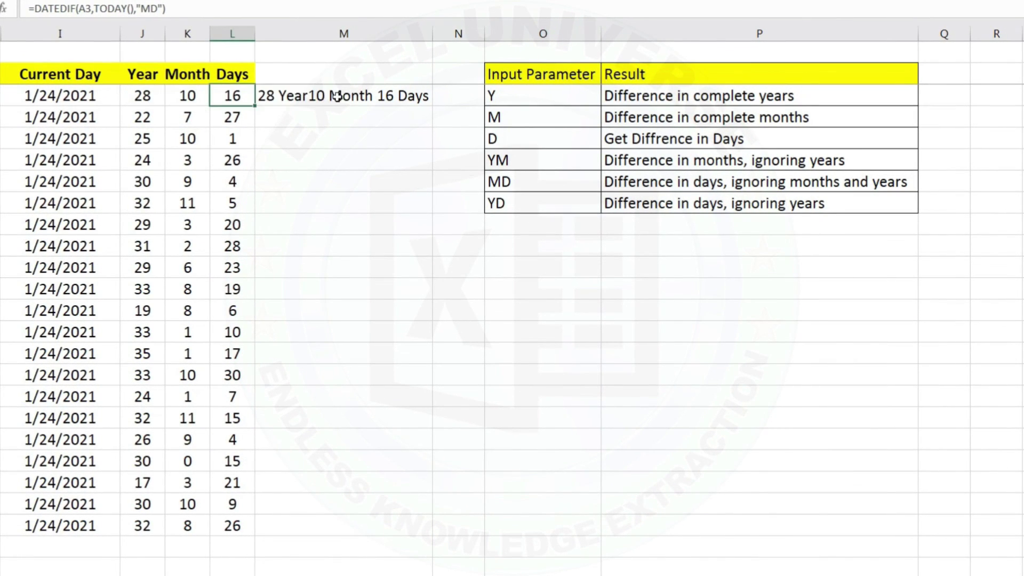
pyautogui.click(338, 98)
pyautogui.press('F2')
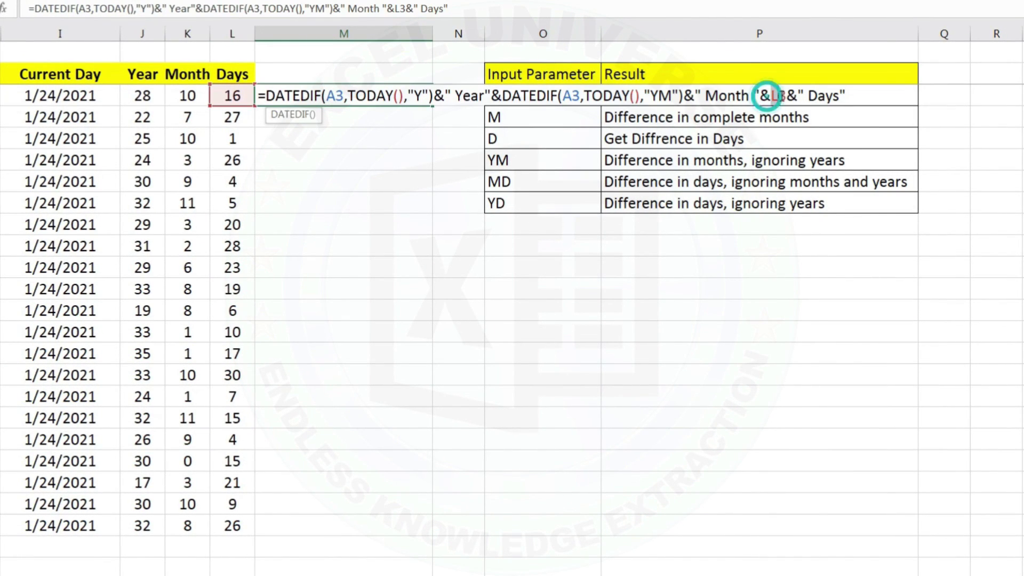
pyautogui.hotkey('ctrl', 'v')
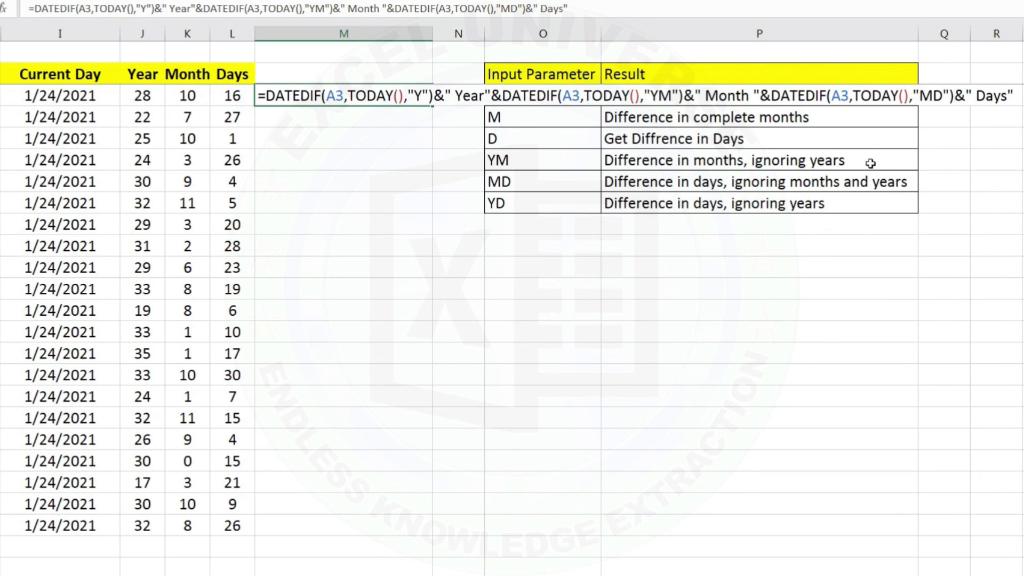
pyautogui.press('Return')
# Delete the helper columns I to L and fill the combined formula in I3 down to row 23.
pyautogui.moveTo(232, 34); pyautogui.dragTo(63, 47)
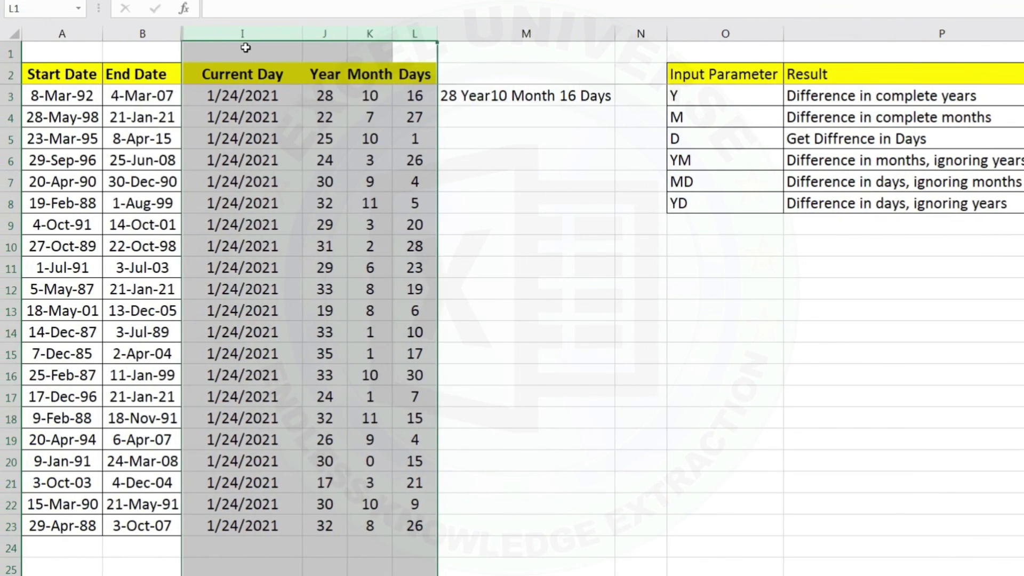
pyautogui.hotkey('ctrl', '-')
pyautogui.click(254, 95)
pyautogui.doubleClick(360, 105)
pyautogui.click(257, 161)
# Unhide the hidden columns C to H between End Date and the combined text results.
pyautogui.moveTo(165, 29); pyautogui.dragTo(220, 33)
pyautogui.rightClick(221, 34)
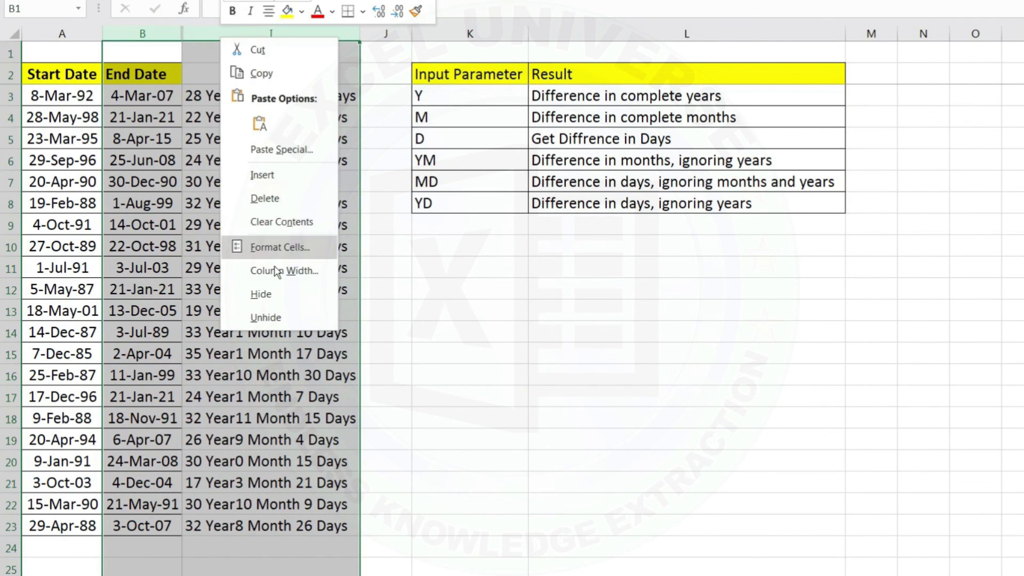
pyautogui.click(291, 320)
# Enter the header Age in cell I2 above the combined text results.
pyautogui.click(675, 80)
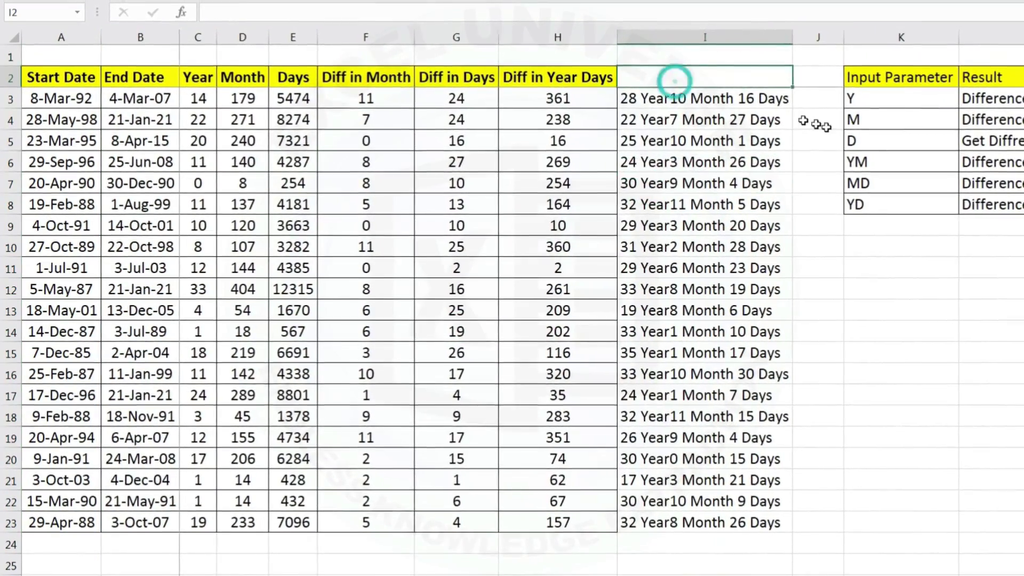
pyautogui.write('Age')
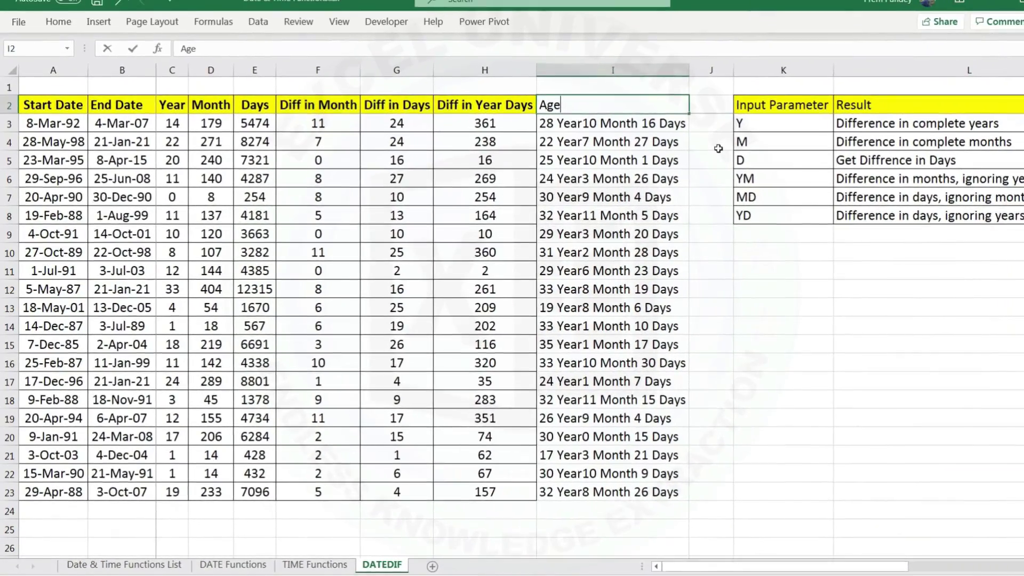
pyautogui.press('Left')
pyautogui.hotkey('ctrl', 'shift', 'Down')
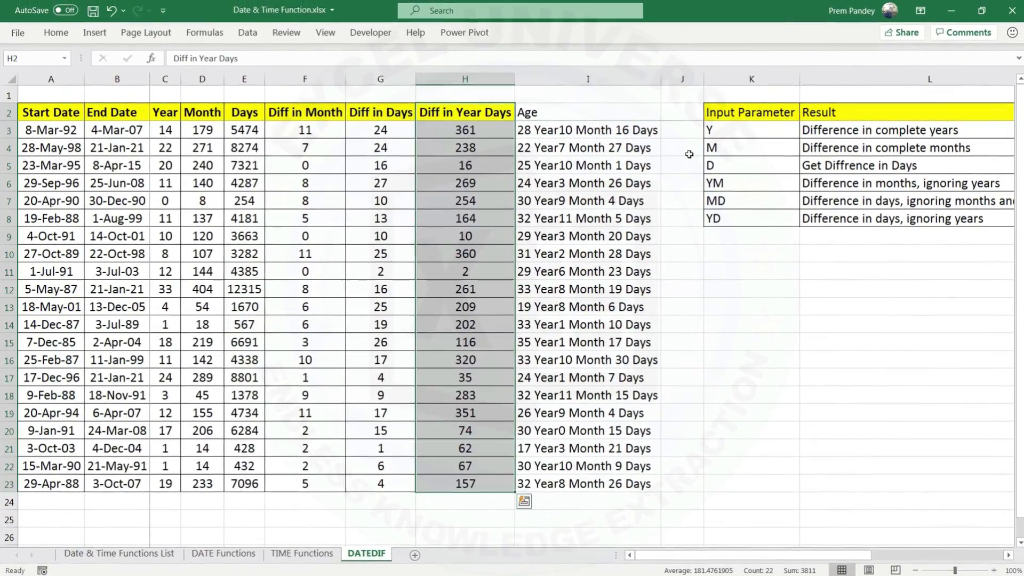
pyautogui.hotkey('ctrl', 'c')
pyautogui.press('Right')
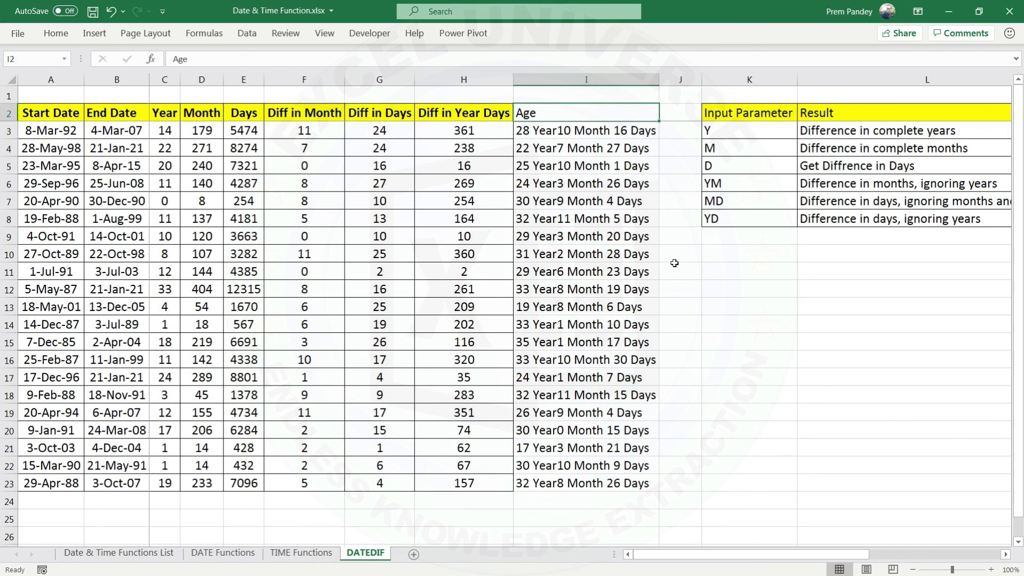
# Copy the Diff in Year Days header in H2 and paste only its formatting onto the Age header in I2.
pyautogui.click(474, 118)
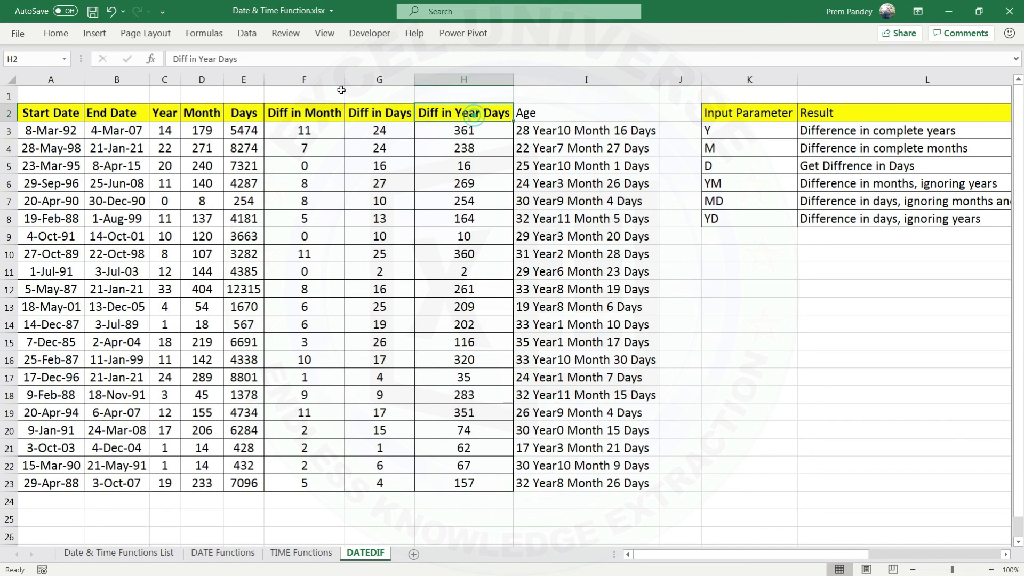
pyautogui.click(563, 116)
pyautogui.hotkey('alt', 'e')
pyautogui.press('s')
pyautogui.press('t')
pyautogui.press('Return')
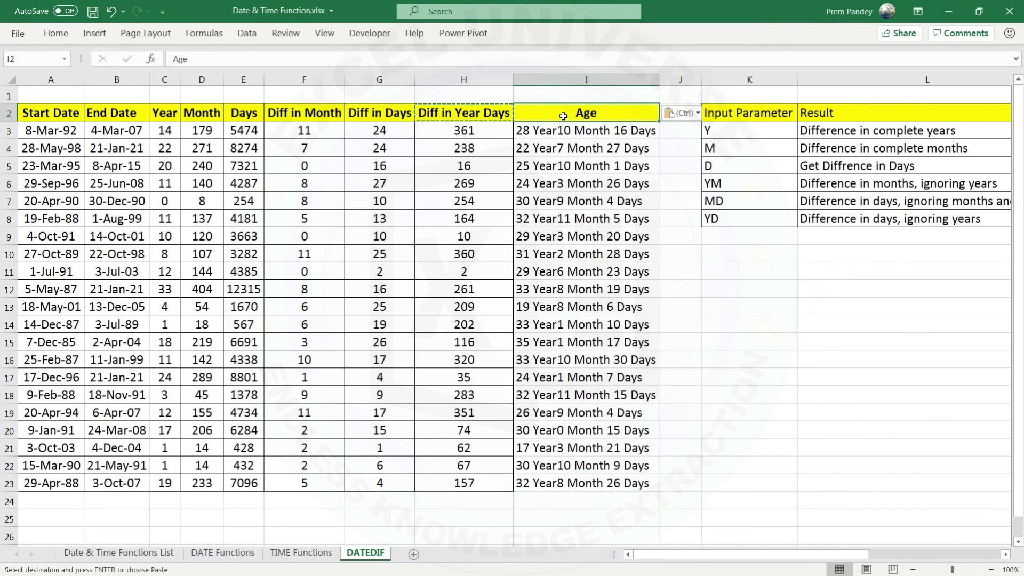
# Apply borders to every cell of the date difference table A2:I23, including the Age column.
pyautogui.hotkey('ctrl', 'a')
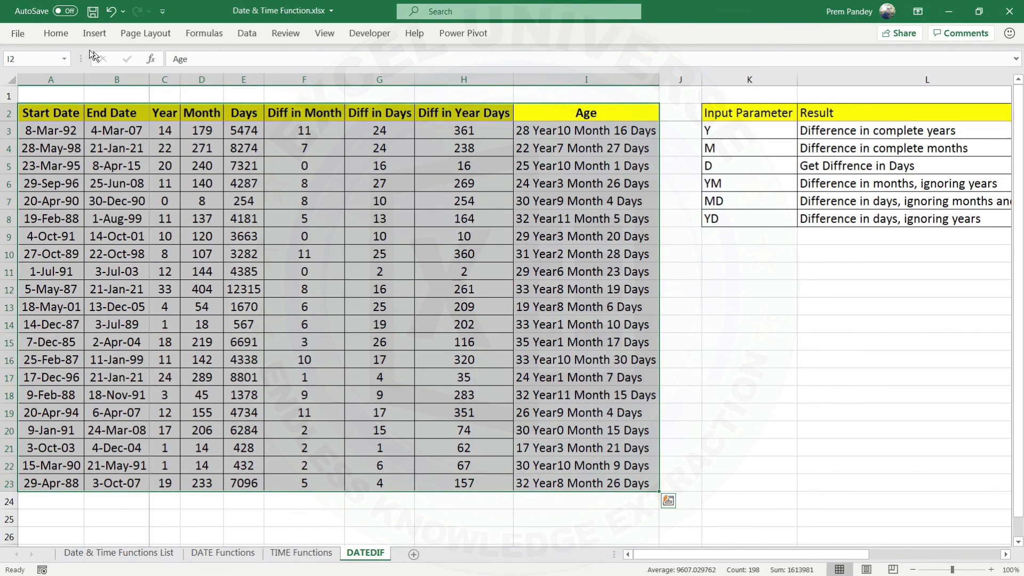
pyautogui.click(53, 35)
pyautogui.click(182, 80)
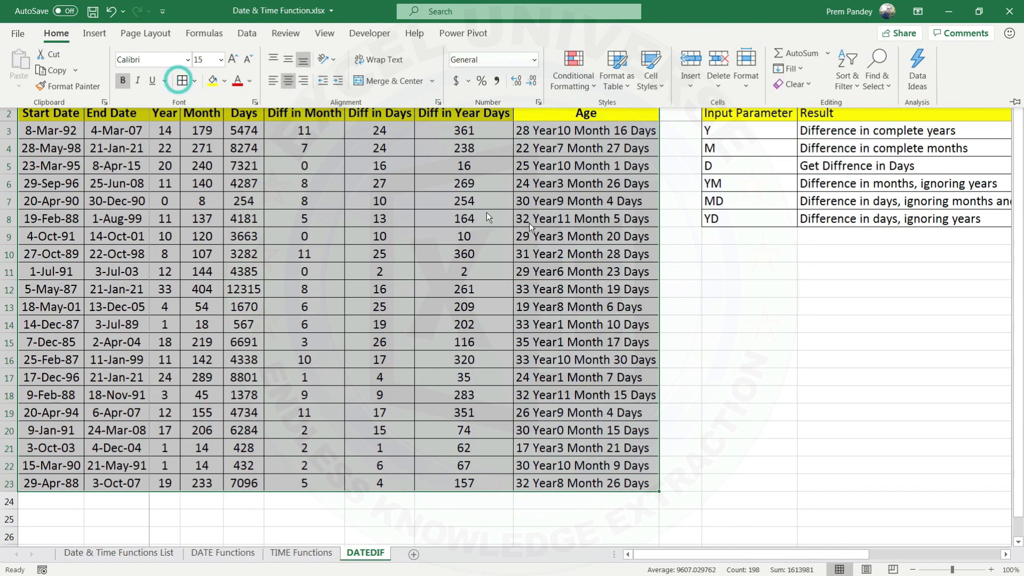
pyautogui.click(552, 224)
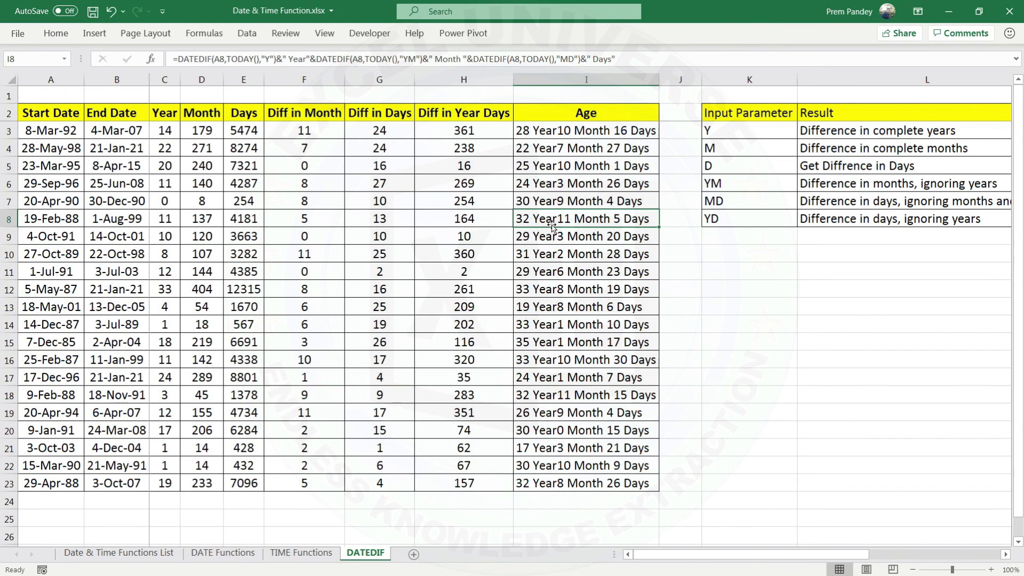